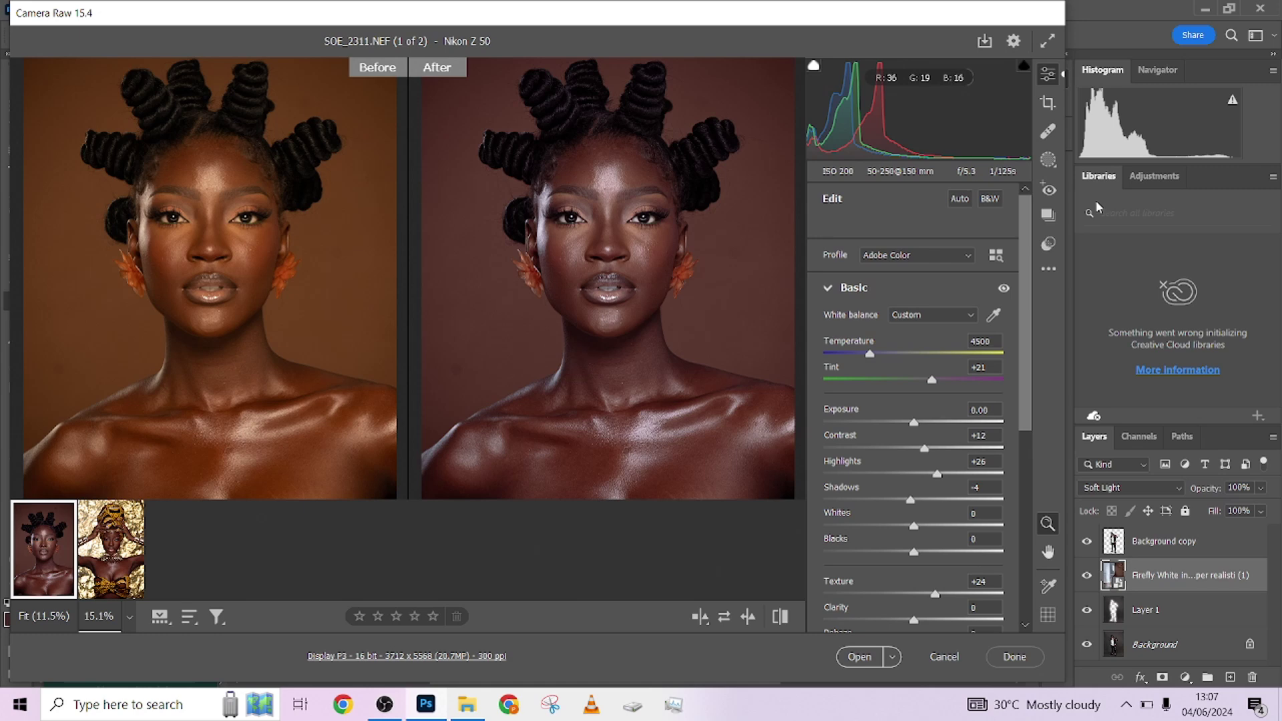
Step: Examine the Basic and Color Grading adjustments applied to the raw portrait SOE_2311.NEF
scroll(892, 255, "down", 5)
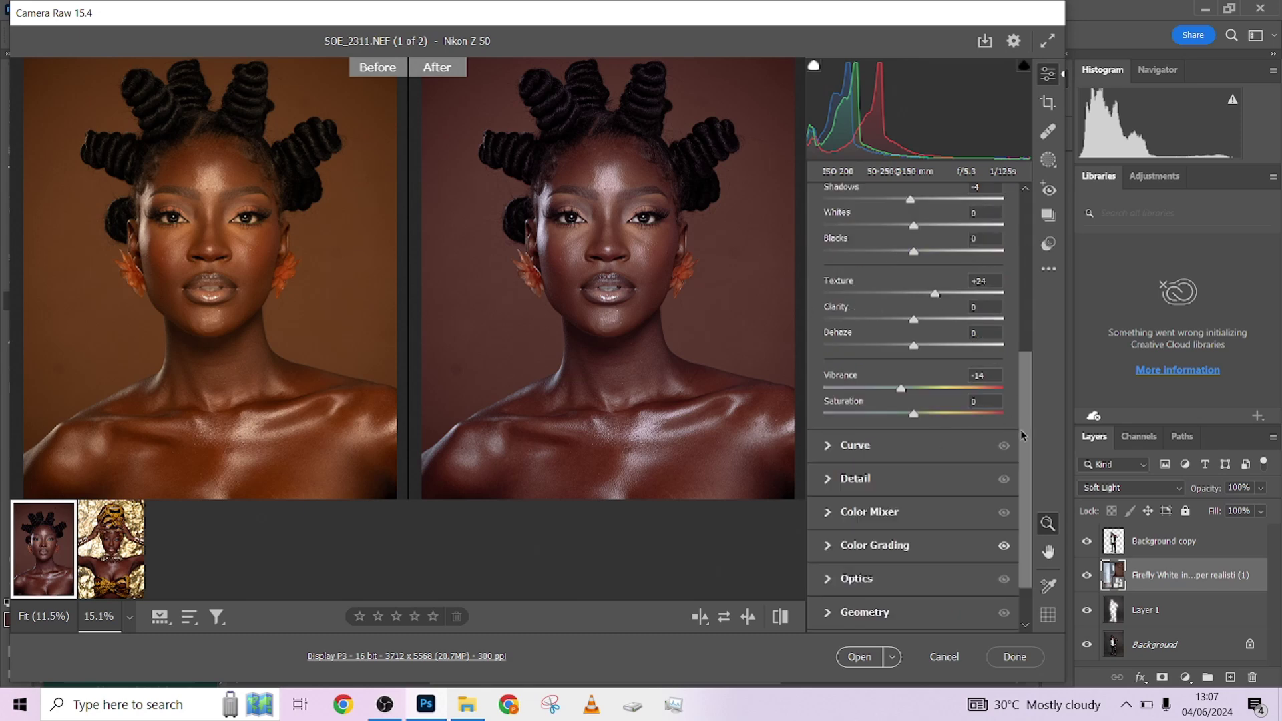
scroll(1020, 430, "up", 2)
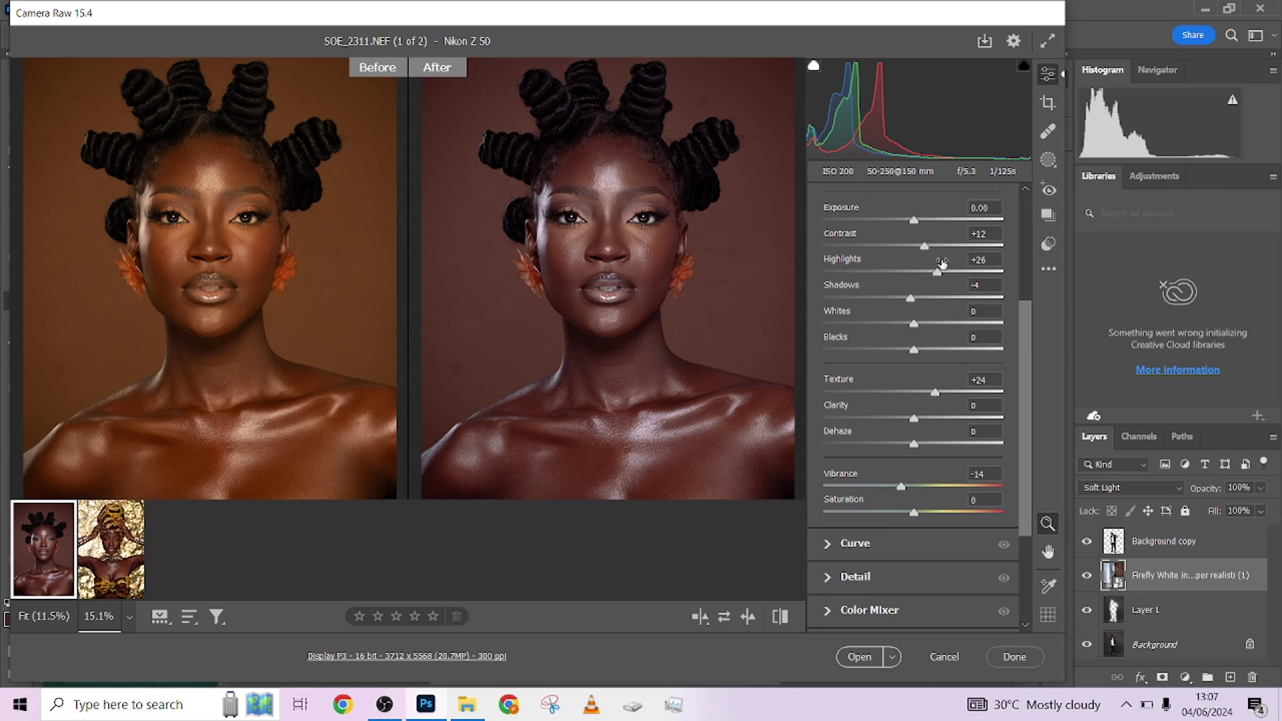
scroll(877, 469, "down", 3)
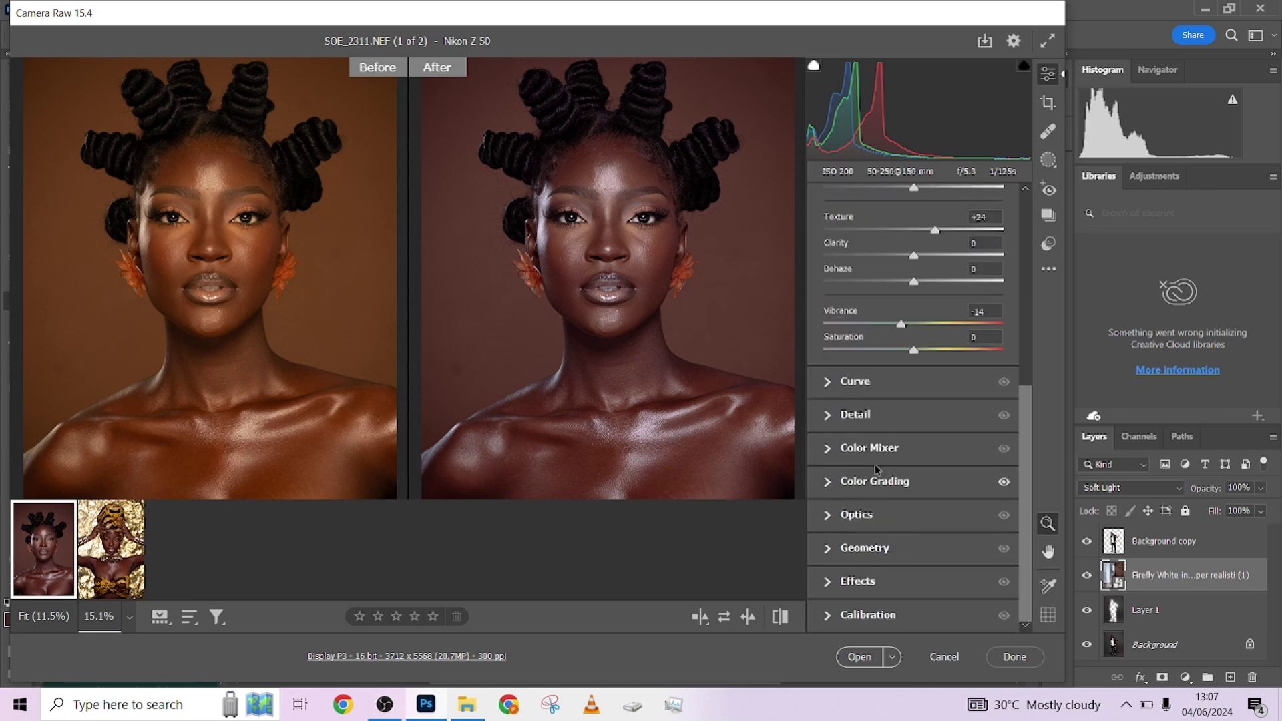
left_click(831, 484)
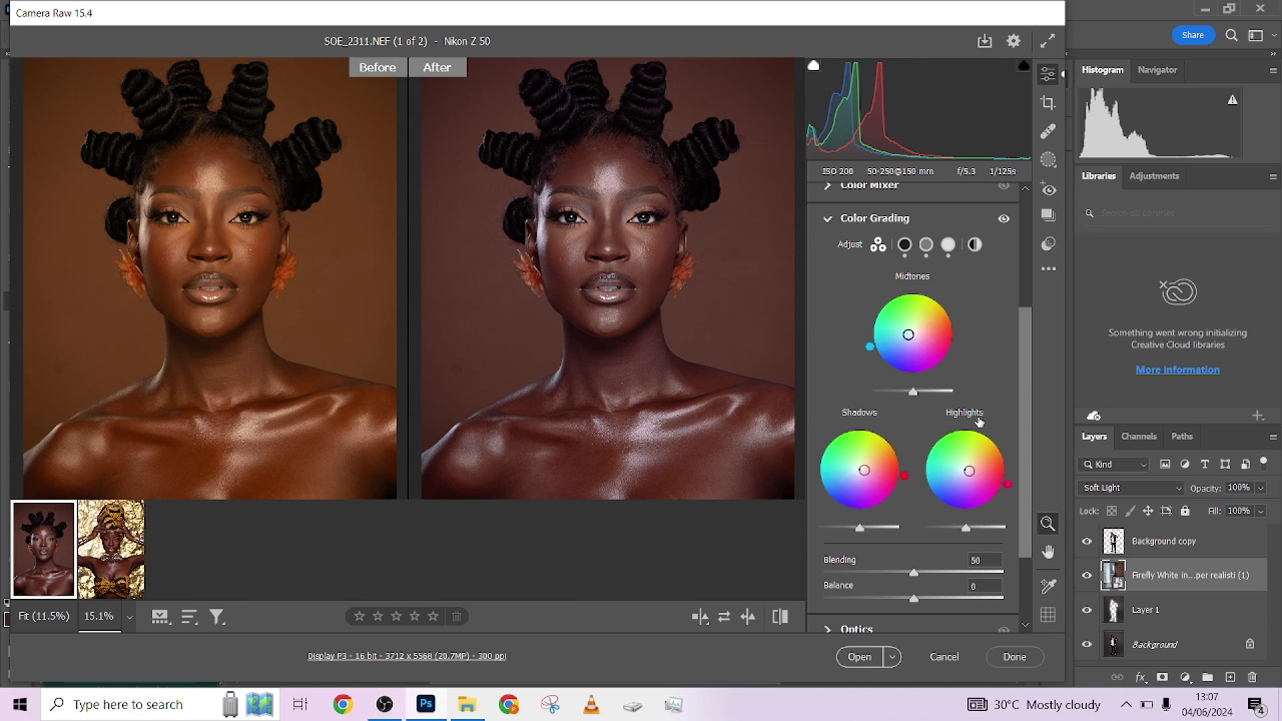
left_click_drag(1025, 446, 1025, 339)
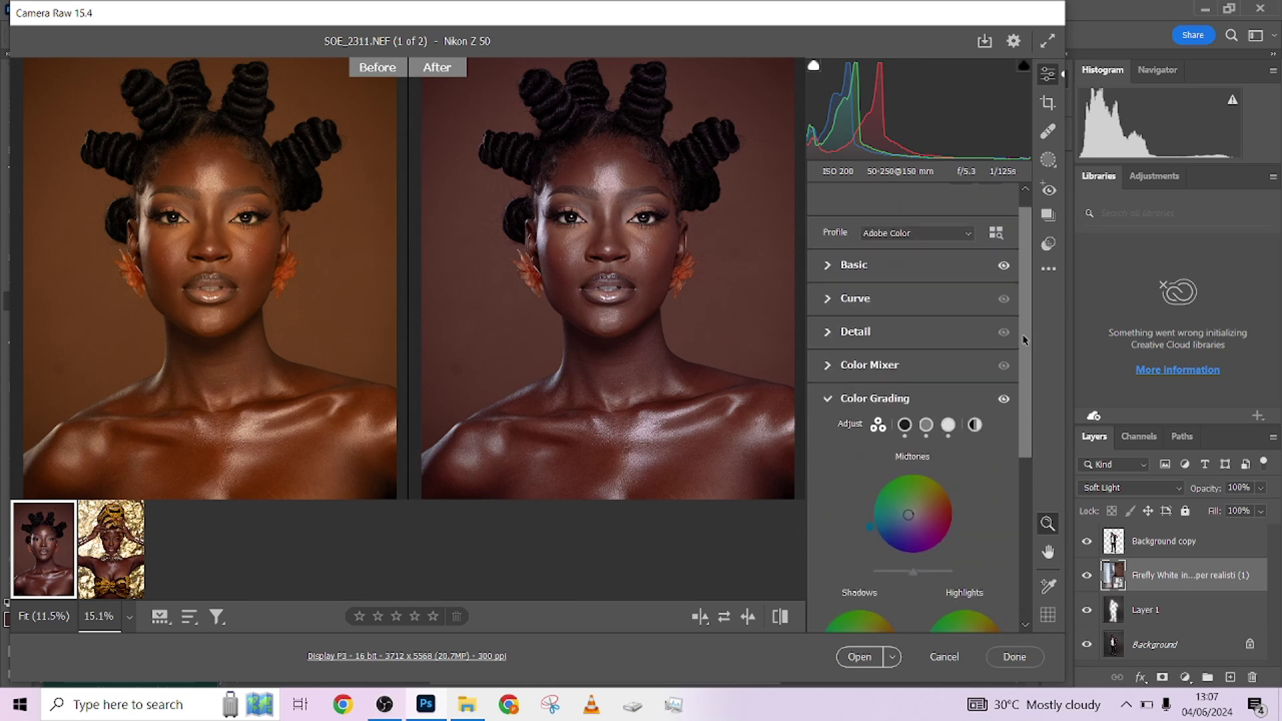
left_click(829, 275)
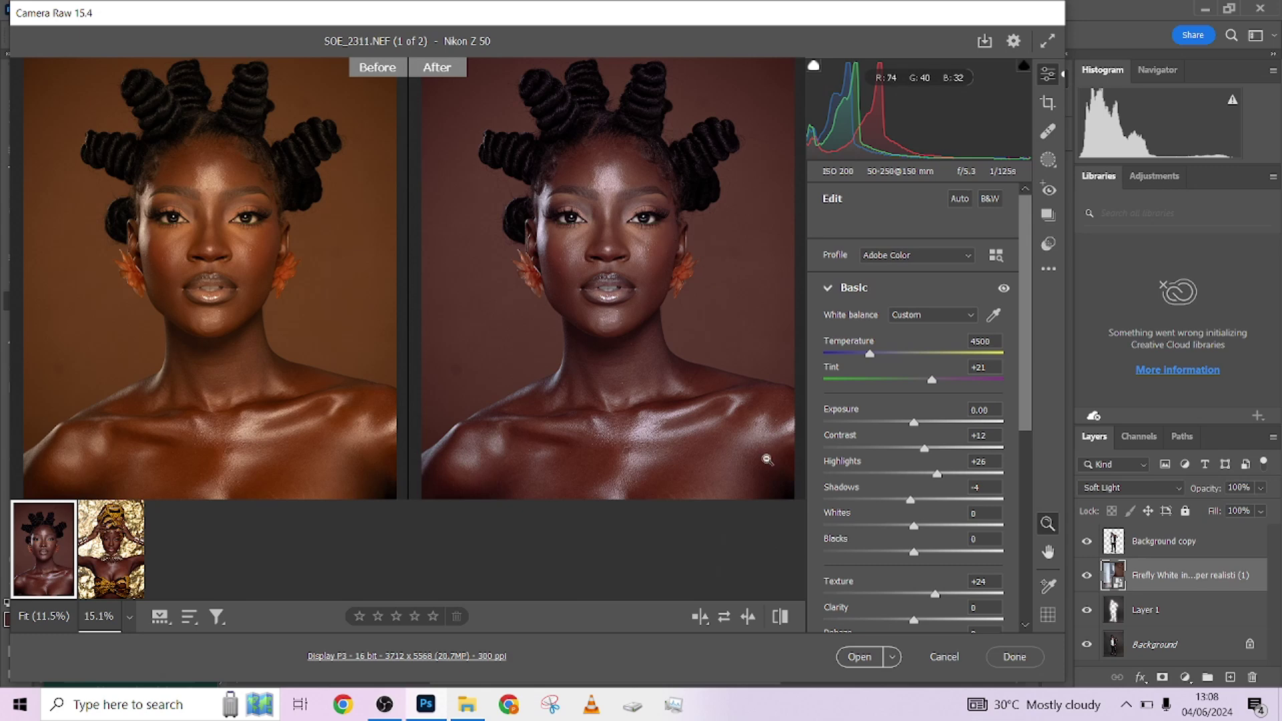
Step: Open the adjusted raw portrait in Photoshop and close the Beauty Retouch panel
left_click(854, 657)
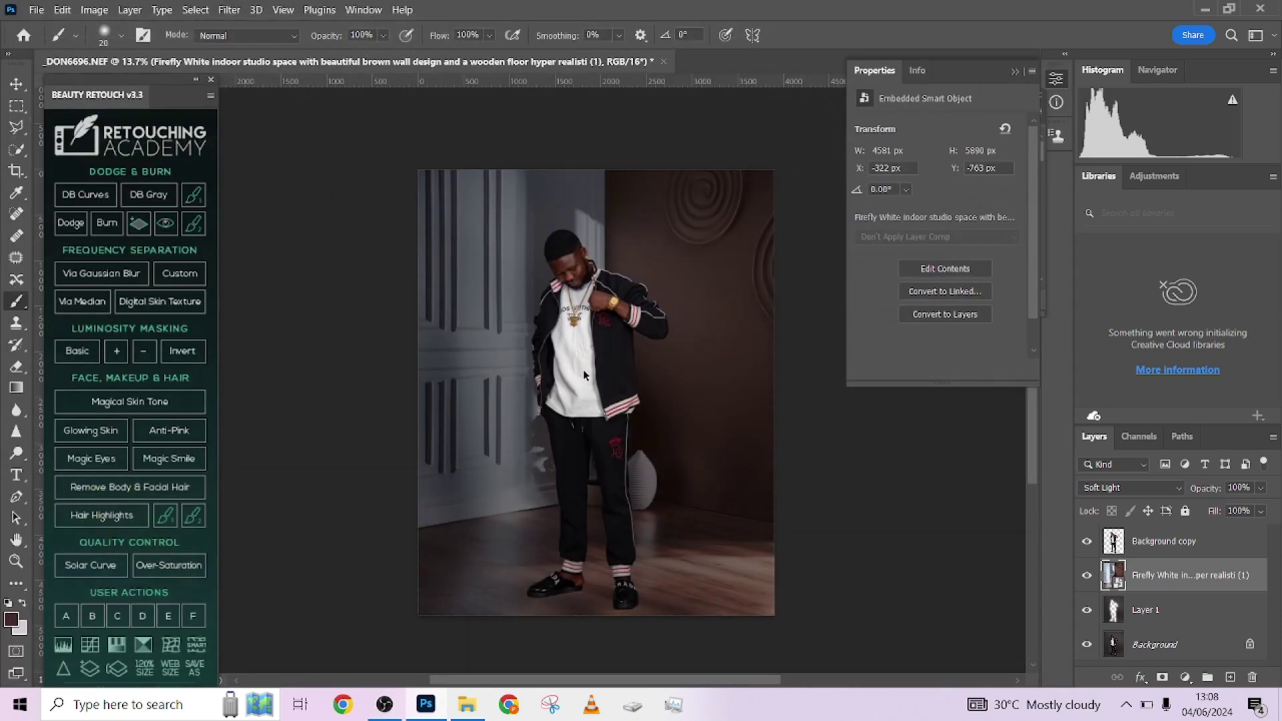
left_click(211, 80)
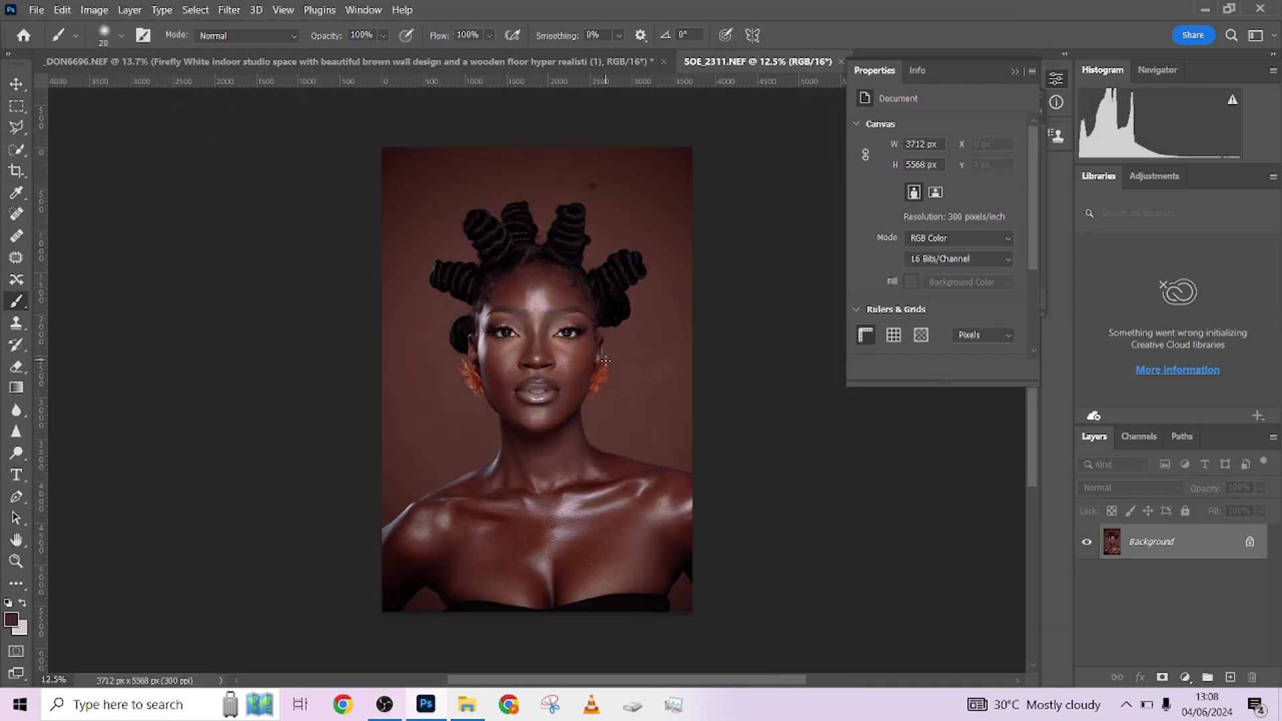
Step: Start a 4:5 crop of the portrait and position the photo so the head and shoulders are centred in the frame with space above the hair
left_click_drag(582, 452, 578, 406)
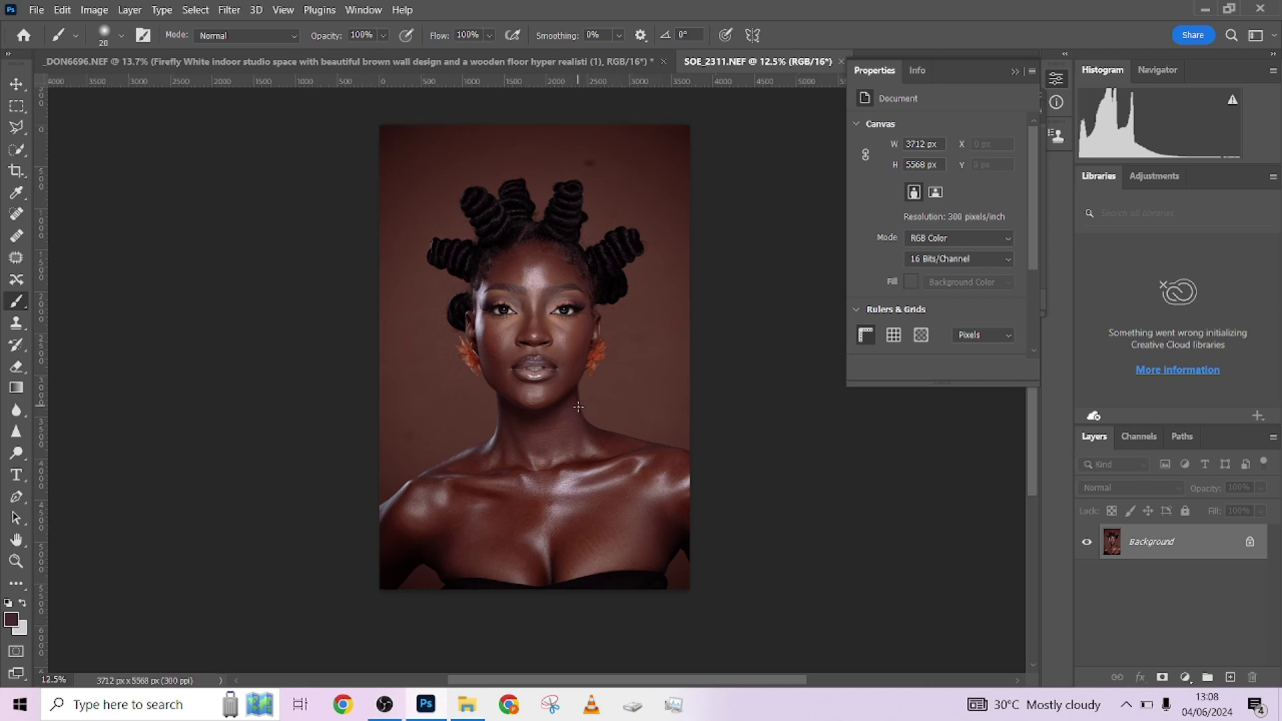
key("c")
mouse_move(585, 454)
left_mouse_down()
mouse_move(598, 493)
mouse_move(600, 471)
mouse_move(611, 482)
left_mouse_up()
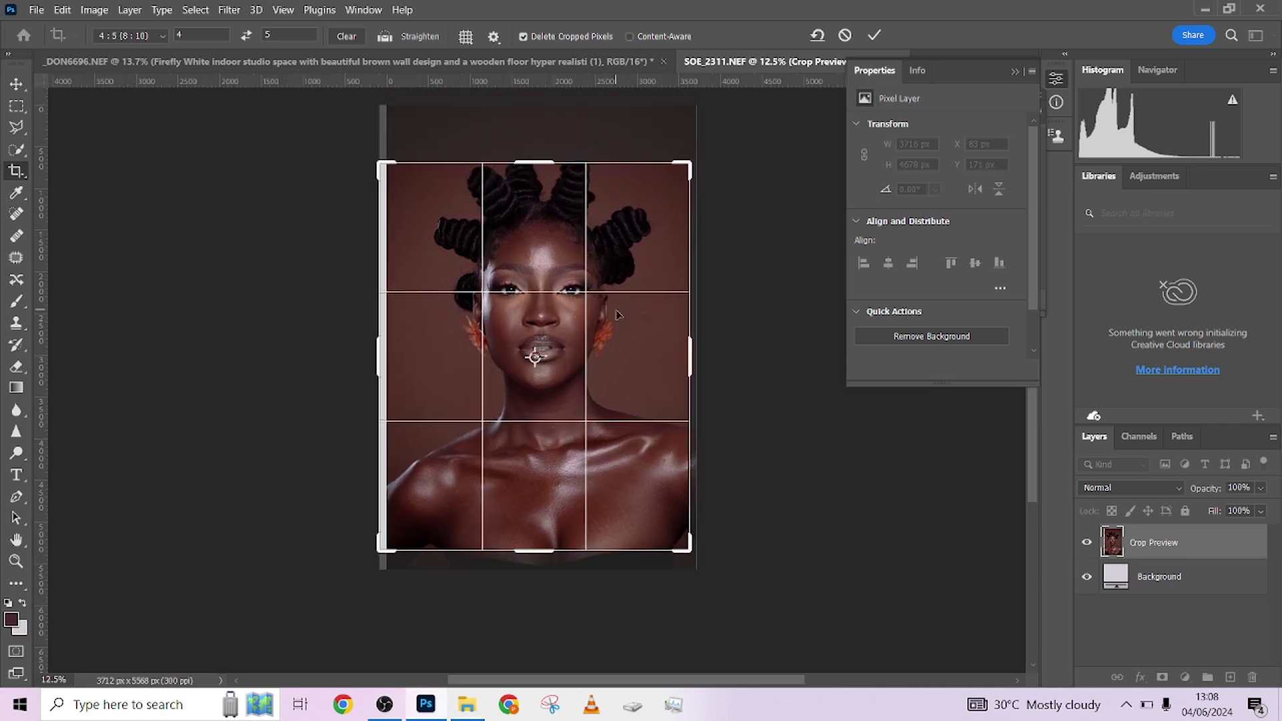
key("Left")
key("Left")
key("Left")
key("Left")
key("Left")
key("Left")
key("Left")
key("Left")
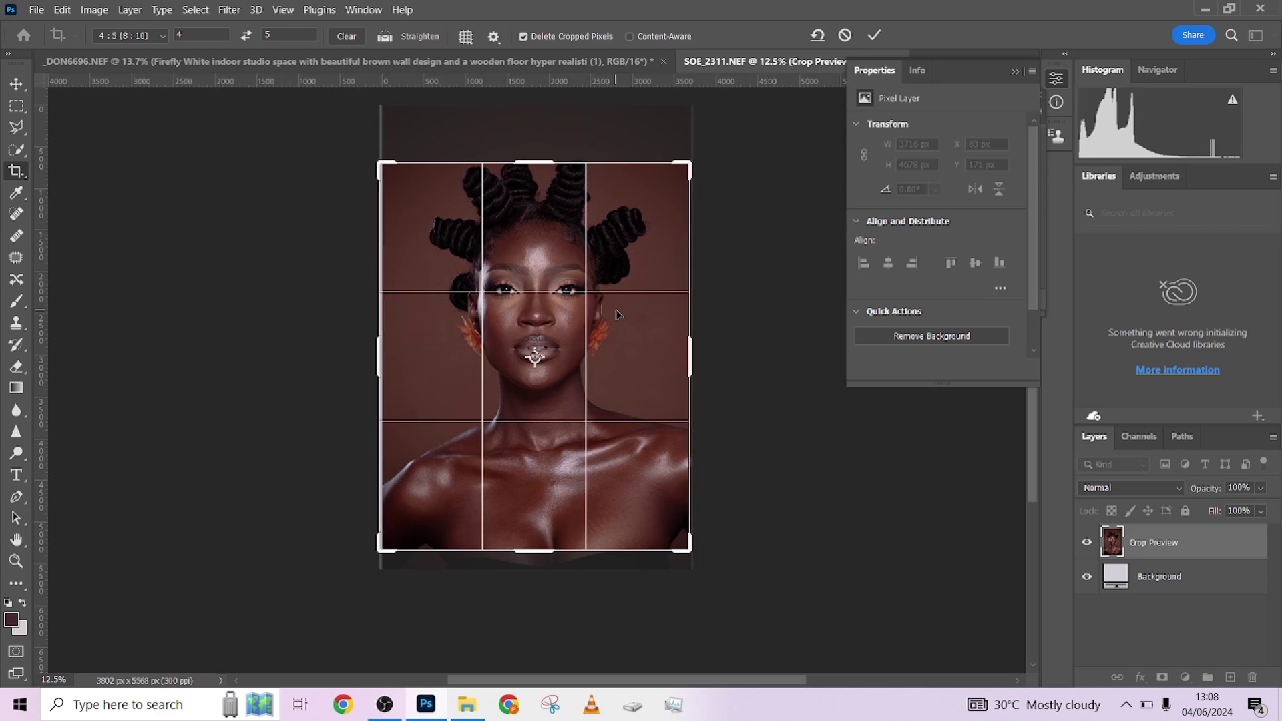
key("Down")
key("Down")
key("Down")
key("Down")
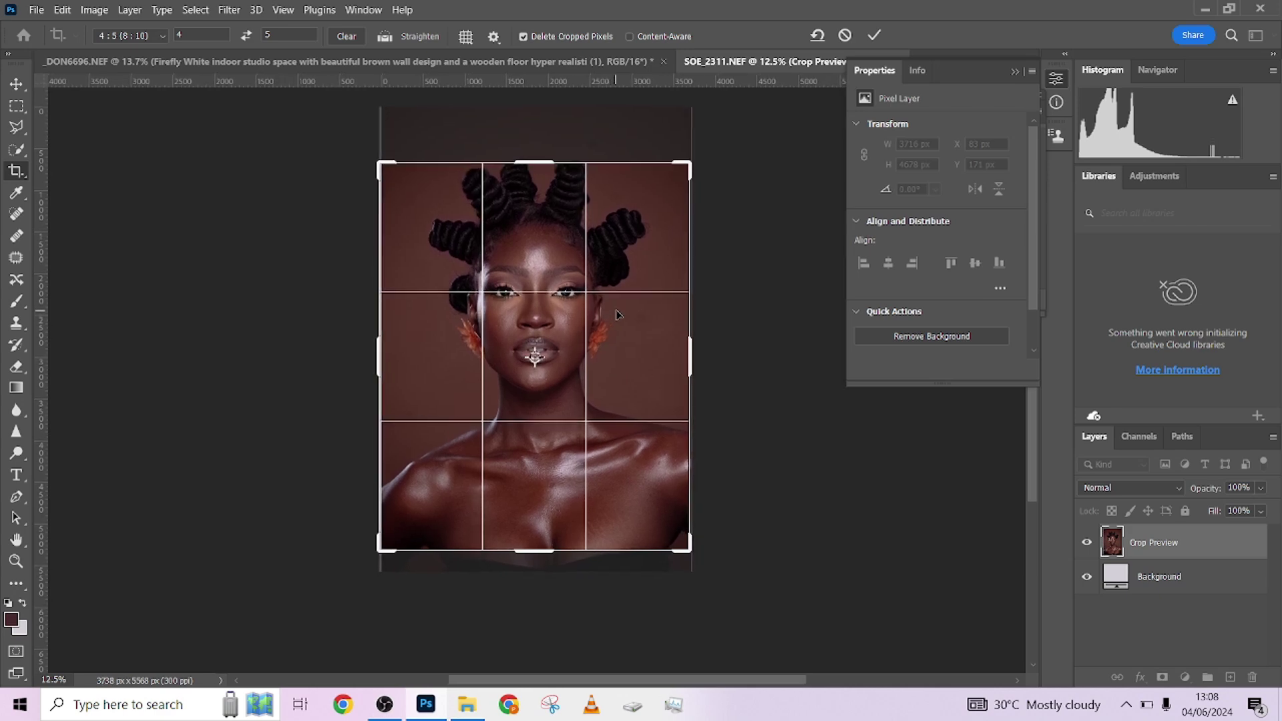
key("Down")
key("Down")
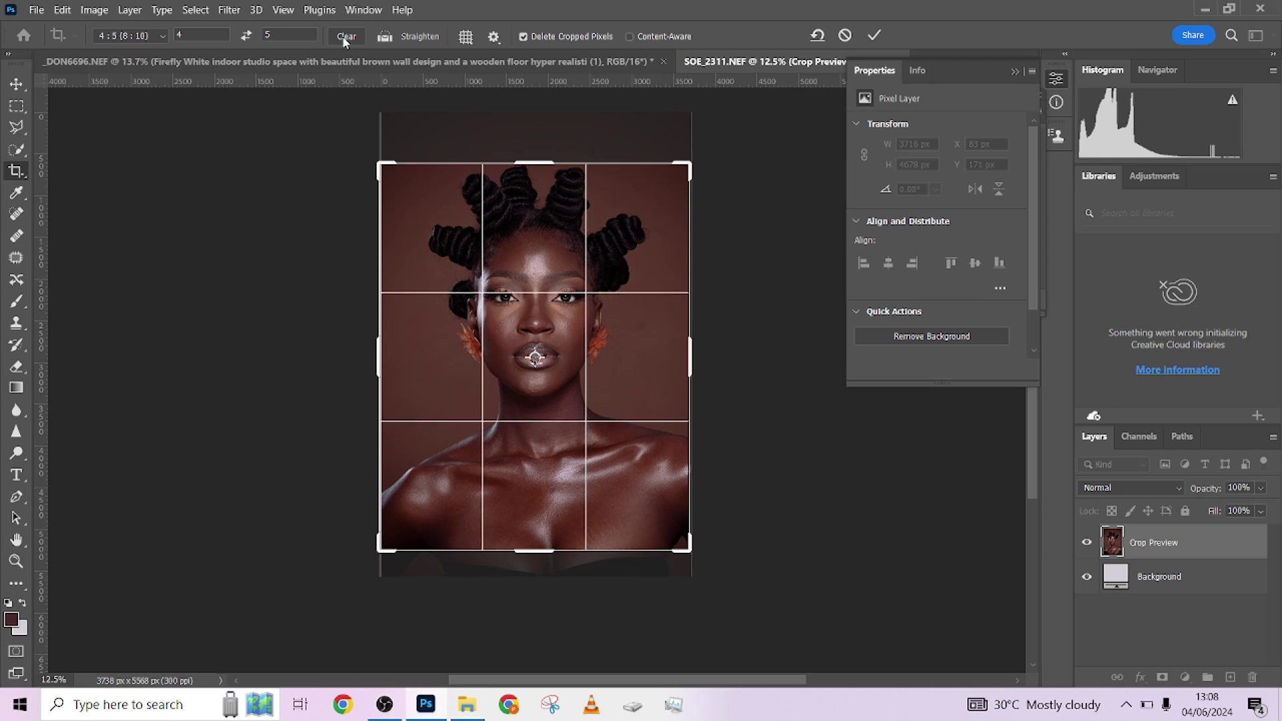
key("Left")
key("Down")
key("Down")
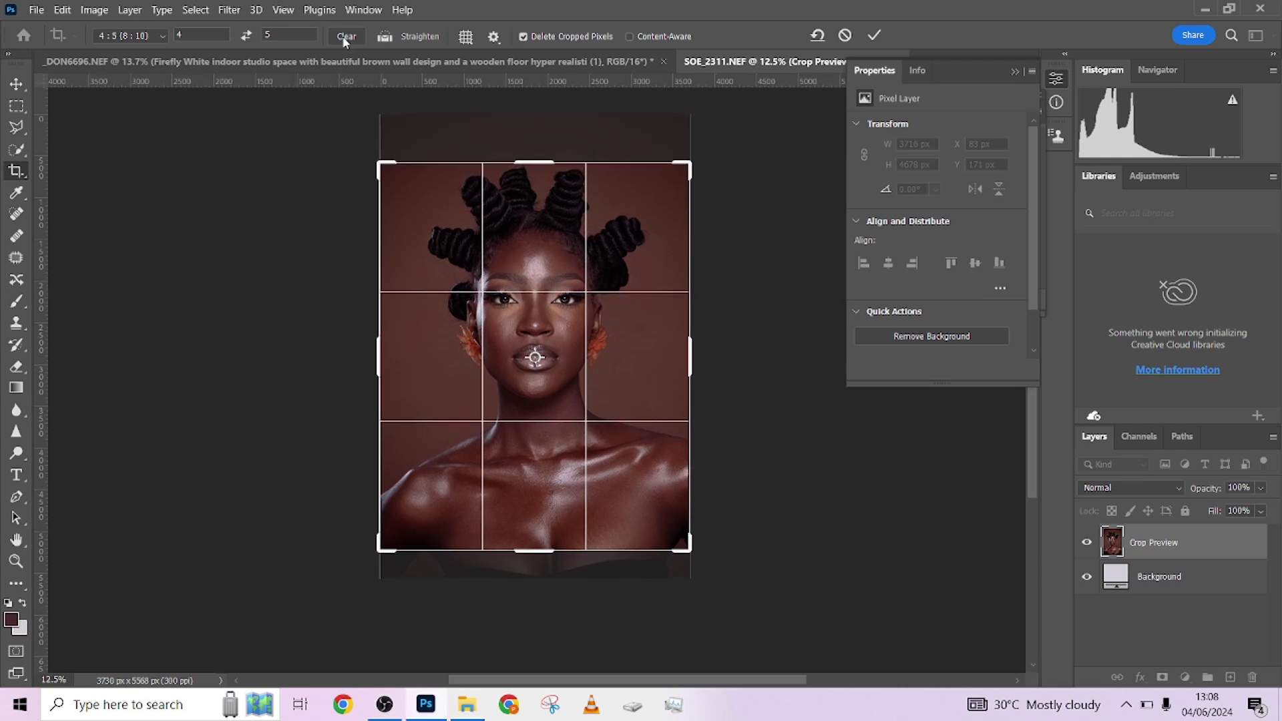
Step: Clear the fixed crop ratio, extend the frame vertically, trim the sides slightly and crop the portrait to about 3632 x 4960 px
left_click(345, 37)
left_click_drag(532, 549, 535, 554)
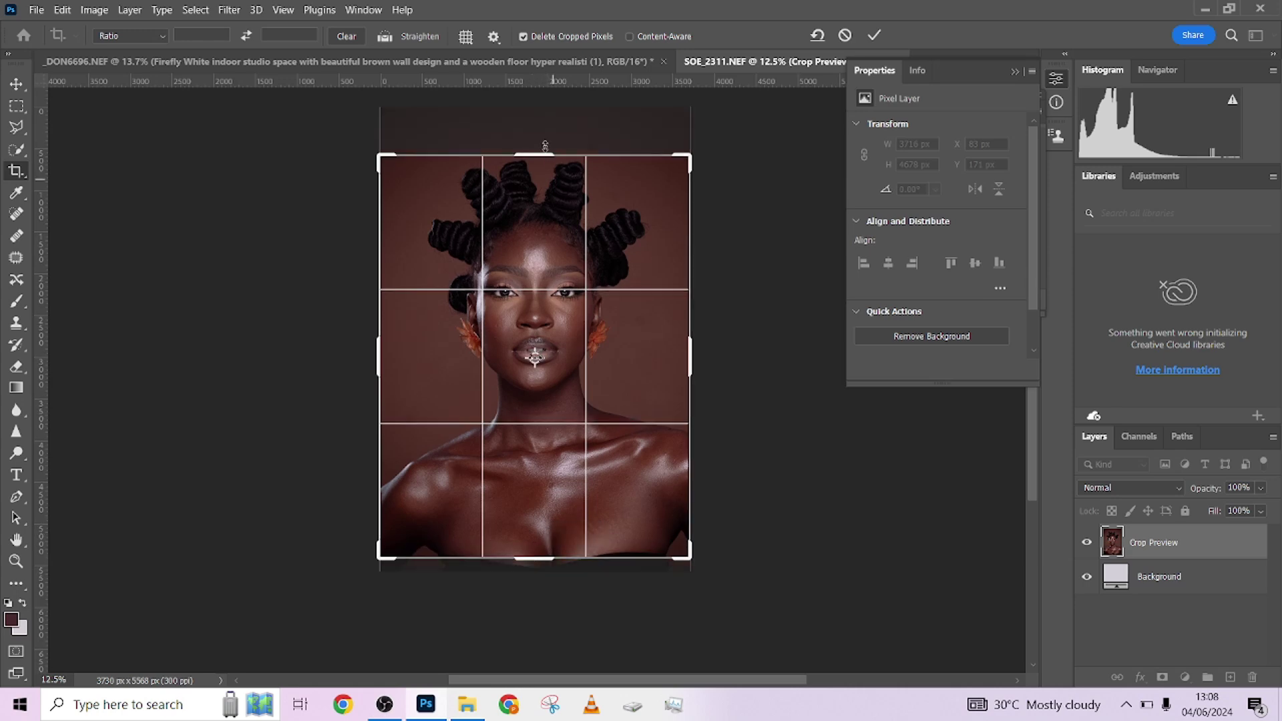
left_click_drag(541, 151, 543, 145)
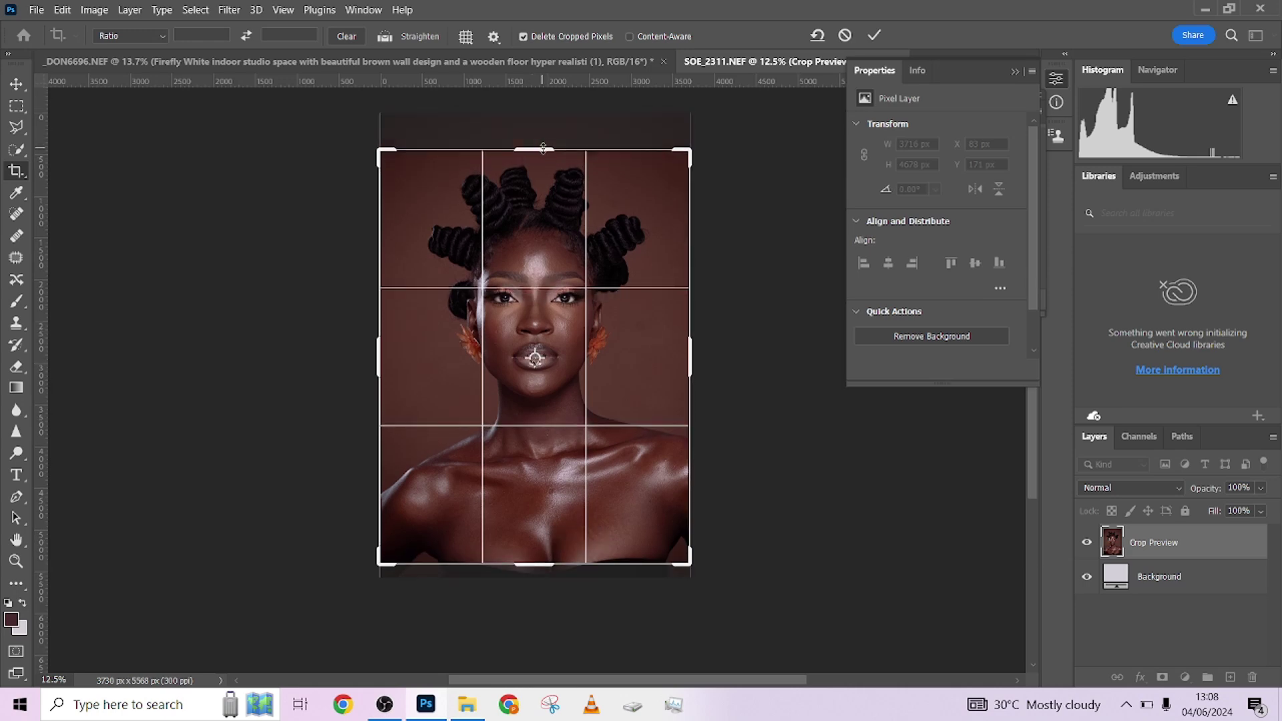
key("Return")
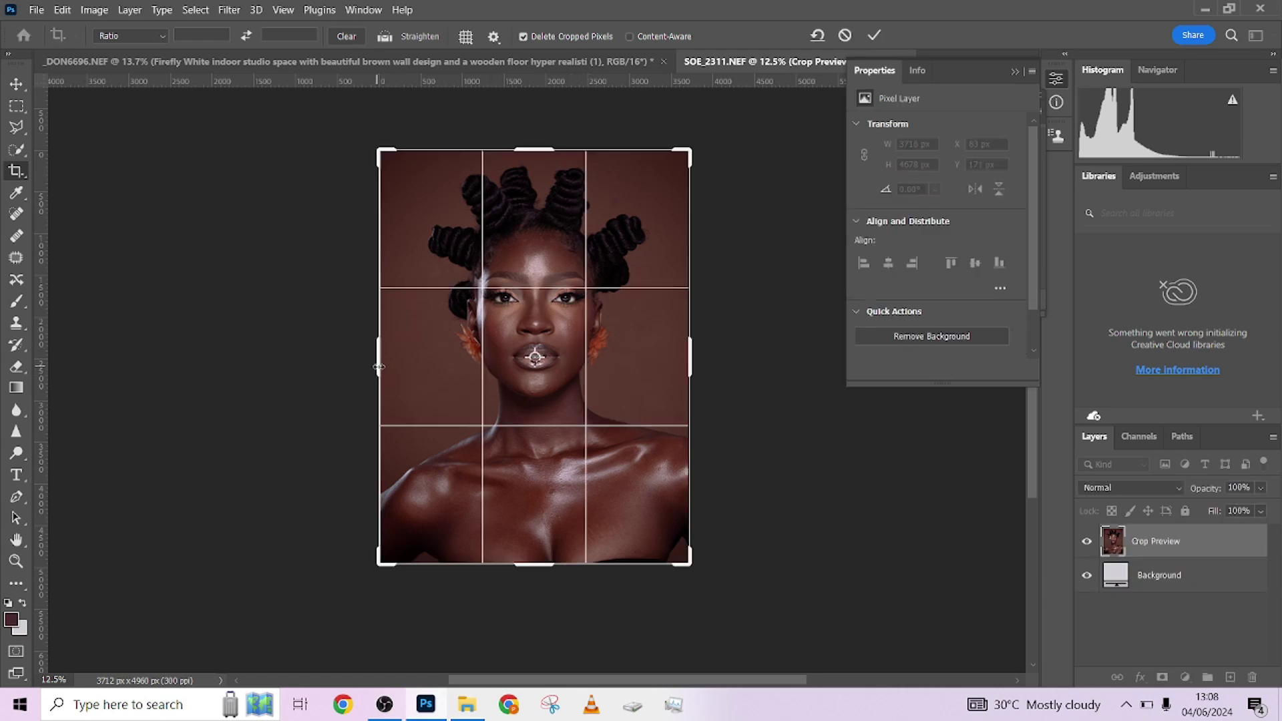
left_click_drag(378, 367, 381, 367)
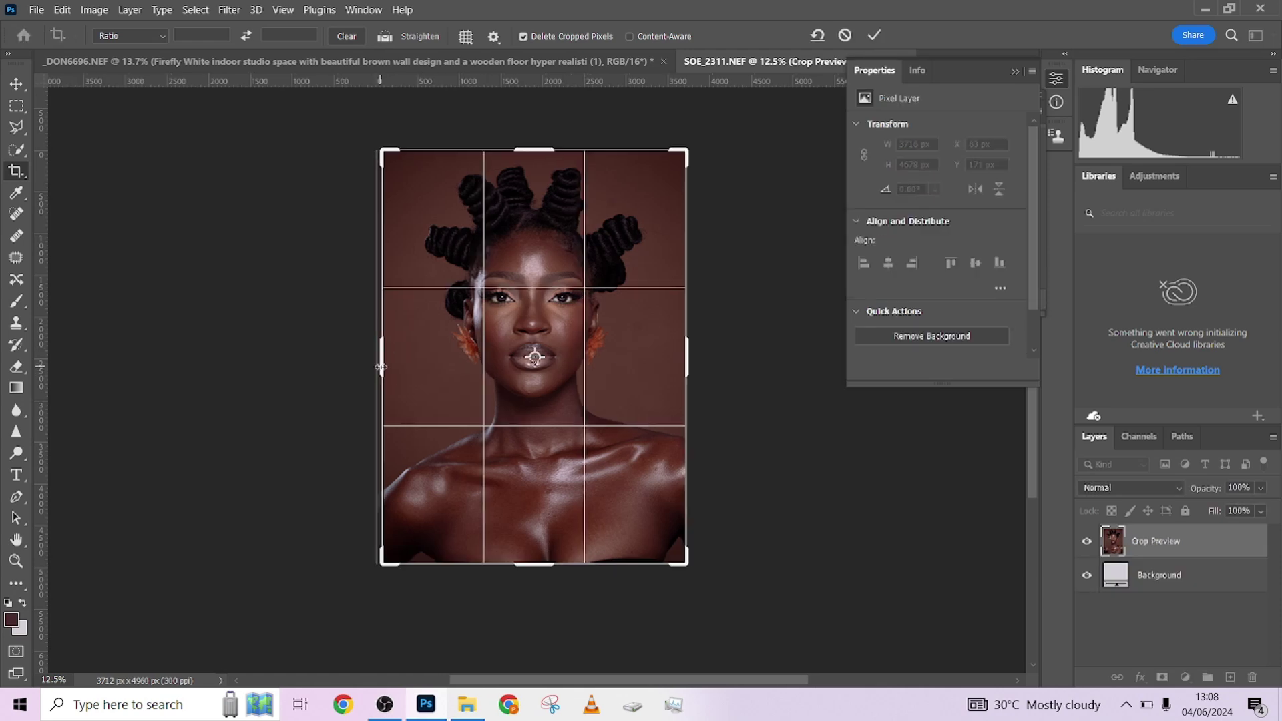
key("Return")
Step: Add a Black & White adjustment layer above the portrait with Reds at -45, Yellows at 91 and Magentas at 102
scroll(648, 387, "up", 6)
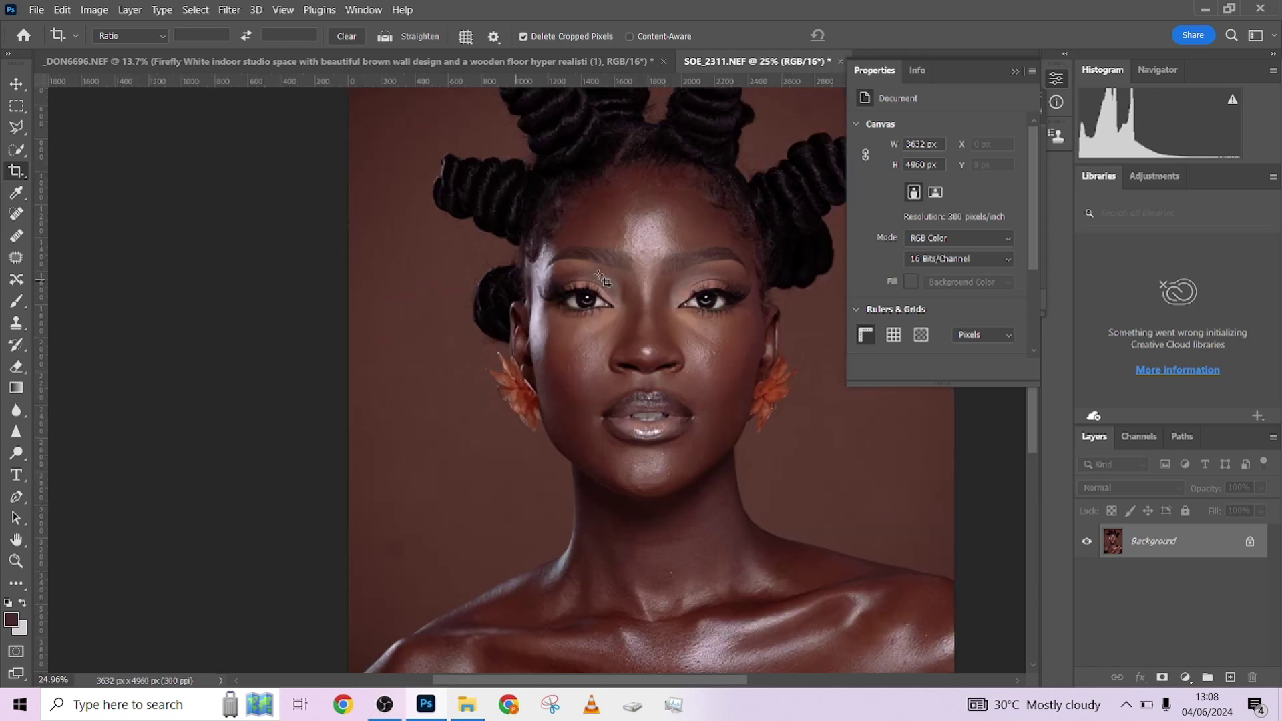
scroll(648, 387, "up", 2)
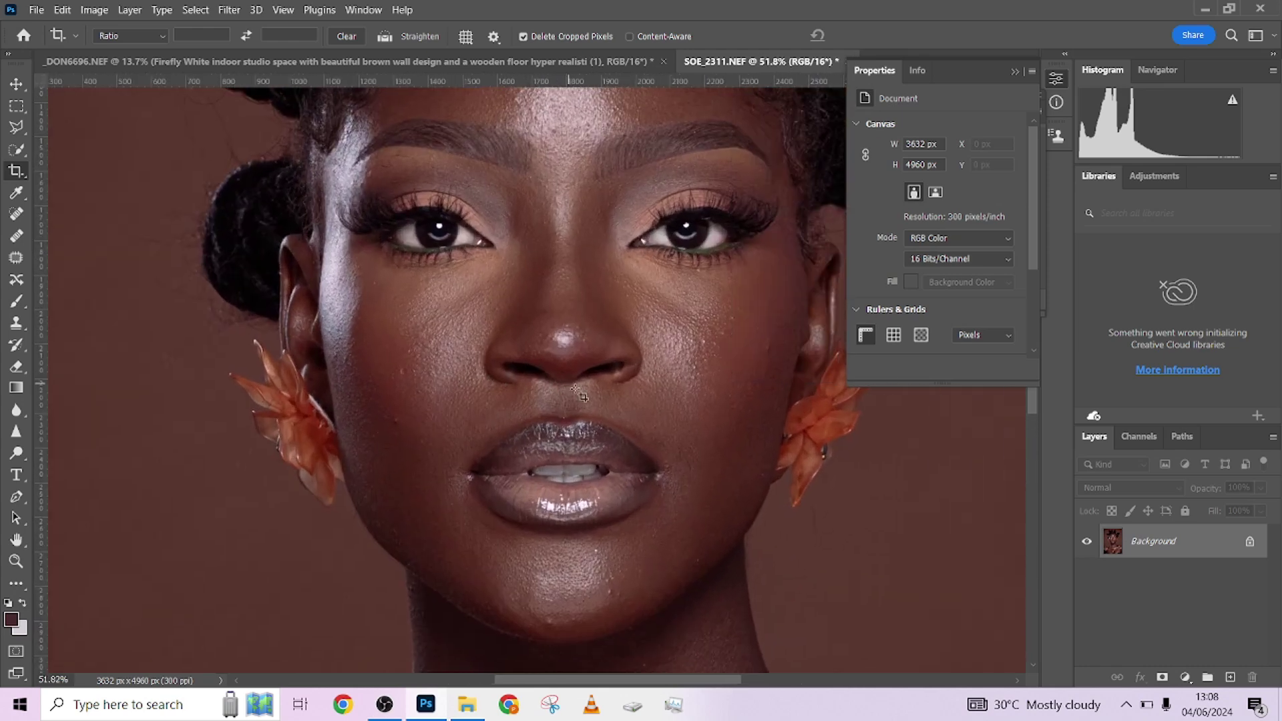
left_click(1192, 679)
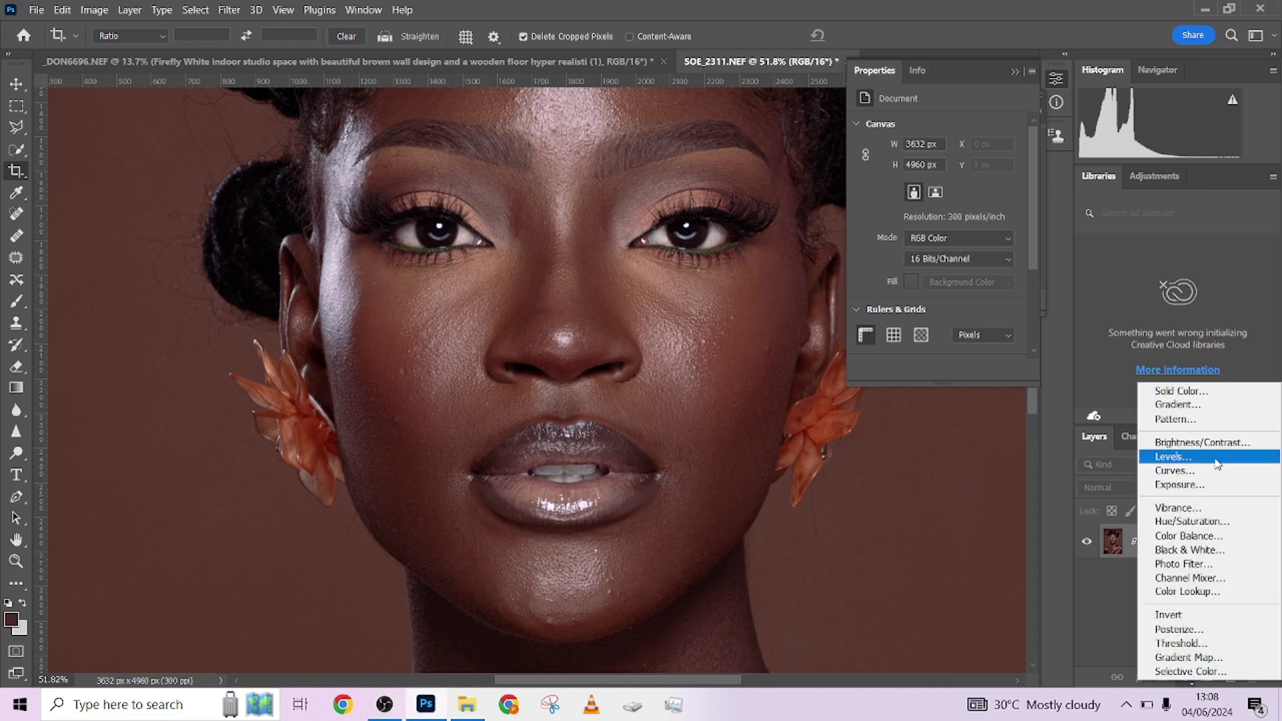
left_click(1183, 553)
left_click_drag(934, 188, 949, 221)
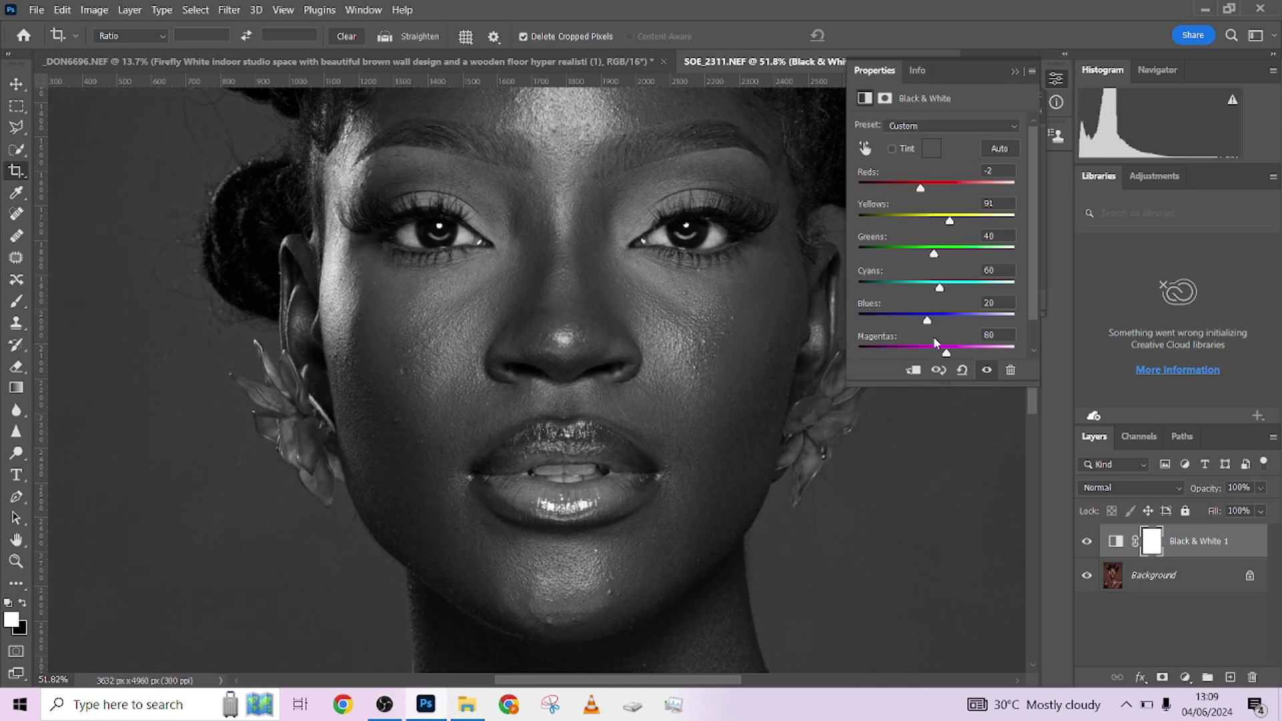
scroll(964, 321, "down", 1)
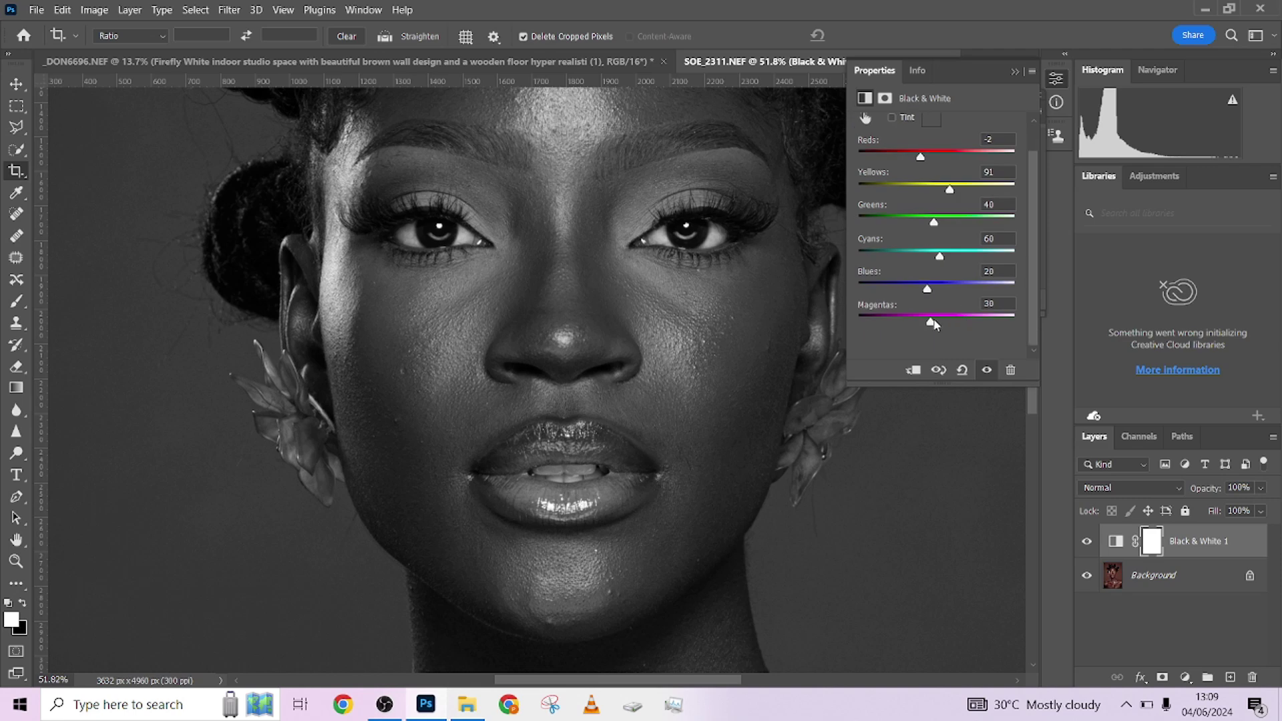
mouse_move(946, 323)
left_mouse_down()
mouse_move(1000, 323)
mouse_move(921, 323)
mouse_move(952, 323)
left_mouse_up()
left_click_drag(920, 157, 910, 157)
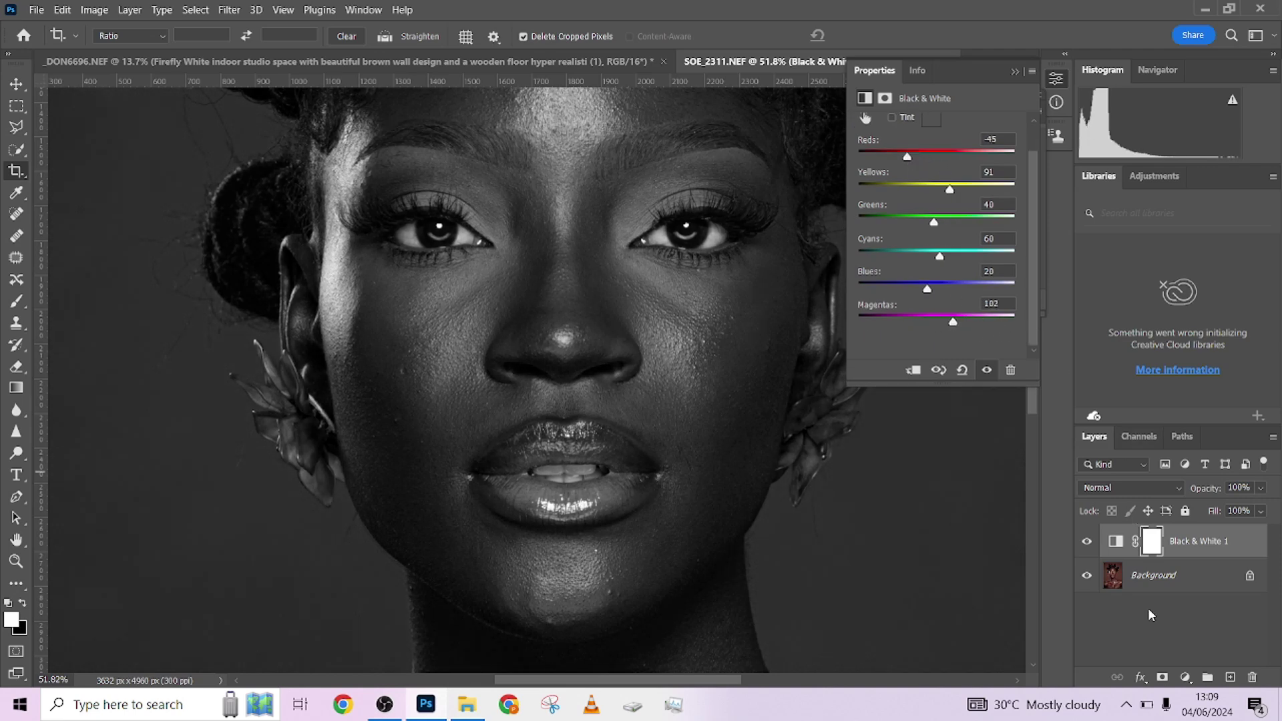
Step: Work on the Background layer with the Spot Healing Brush at size 37 to clean blemishes on the face
left_click(1188, 576)
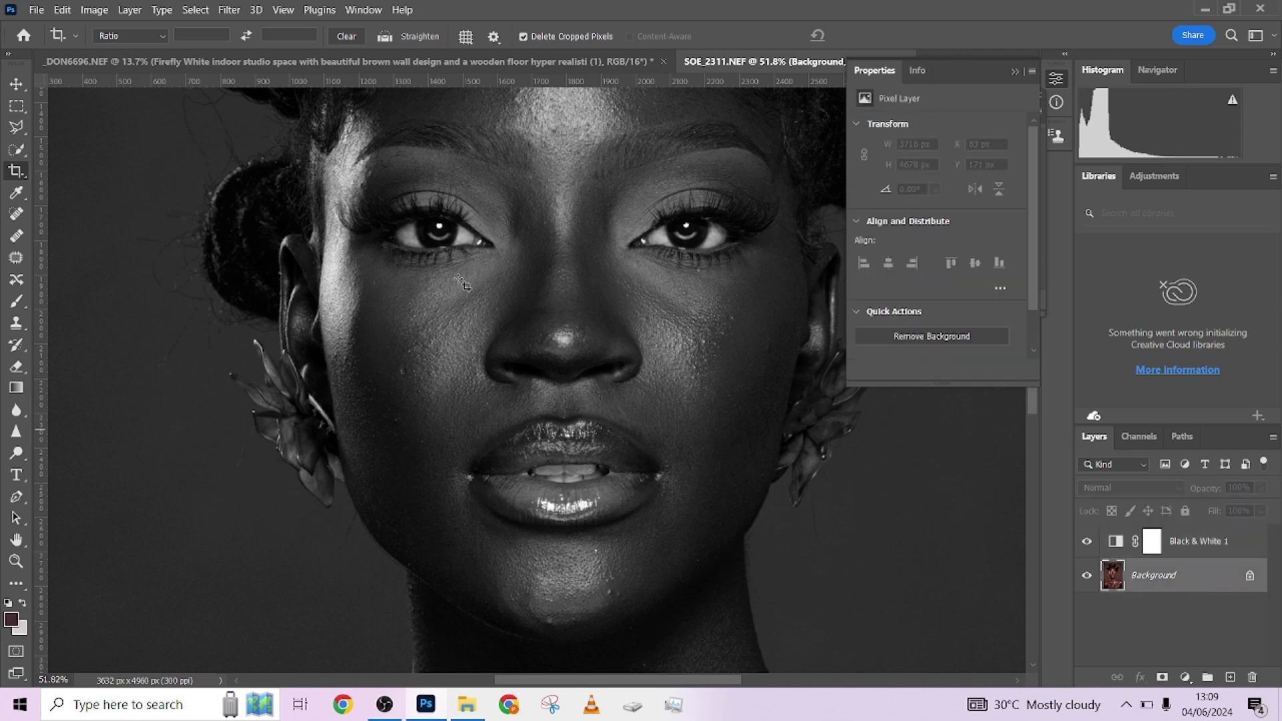
left_click(14, 214)
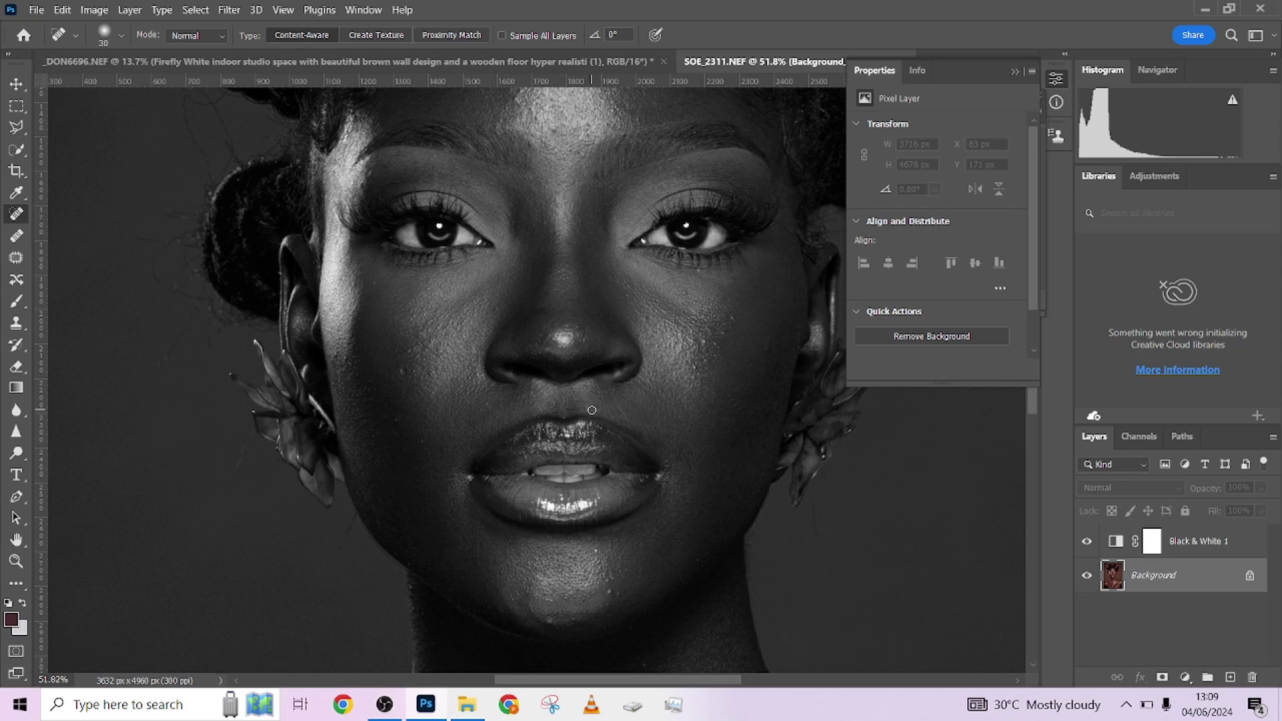
scroll(660, 374, "up", 5)
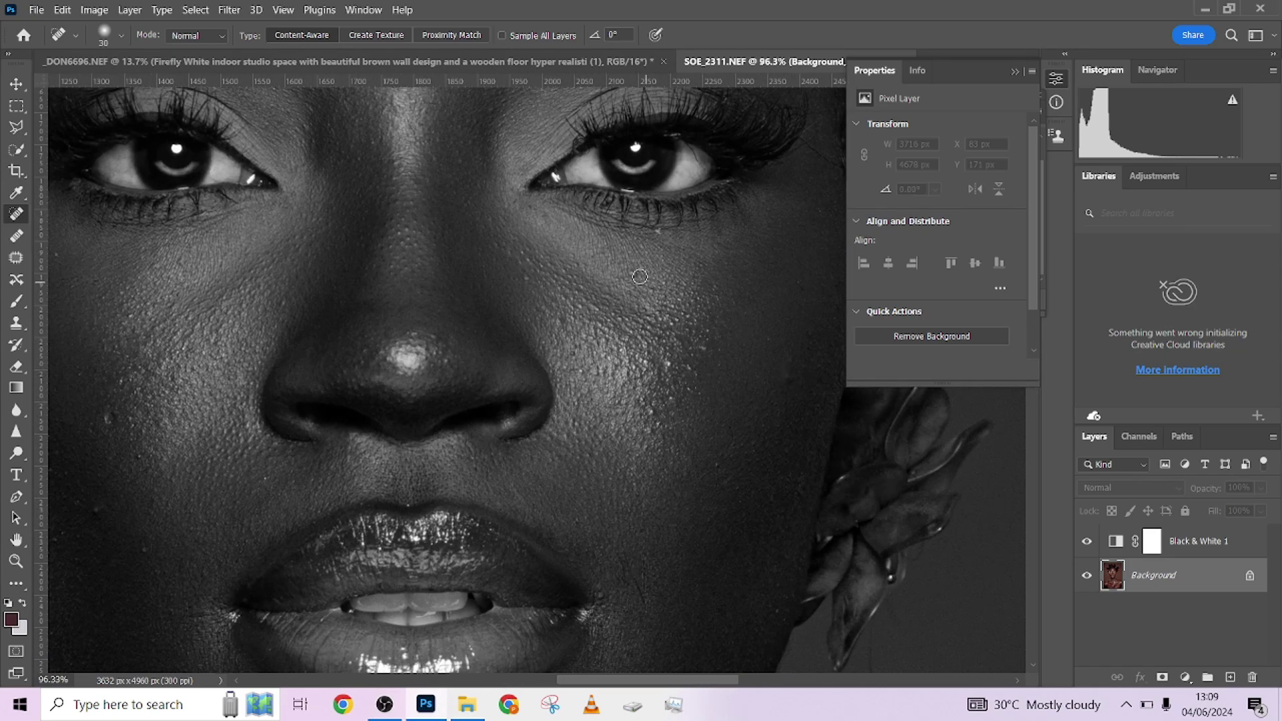
left_click_drag(654, 321, 661, 472)
left_click_drag(623, 424, 643, 597)
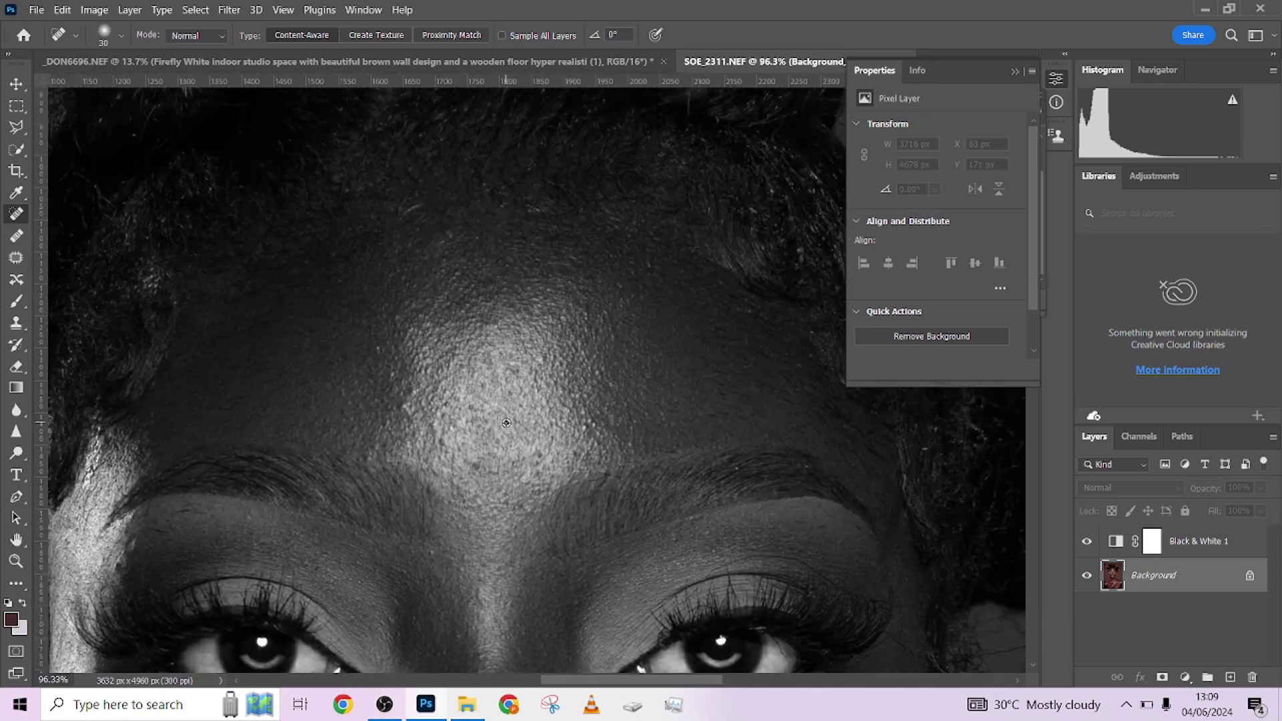
right_click(511, 421, "alt")
scroll(490, 303, "down", 8)
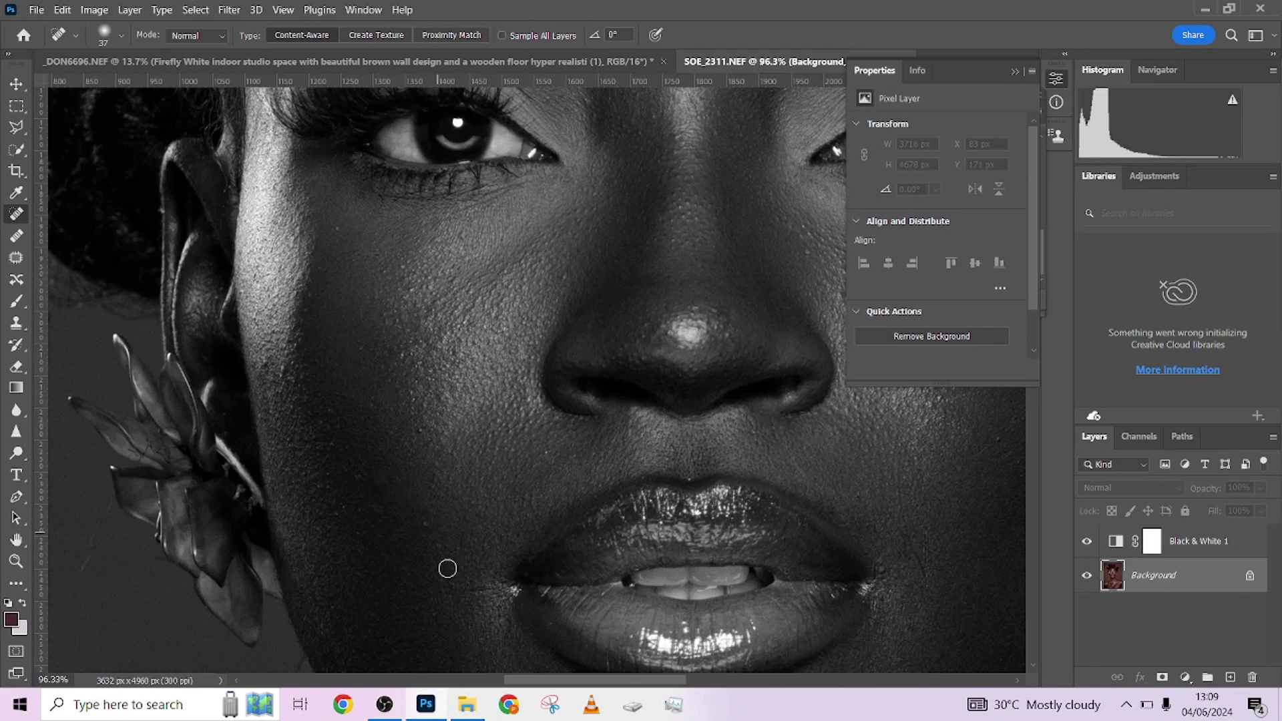
left_click_drag(821, 553, 499, 271)
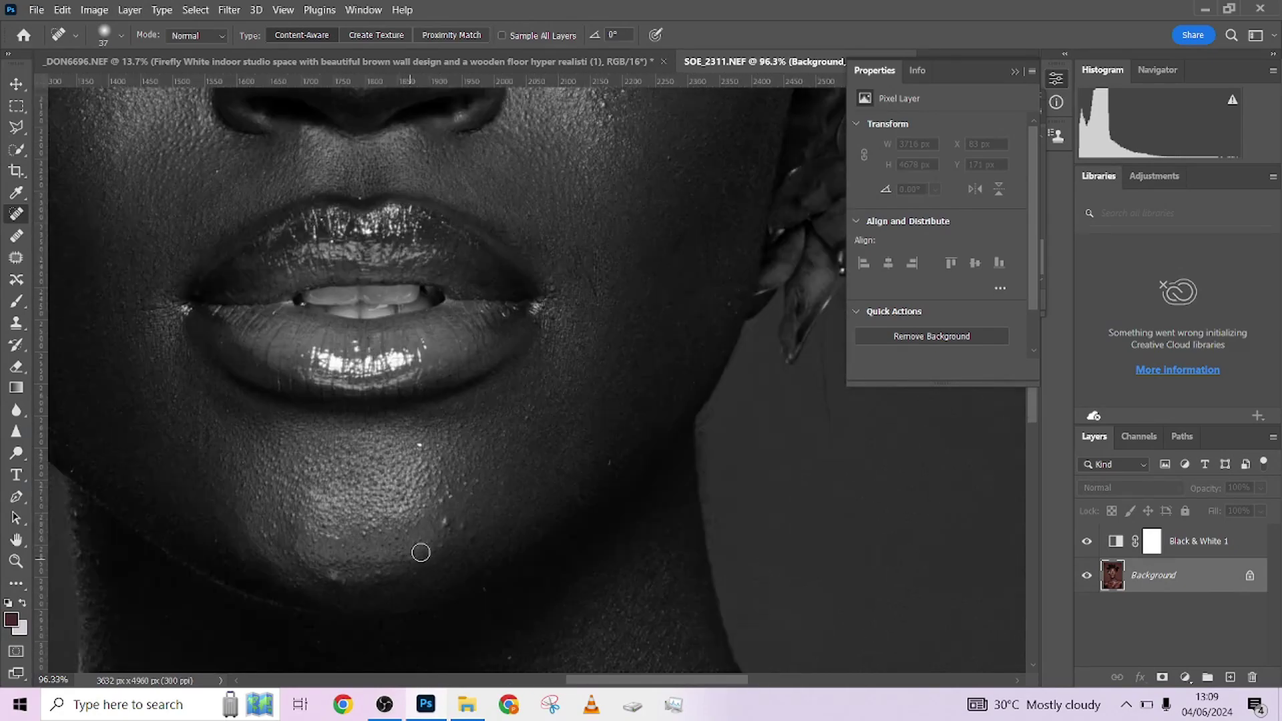
Step: Retouch the small bumps and bright spots on the chin with the Healing Brush at size 28
key("shift+j")
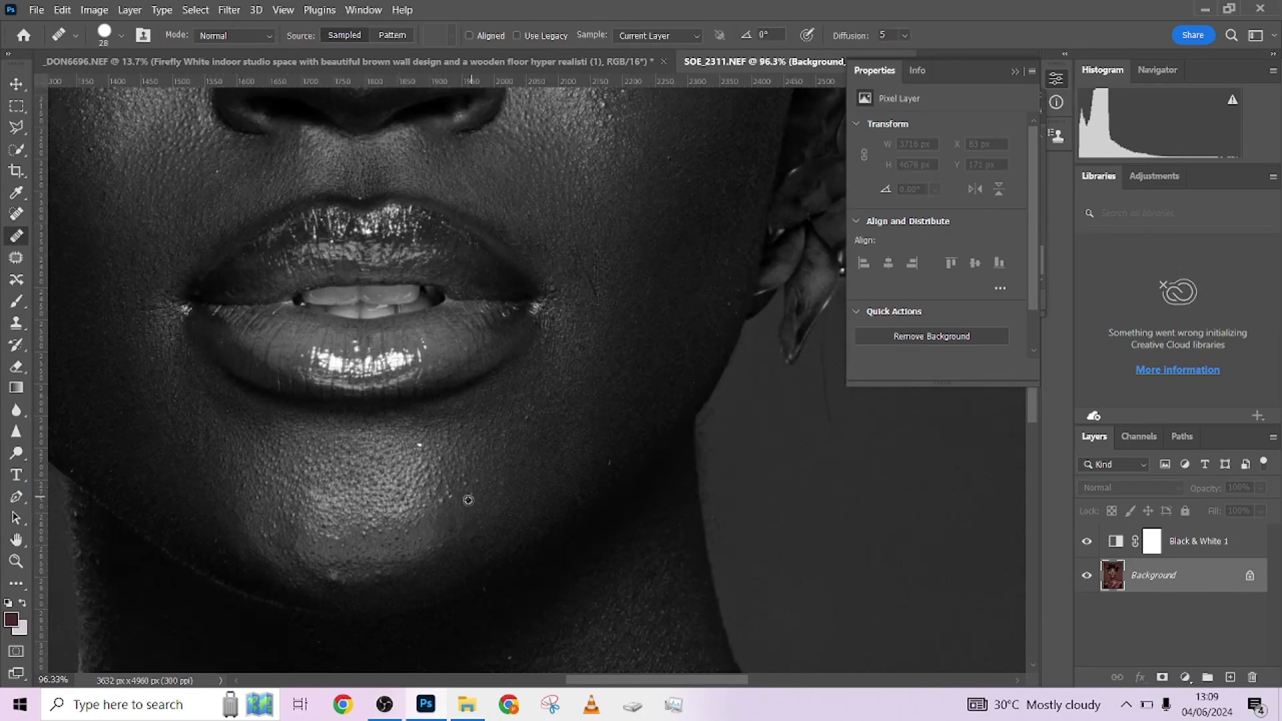
scroll(467, 501, "left", 5)
scroll(492, 464, "down", 3)
scroll(574, 461, "up", 3)
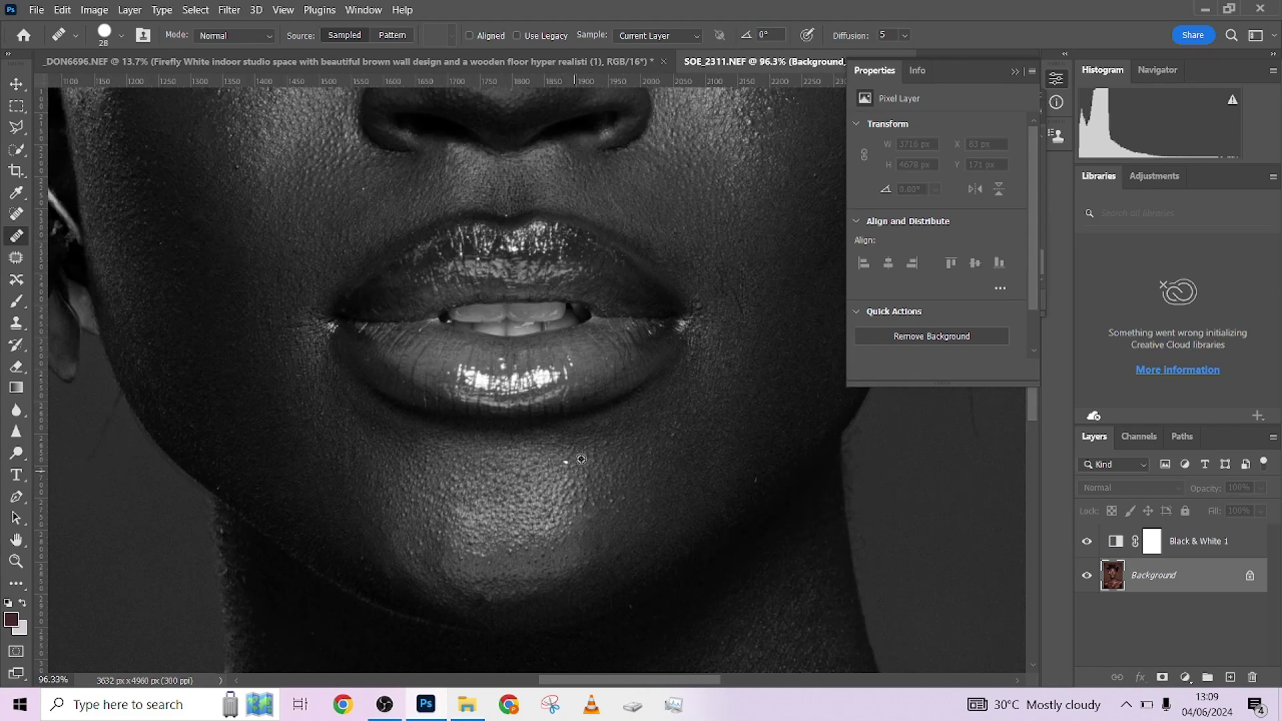
Step: Heal the blemishes on the cheek beside the nose and on the shiny centre of the forehead
scroll(581, 460, "right", 3)
scroll(581, 459, "up", 5)
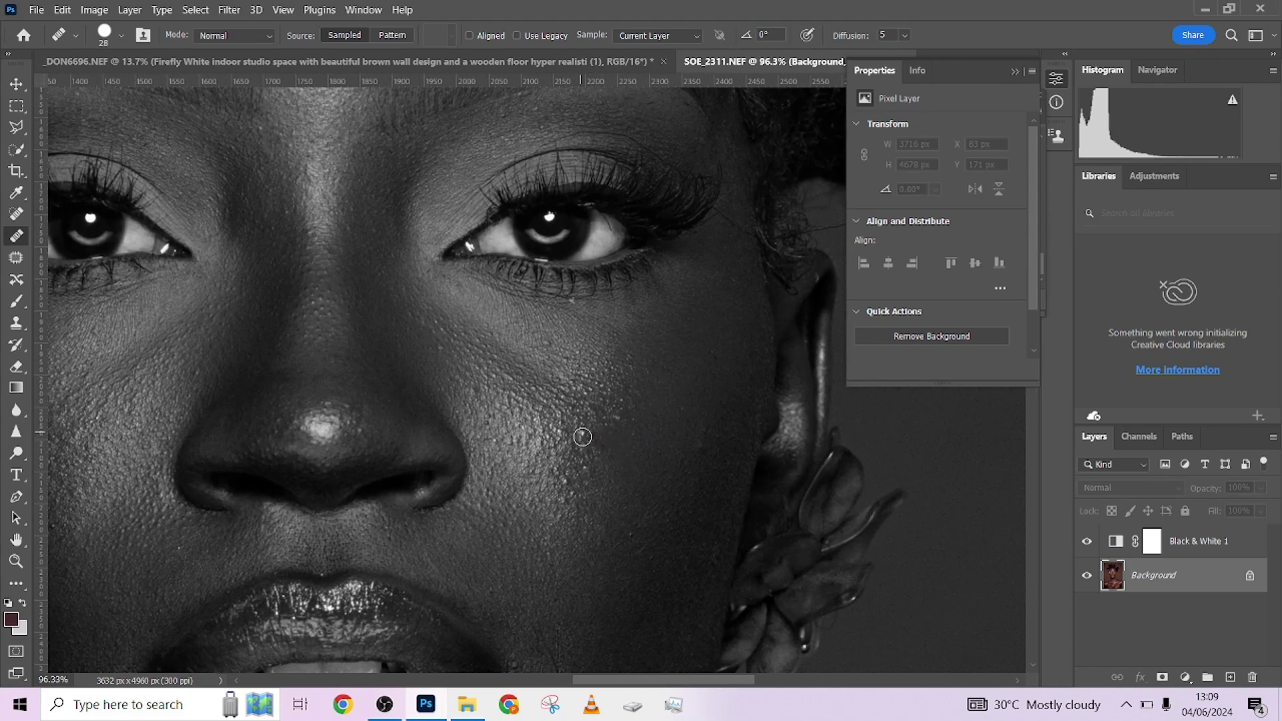
scroll(582, 437, "up", 5)
scroll(582, 437, "left", 3)
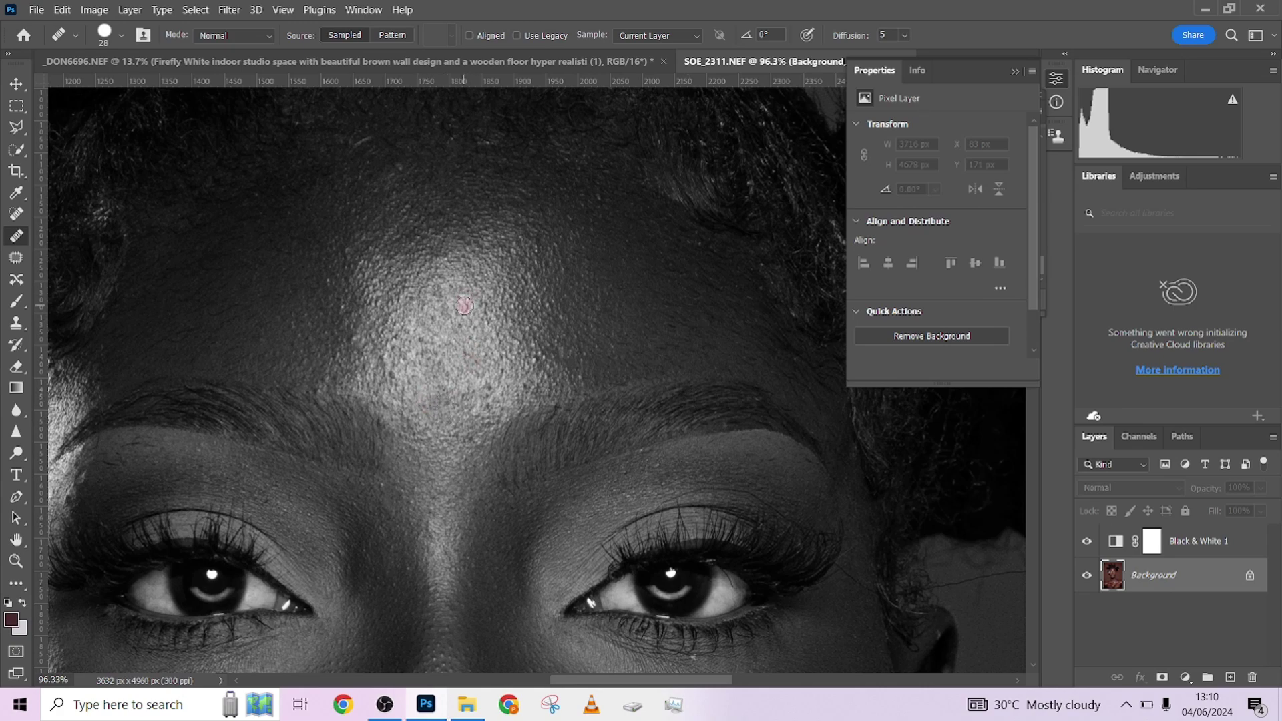
Step: Continue healing small marks on the opposite cheek, around the neck and on the upper chest
scroll(468, 307, "down", 3)
scroll(508, 263, "down", 4)
scroll(508, 263, "left", 1)
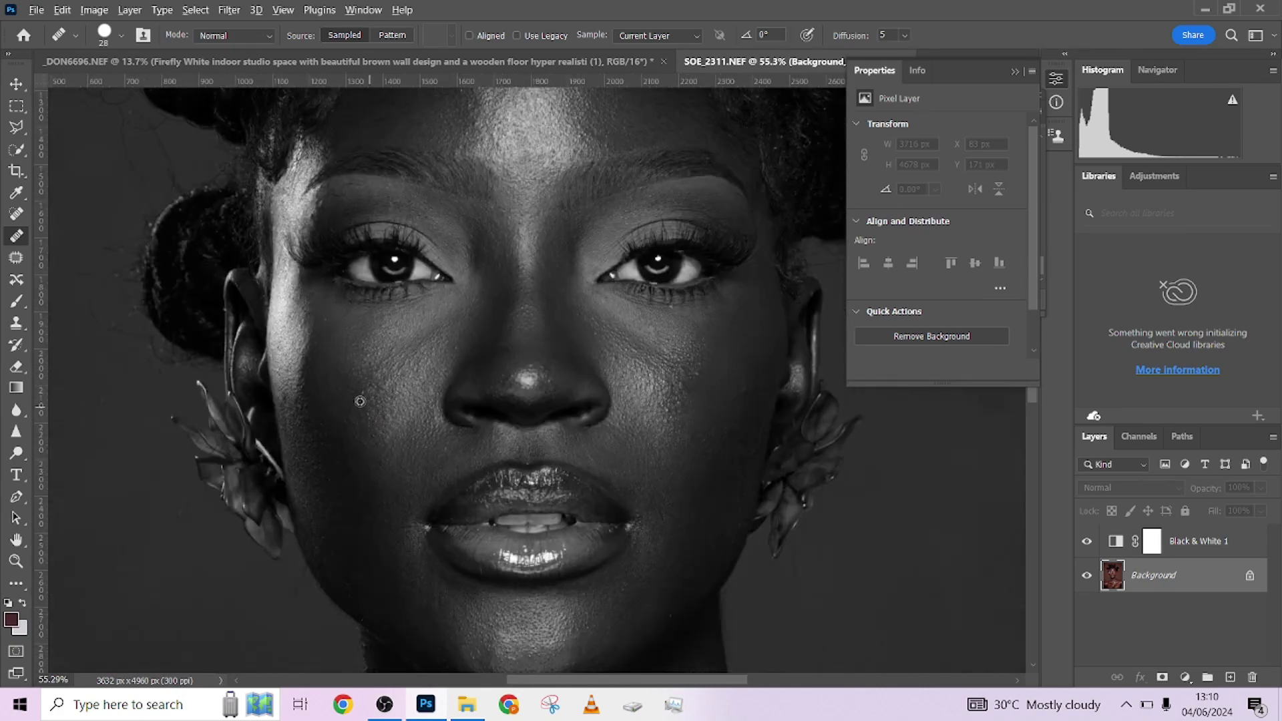
scroll(461, 318, "down", 8)
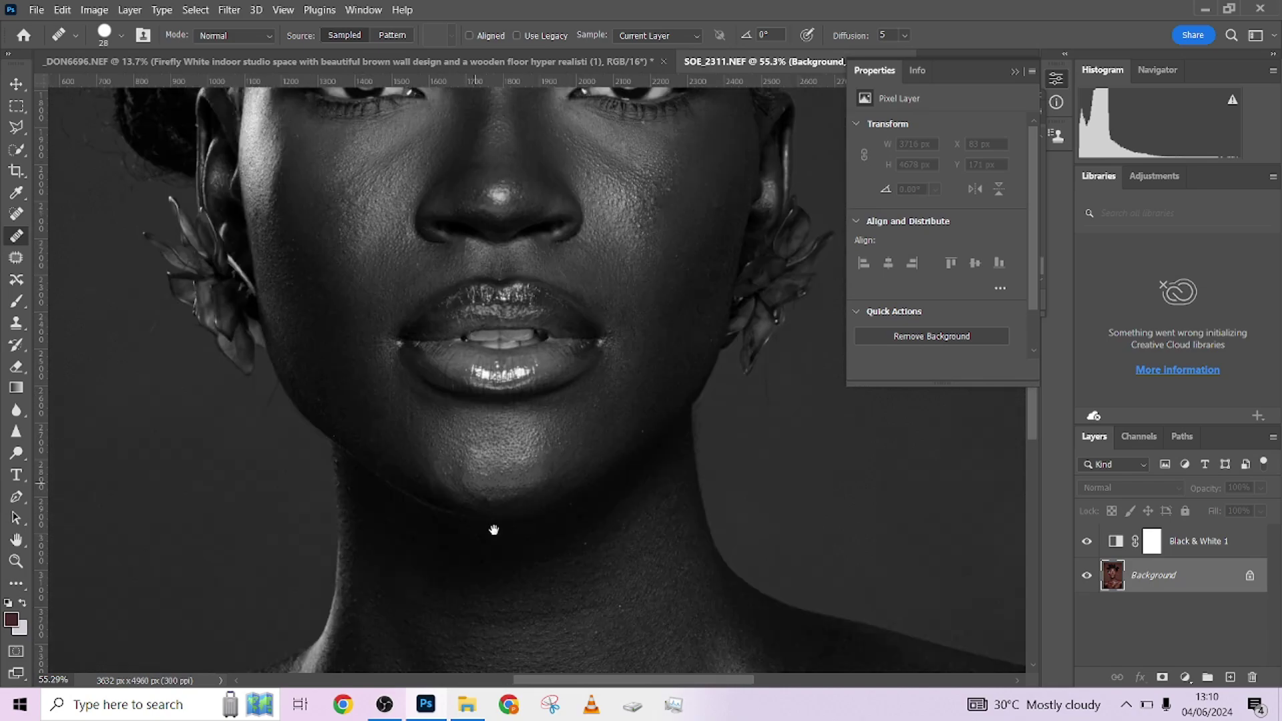
scroll(498, 363, "right", 1)
left_click_drag(481, 319, 358, 350)
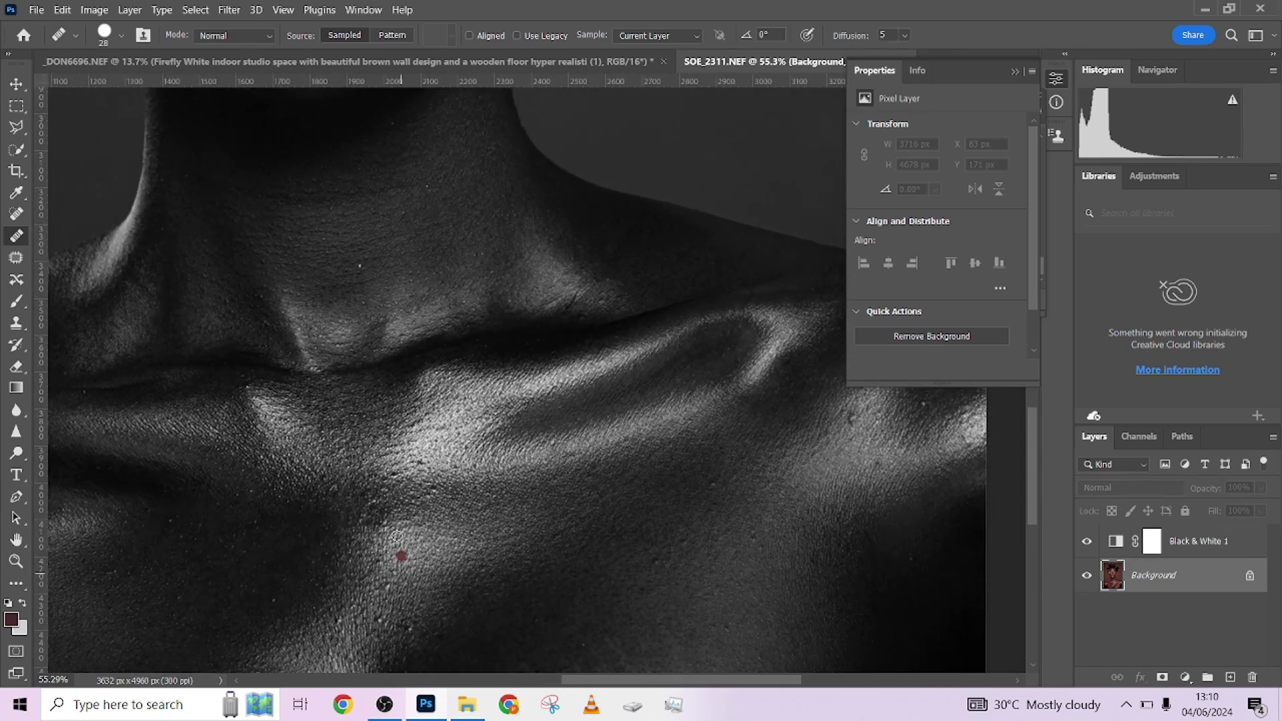
Step: Patch out the blemish on the chest highlight below the collarbone with the Patch tool in Source mode
left_click(16, 257)
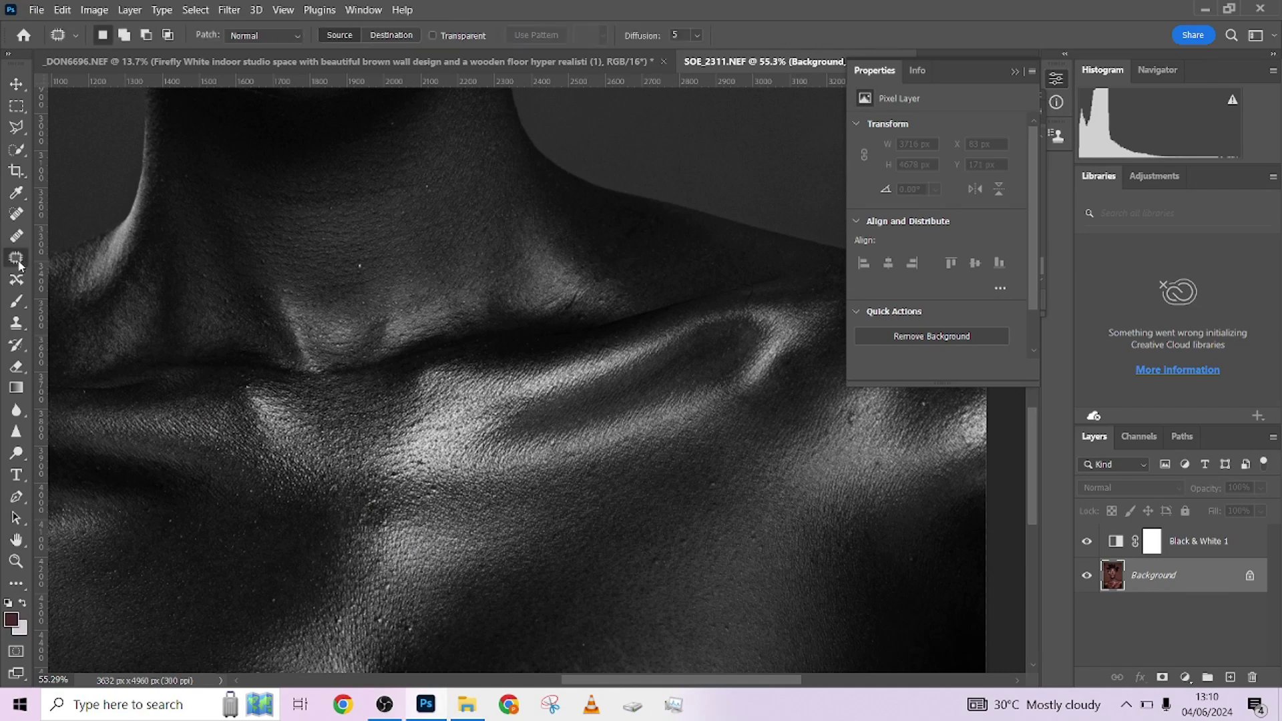
mouse_move(374, 540)
left_mouse_down()
mouse_move(366, 510)
mouse_move(400, 494)
mouse_move(425, 530)
left_mouse_up()
left_click(434, 550)
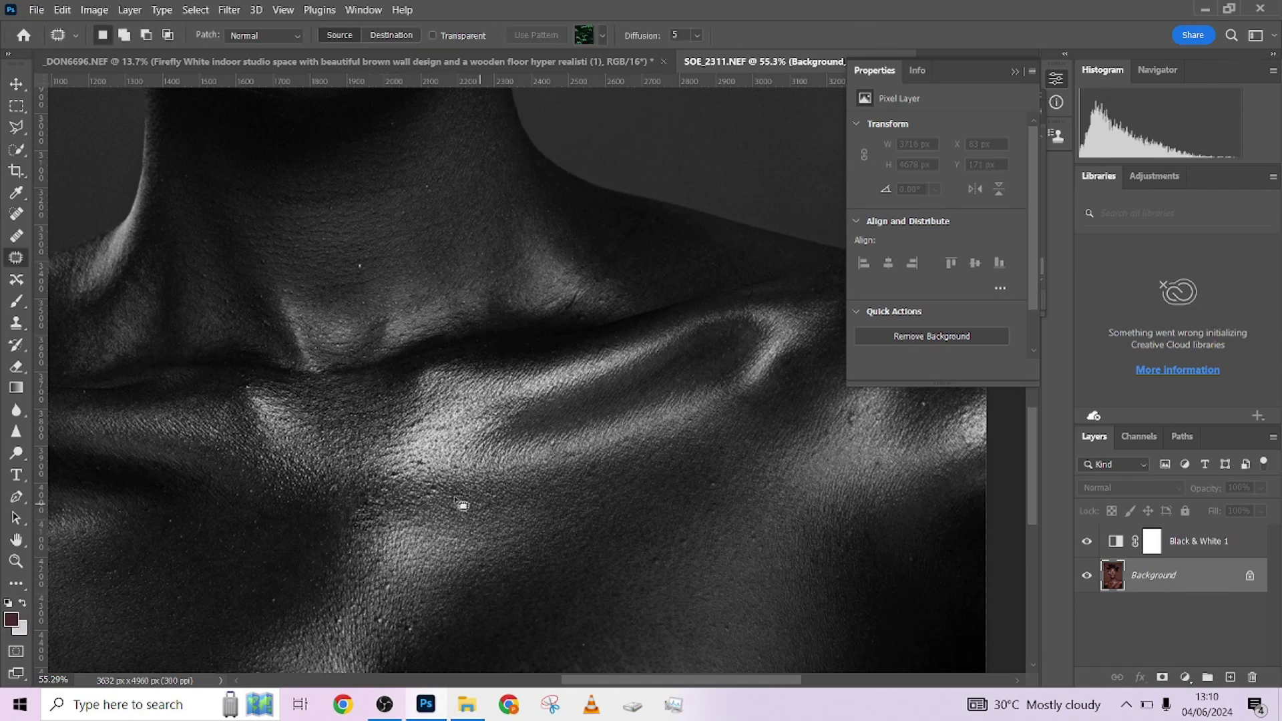
Step: Patch the spots on the shoulder highlights beyond the end of the collarbone with clean neighbouring skin
scroll(458, 502, "down", 5)
scroll(733, 460, "up", 8)
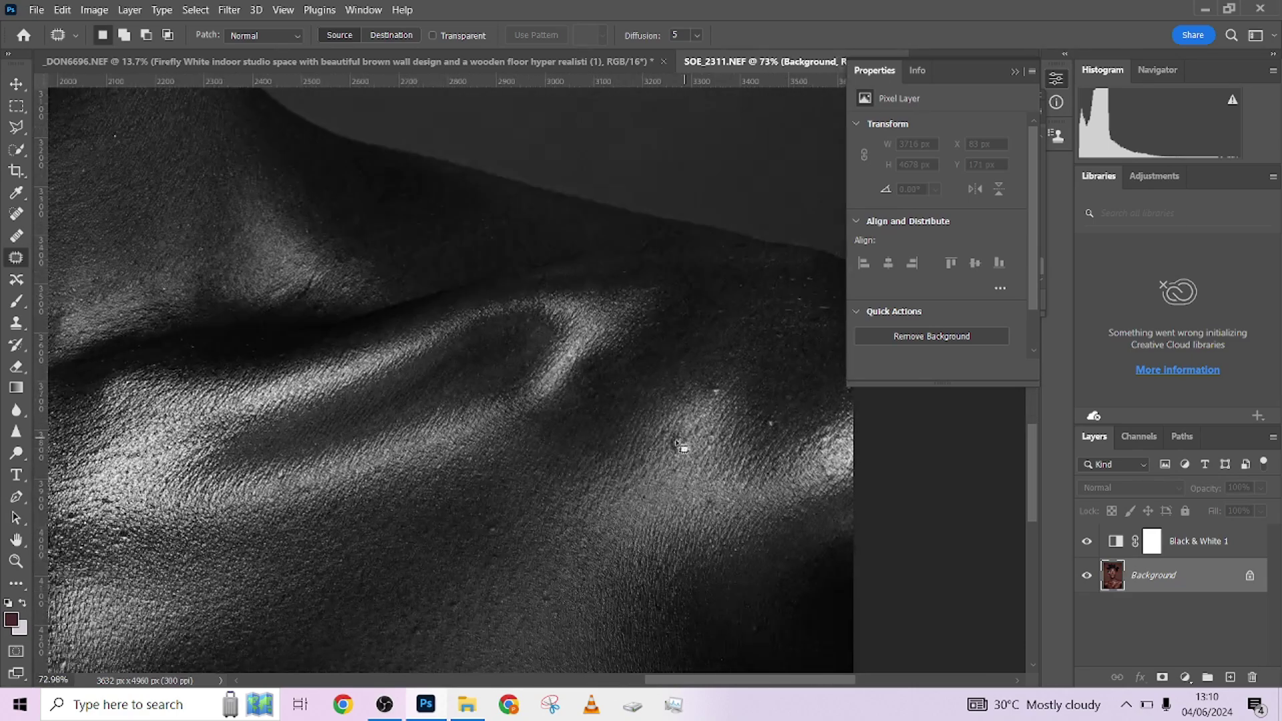
mouse_move(677, 440)
left_mouse_down()
mouse_move(683, 457)
mouse_move(678, 419)
mouse_move(656, 422)
mouse_move(673, 423)
left_mouse_up()
left_click_drag(667, 434, 643, 458)
left_click(746, 396)
mouse_move(721, 398)
left_mouse_down()
mouse_move(715, 385)
mouse_move(691, 391)
left_mouse_up()
left_click(786, 442)
mouse_move(784, 433)
left_mouse_down()
mouse_move(762, 423)
mouse_move(783, 431)
mouse_move(796, 419)
left_mouse_up()
Step: Patch the marks on the skin below the shoulder highlight and towards the chest
left_click(733, 498)
left_click_drag(726, 495, 684, 510)
left_click(594, 540)
left_click_drag(592, 544, 704, 417)
mouse_move(671, 471)
left_mouse_down()
mouse_move(653, 450)
mouse_move(666, 466)
left_mouse_up()
left_click_drag(662, 470, 683, 478)
left_click(659, 378)
left_click_drag(637, 536, 721, 537)
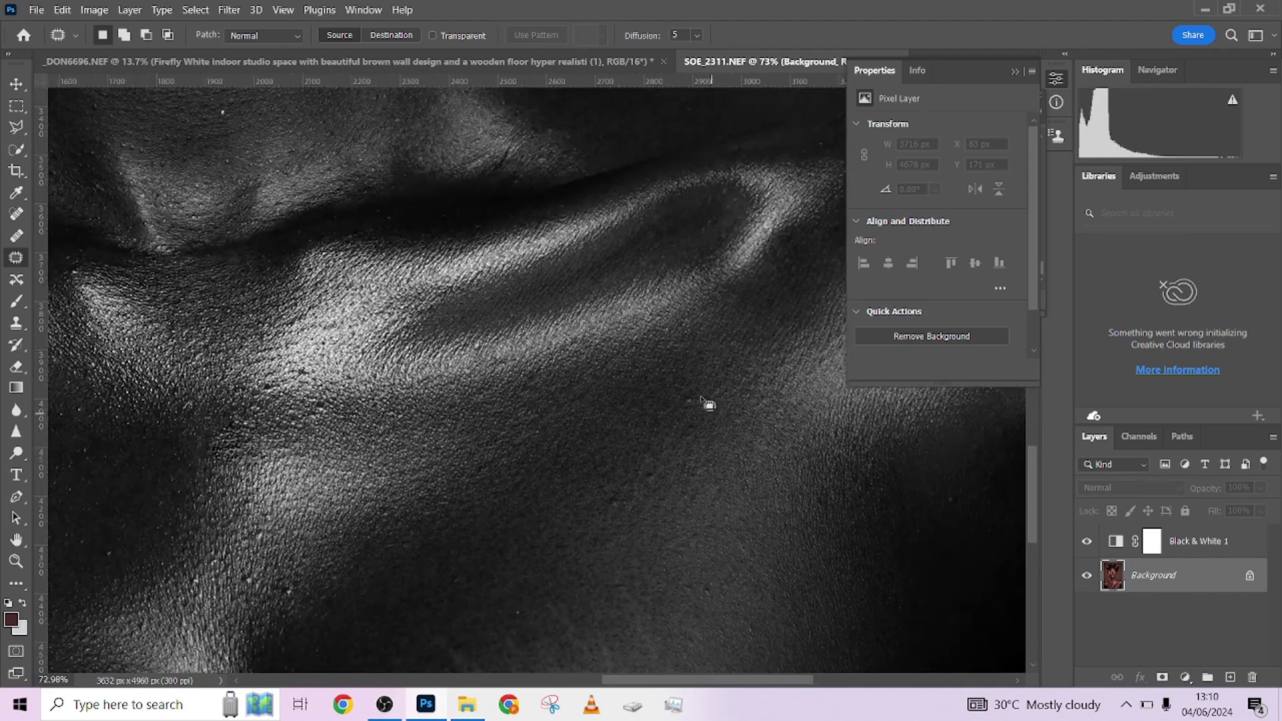
Step: Patch the small marks on the dark chest skin beneath the collarbone
mouse_move(704, 399)
left_mouse_down()
mouse_move(681, 409)
mouse_move(695, 397)
left_mouse_up()
left_click_drag(688, 404, 658, 416)
left_click(657, 433)
scroll(682, 337, "down", 3)
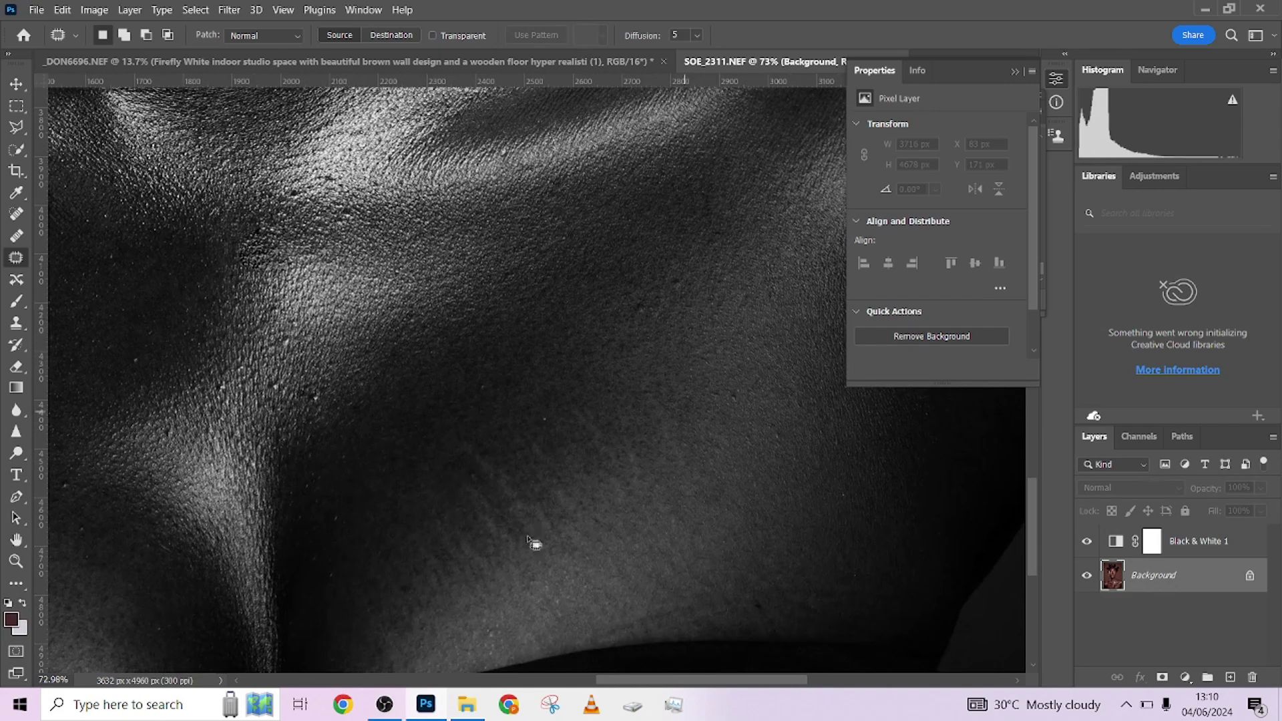
Step: Patch out the raised spots on the breastbone just above the cleavage
left_click_drag(344, 518, 699, 521)
mouse_move(628, 406)
left_mouse_down()
mouse_move(615, 429)
mouse_move(611, 401)
mouse_move(617, 415)
mouse_move(583, 415)
left_mouse_up()
left_click(665, 421)
mouse_move(665, 421)
left_mouse_down()
mouse_move(657, 434)
mouse_move(680, 394)
left_mouse_up()
left_click(641, 367)
mouse_move(632, 353)
left_mouse_down()
mouse_move(624, 384)
mouse_move(632, 353)
left_mouse_up()
Step: Patch the remaining marks across the centre of the chest and up towards the base of the neck
mouse_move(632, 373)
left_mouse_down()
mouse_move(664, 383)
mouse_move(627, 367)
mouse_move(629, 350)
left_mouse_up()
left_click(661, 382)
left_click_drag(632, 374, 654, 380)
left_click(653, 380)
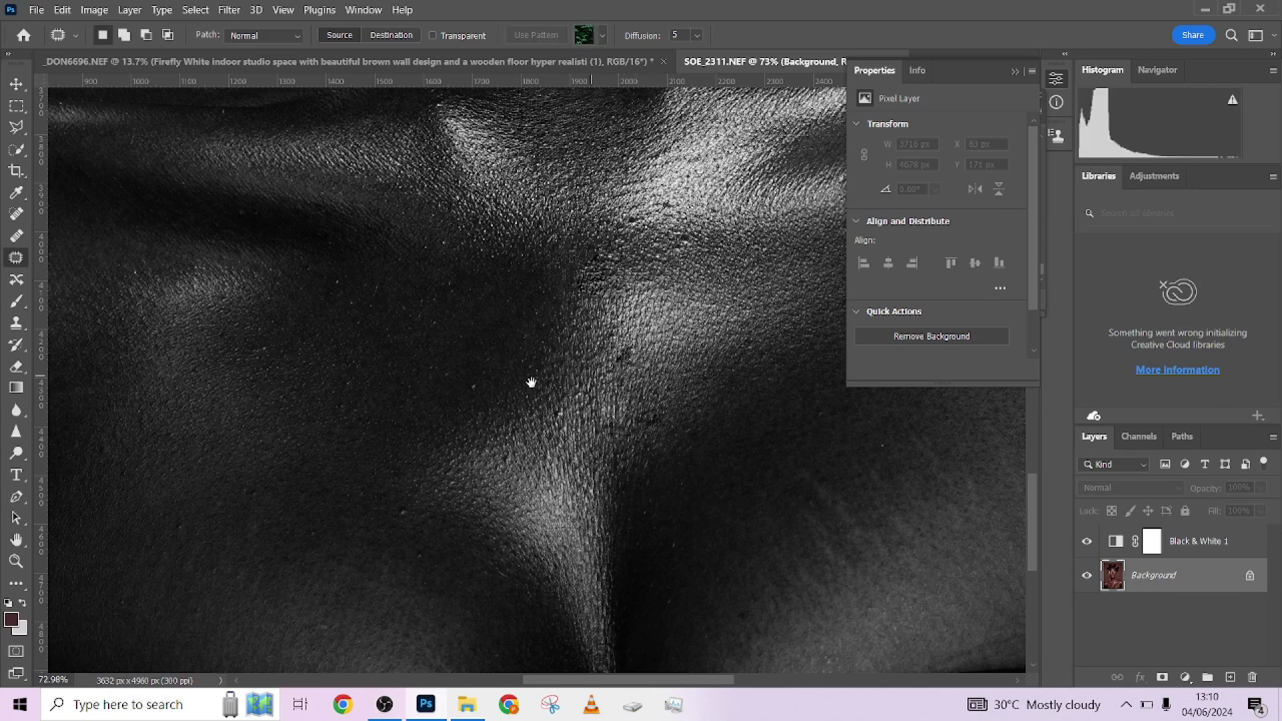
mouse_move(530, 381)
left_mouse_down()
mouse_move(658, 283)
mouse_move(659, 492)
left_mouse_up()
left_click_drag(684, 336, 692, 357)
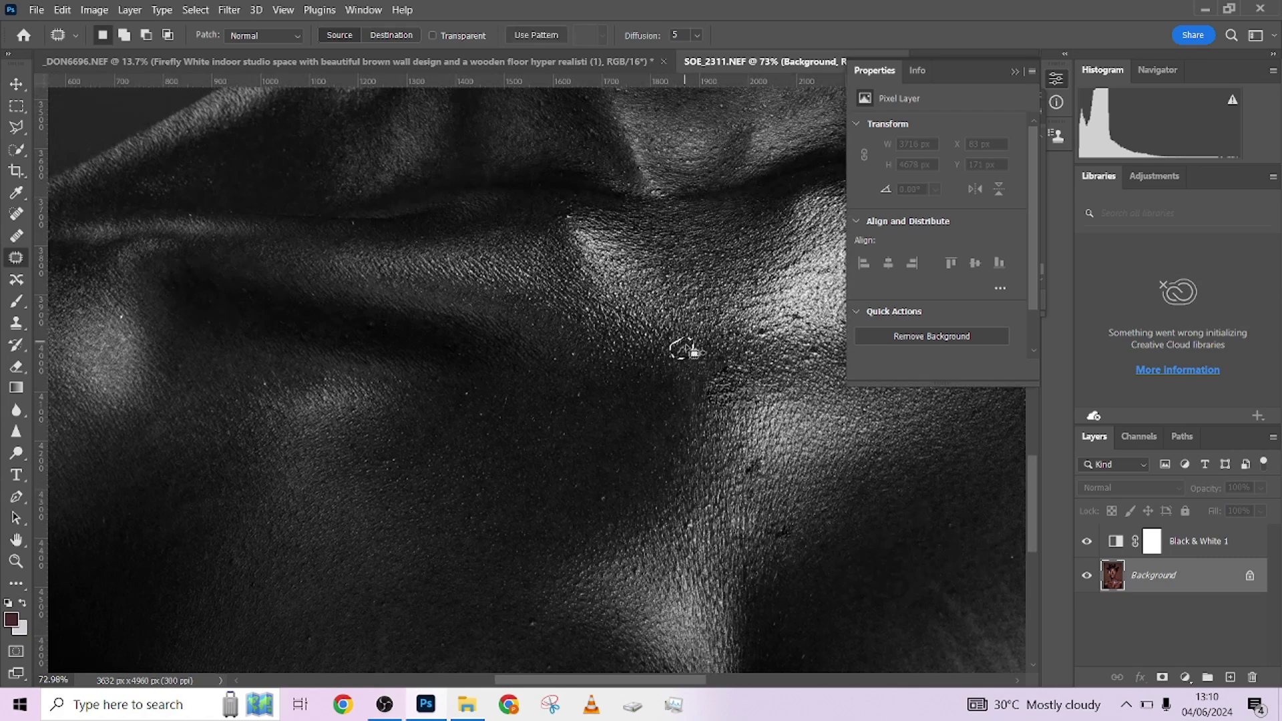
Step: Delete the Black & White 1 adjustment layer
scroll(667, 481, "down", 6)
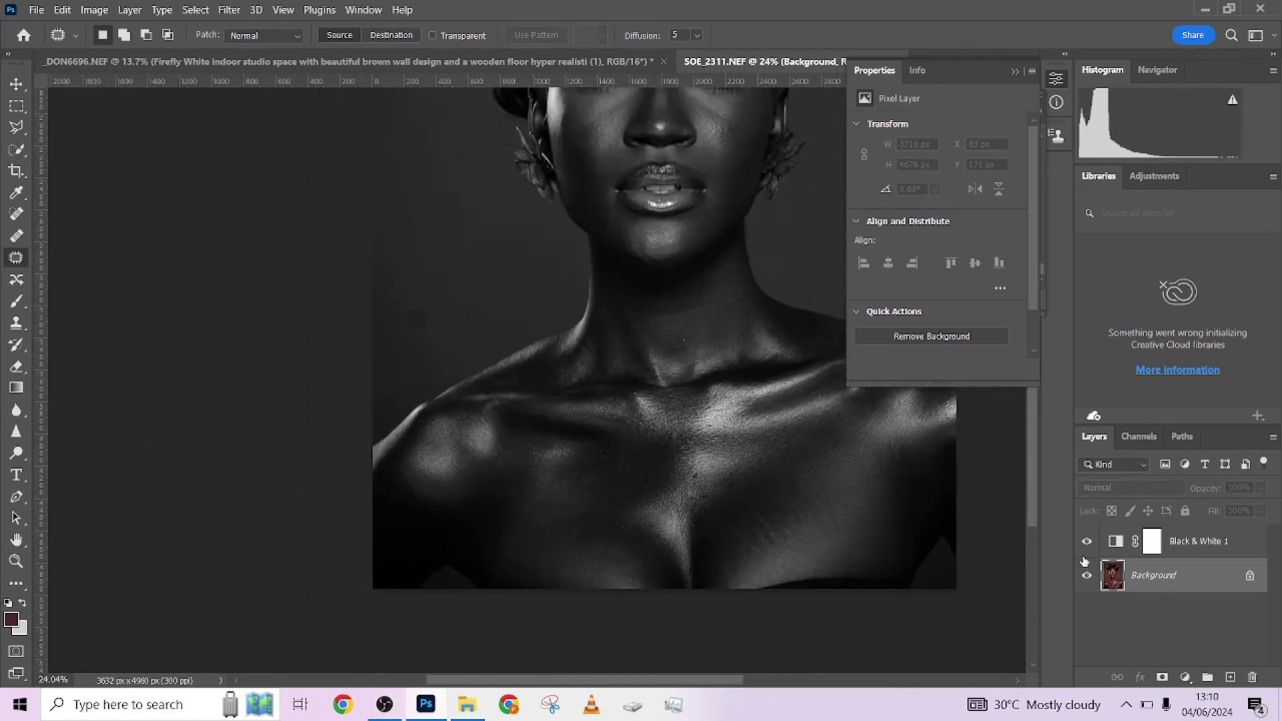
left_click(1240, 550)
left_click_drag(1240, 550, 1252, 677)
Step: Patch the dark mark left at the centre of the chest in the colour image and clear the selection
scroll(616, 461, "up", 6)
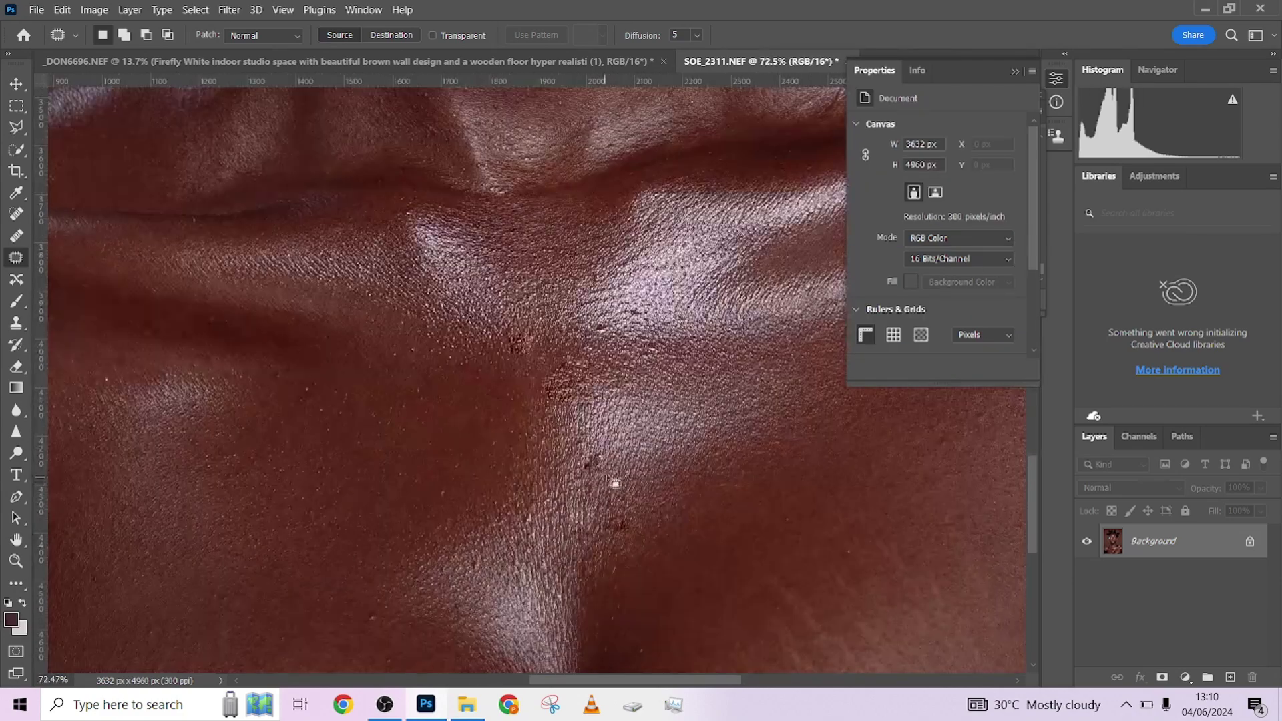
mouse_move(615, 484)
left_mouse_down()
mouse_move(583, 472)
mouse_move(596, 454)
mouse_move(634, 461)
left_mouse_up()
key("ctrl+d")
Step: Clone clean backdrop over the stray hairs between the top bun and the right-hand bun with the Clone Stamp
scroll(631, 489, "down", 5)
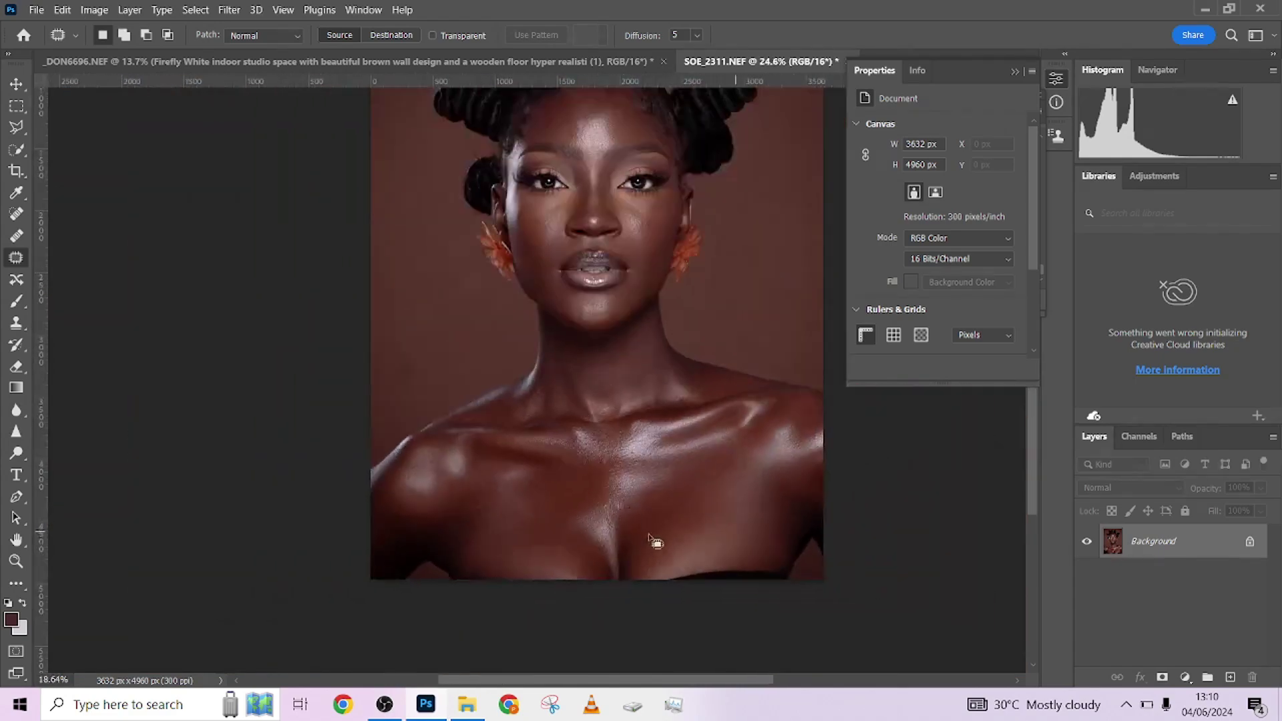
scroll(545, 264, "up", 4)
scroll(546, 301, "down", 5)
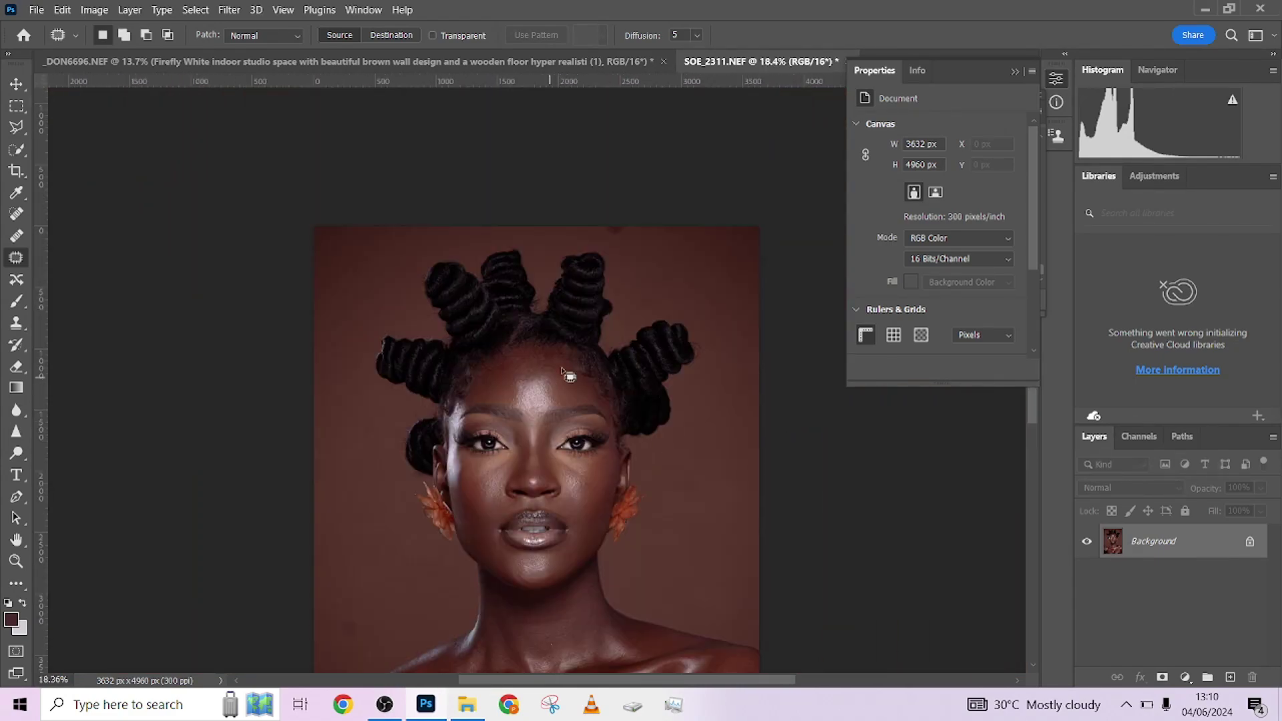
scroll(618, 297, "up", 5)
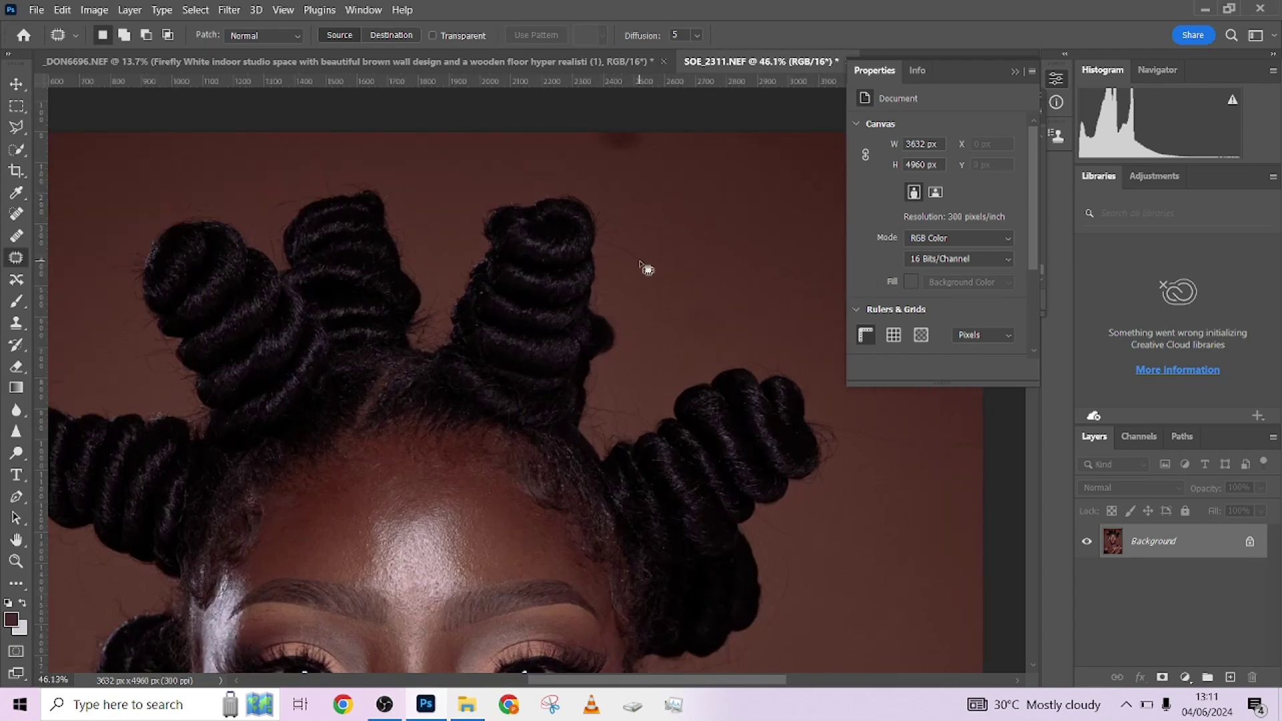
key("s")
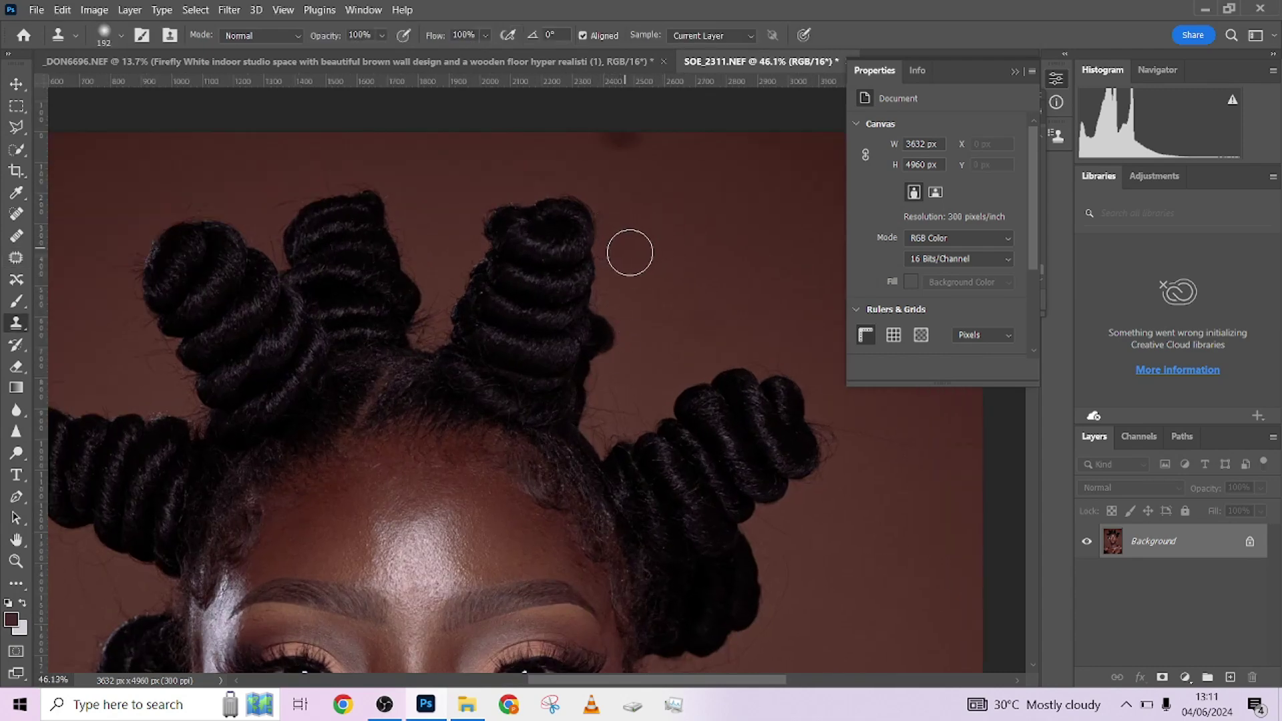
left_click_drag(605, 421, 627, 381)
left_click_drag(643, 371, 609, 401, "alt")
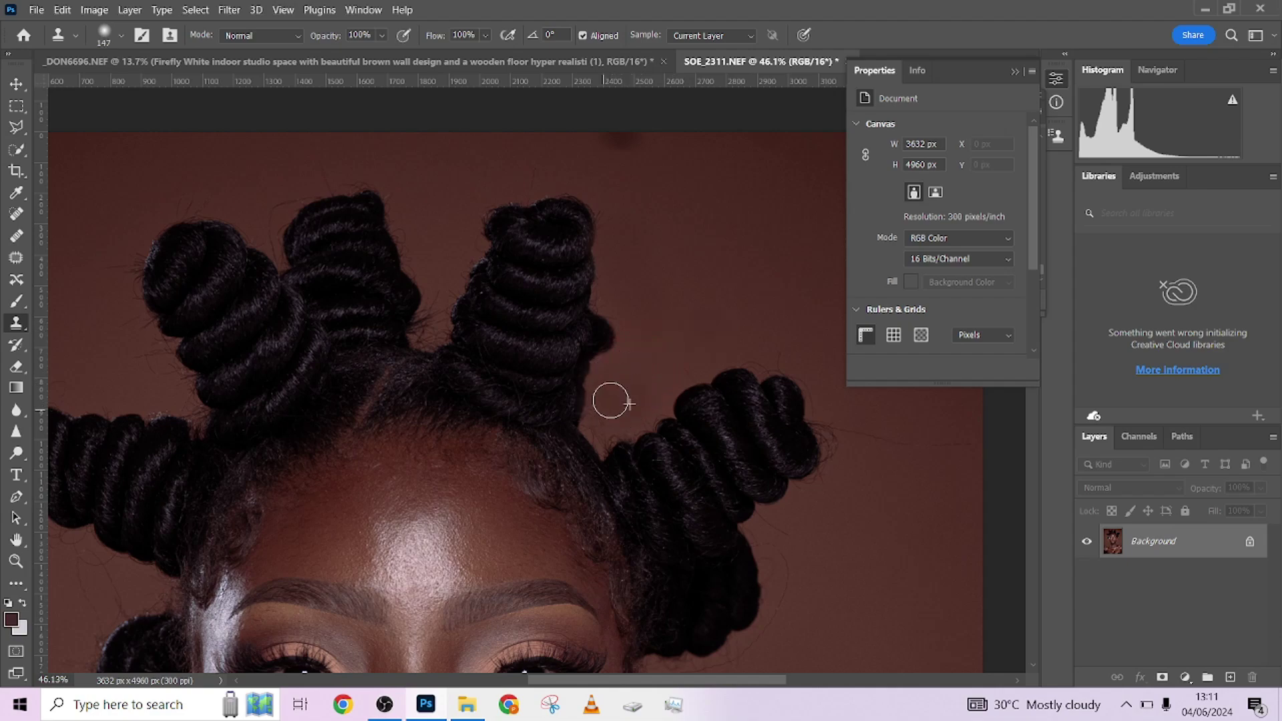
Step: Clone out the flyaway hairs around the buns on the picture's right side at brush size 136
left_click_drag(673, 345, 418, 180)
left_click(617, 256, "alt")
mouse_move(582, 249)
left_mouse_down()
mouse_move(597, 287)
mouse_move(575, 245)
mouse_move(587, 265)
mouse_move(584, 340)
left_mouse_up()
left_click(599, 339, "alt")
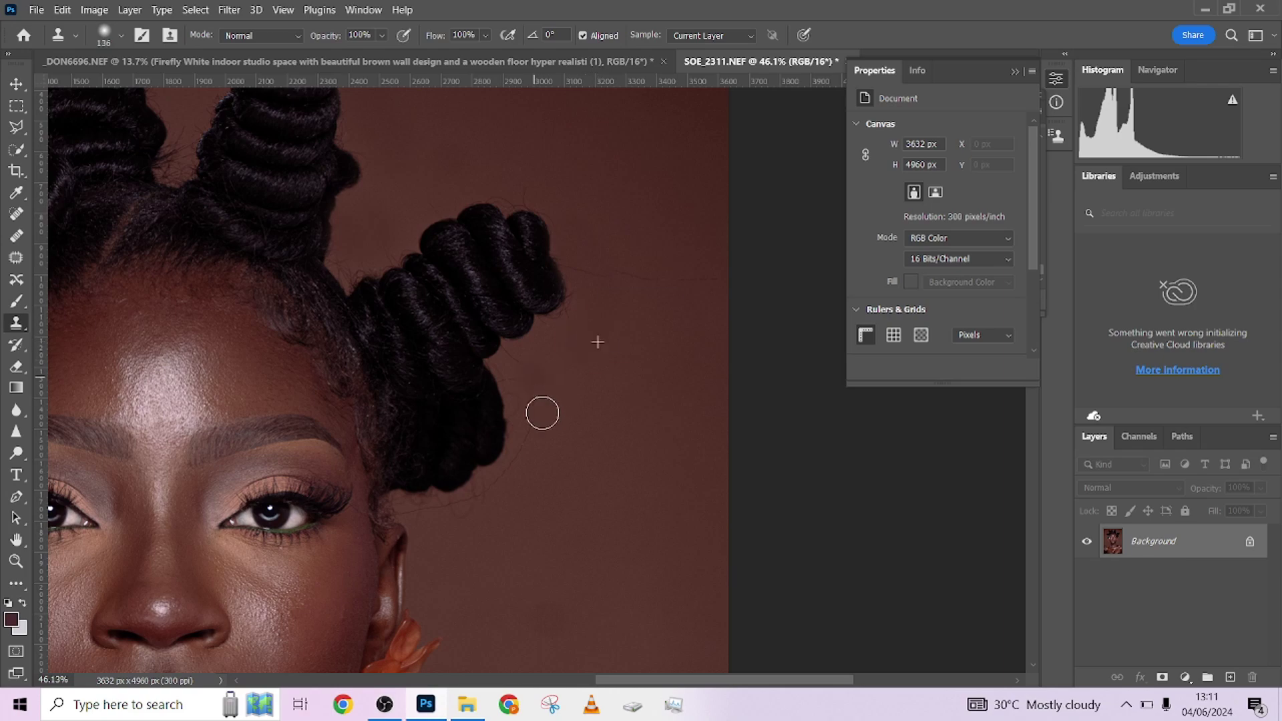
mouse_move(555, 463)
left_mouse_down()
mouse_move(598, 401)
mouse_move(487, 401)
left_mouse_up()
Step: Clone out the flyaway hairs around the buns on the picture's left side, reducing the brush to size 90
mouse_move(430, 210)
left_mouse_down()
mouse_move(584, 362)
mouse_move(985, 628)
left_mouse_up()
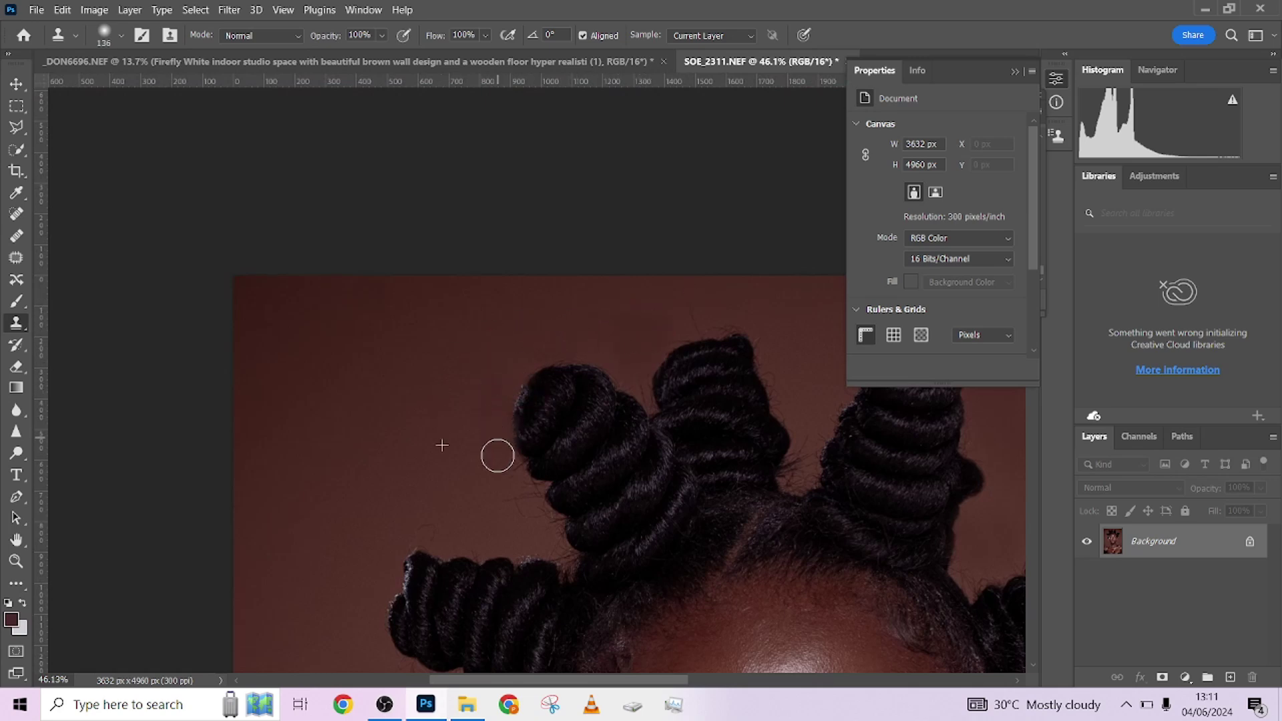
scroll(443, 357, "down", 2)
left_click_drag(492, 464, 460, 317)
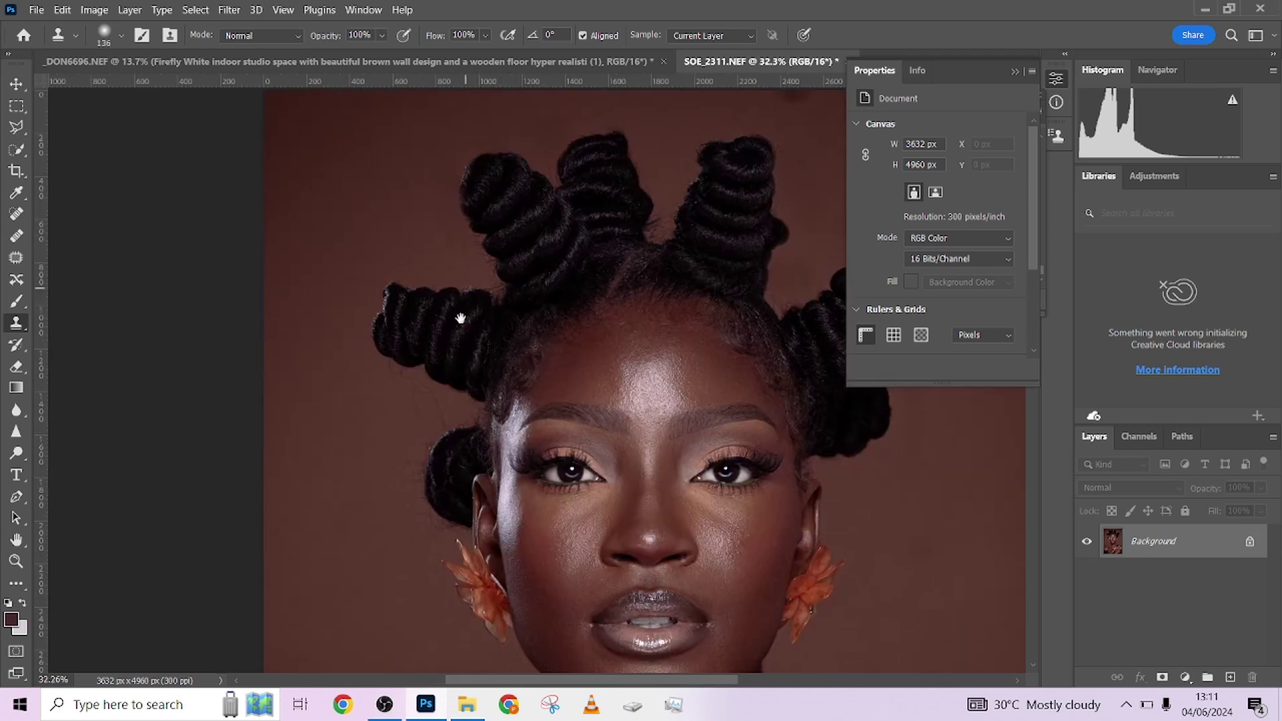
scroll(400, 460, "up", 3)
left_click_drag(384, 416, 369, 418)
mouse_move(427, 373)
left_mouse_down()
mouse_move(429, 434)
mouse_move(472, 402)
mouse_move(443, 357)
mouse_move(396, 348)
mouse_move(437, 351)
mouse_move(366, 313)
mouse_move(416, 328)
mouse_move(389, 515)
mouse_move(364, 267)
mouse_move(372, 332)
mouse_move(412, 368)
mouse_move(358, 323)
mouse_move(369, 377)
mouse_move(338, 413)
mouse_move(414, 372)
mouse_move(377, 329)
mouse_move(381, 224)
left_mouse_up()
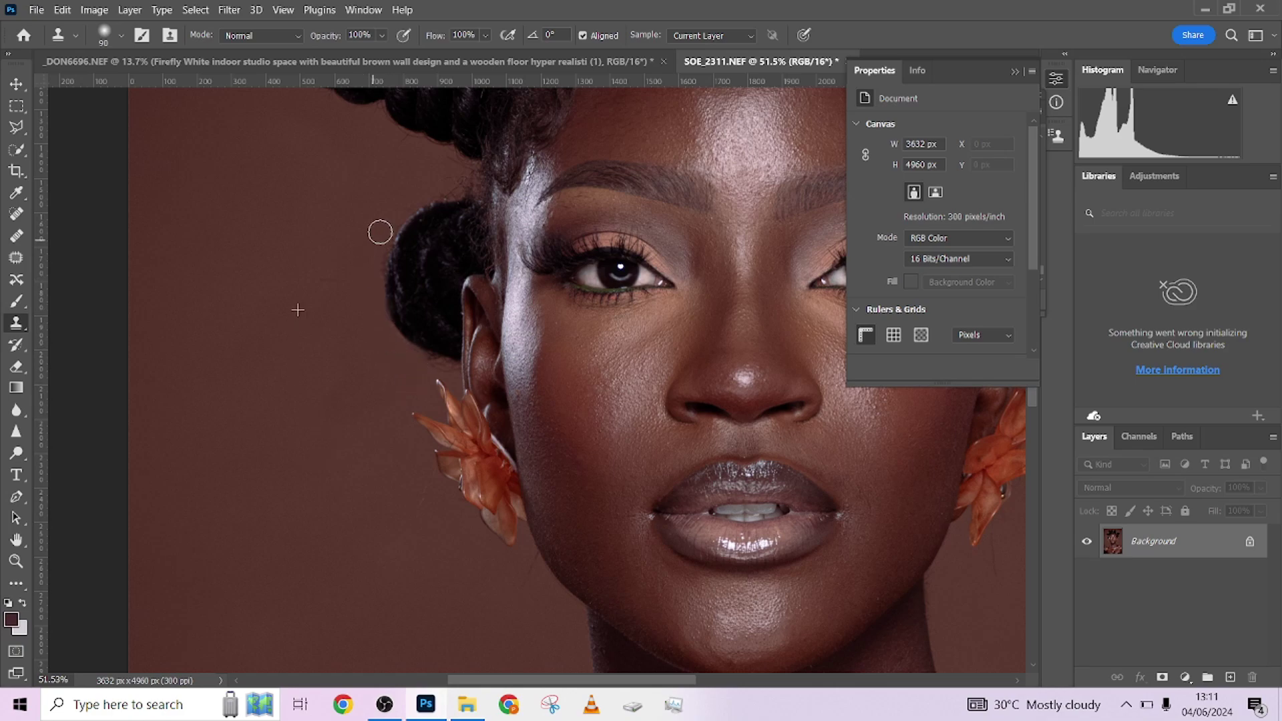
key("ctrl+0")
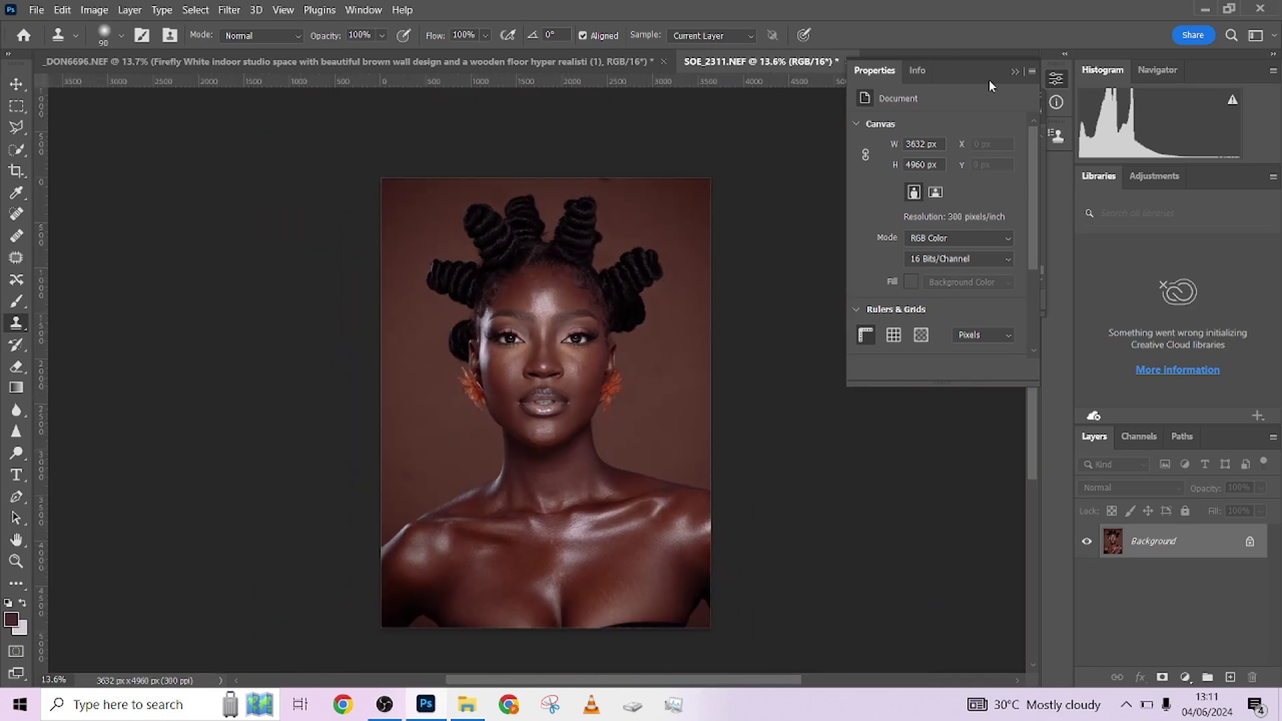
Step: Uncover the list of recorded actions and run the Done4U Retouch action
left_click_drag(951, 58, 978, 350)
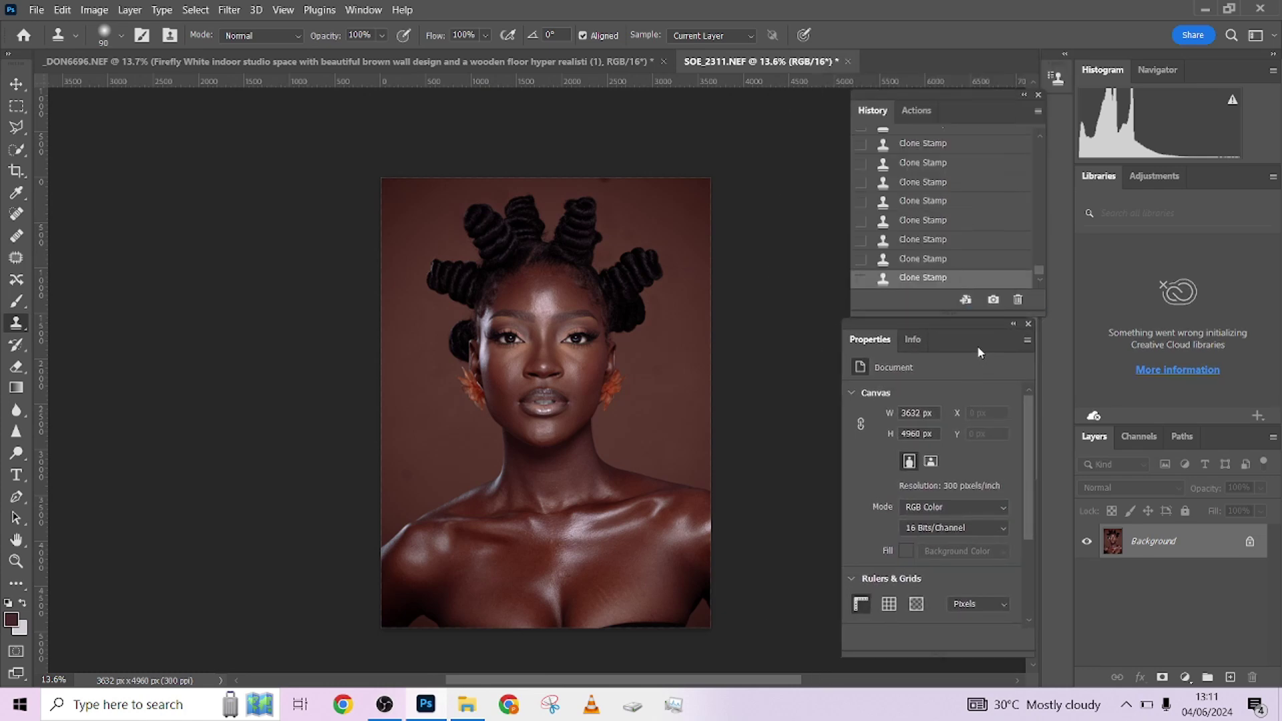
left_click(914, 109)
scroll(945, 211, "down", 5)
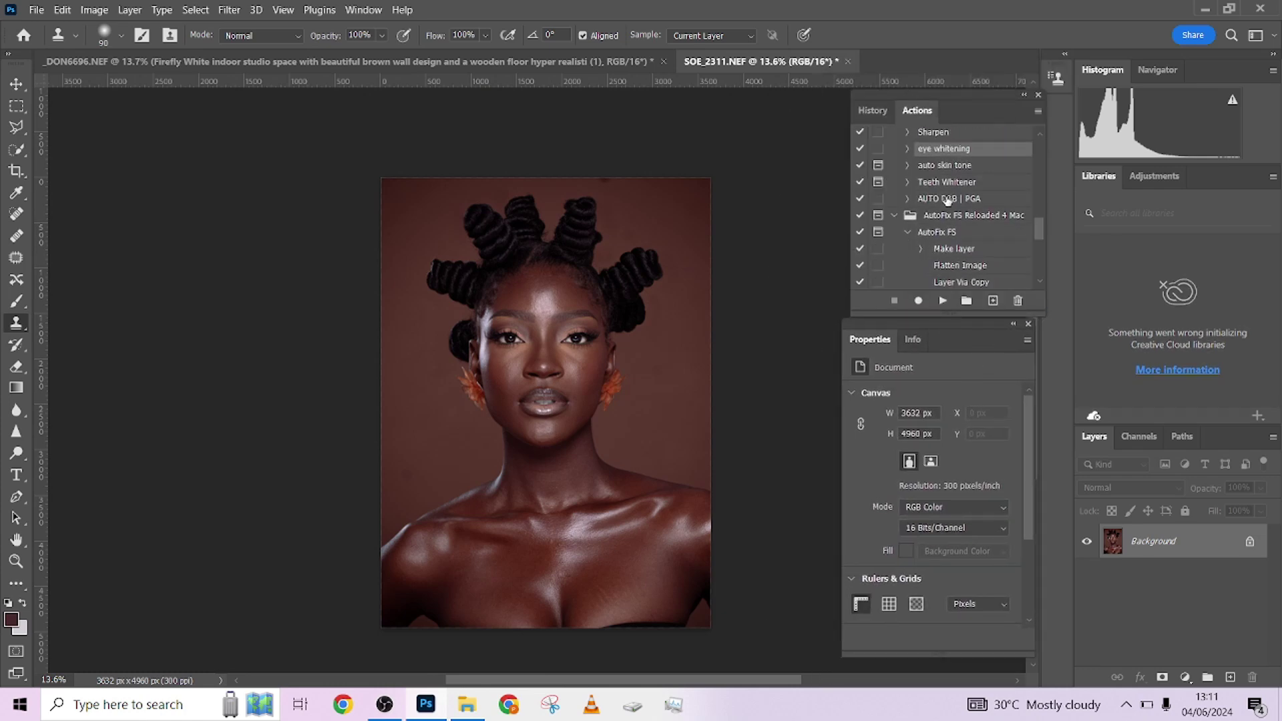
scroll(946, 211, "up", 1)
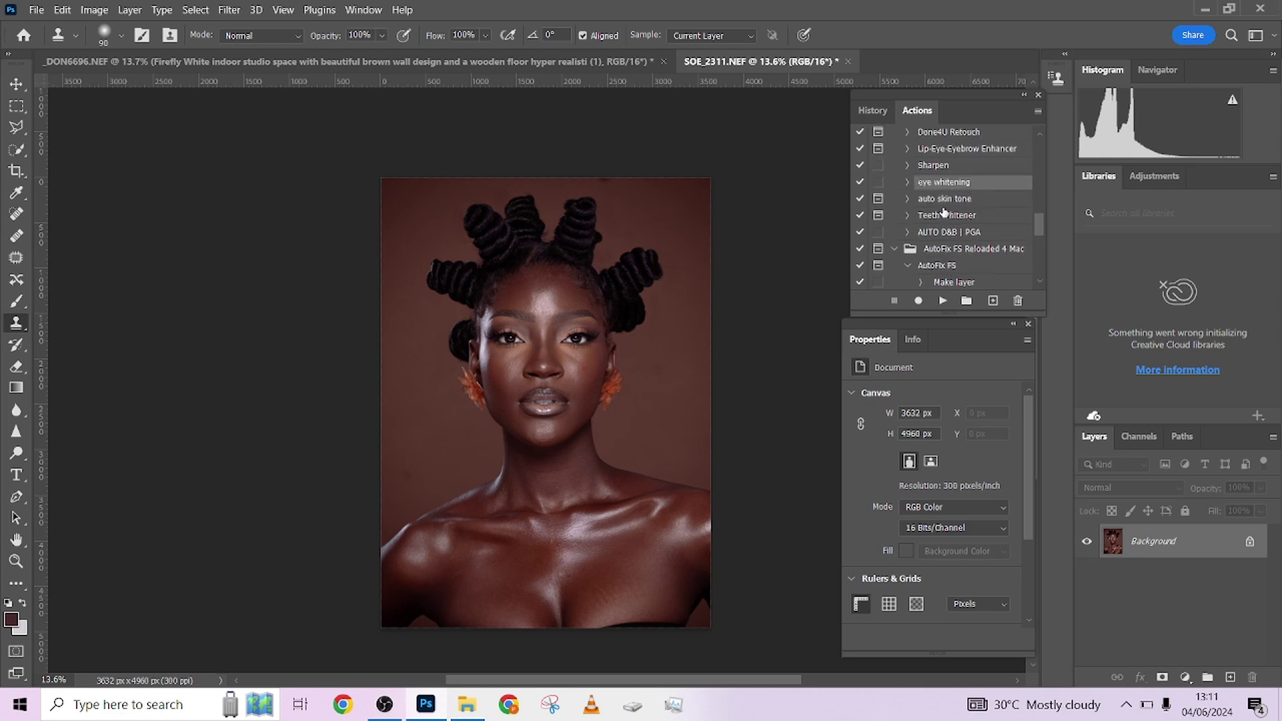
scroll(944, 217, "up", 2)
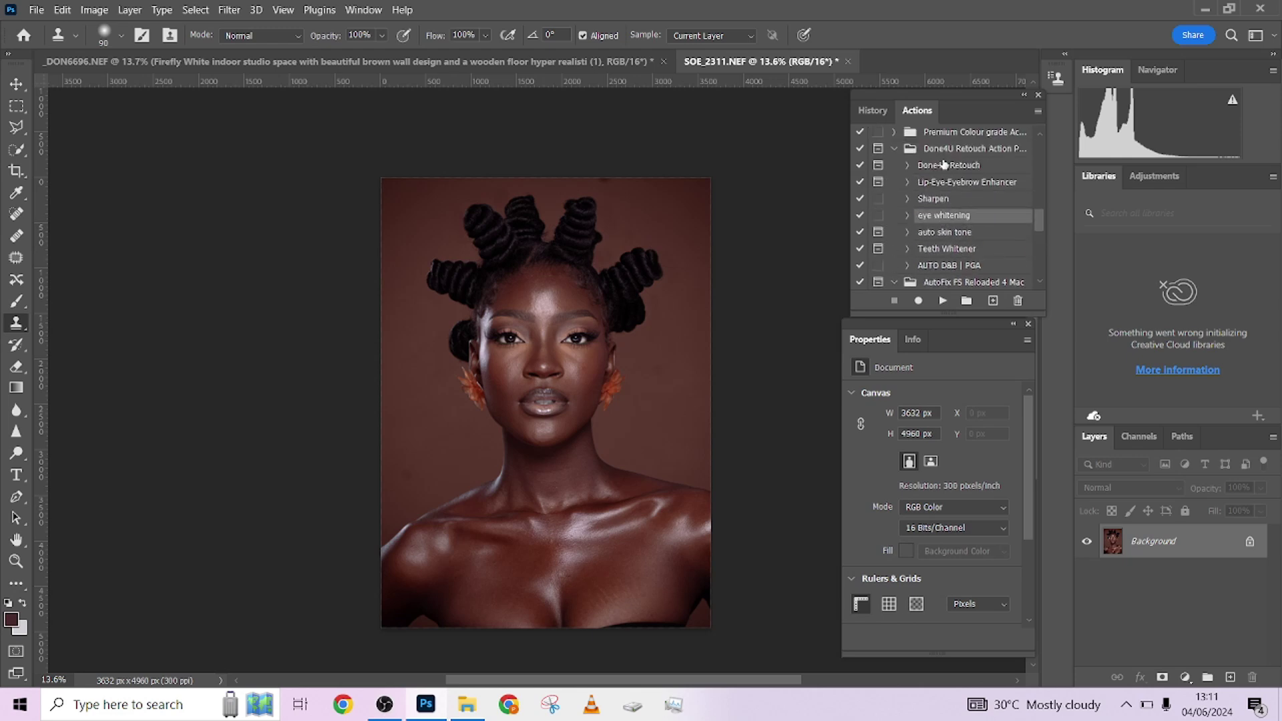
left_click(947, 166)
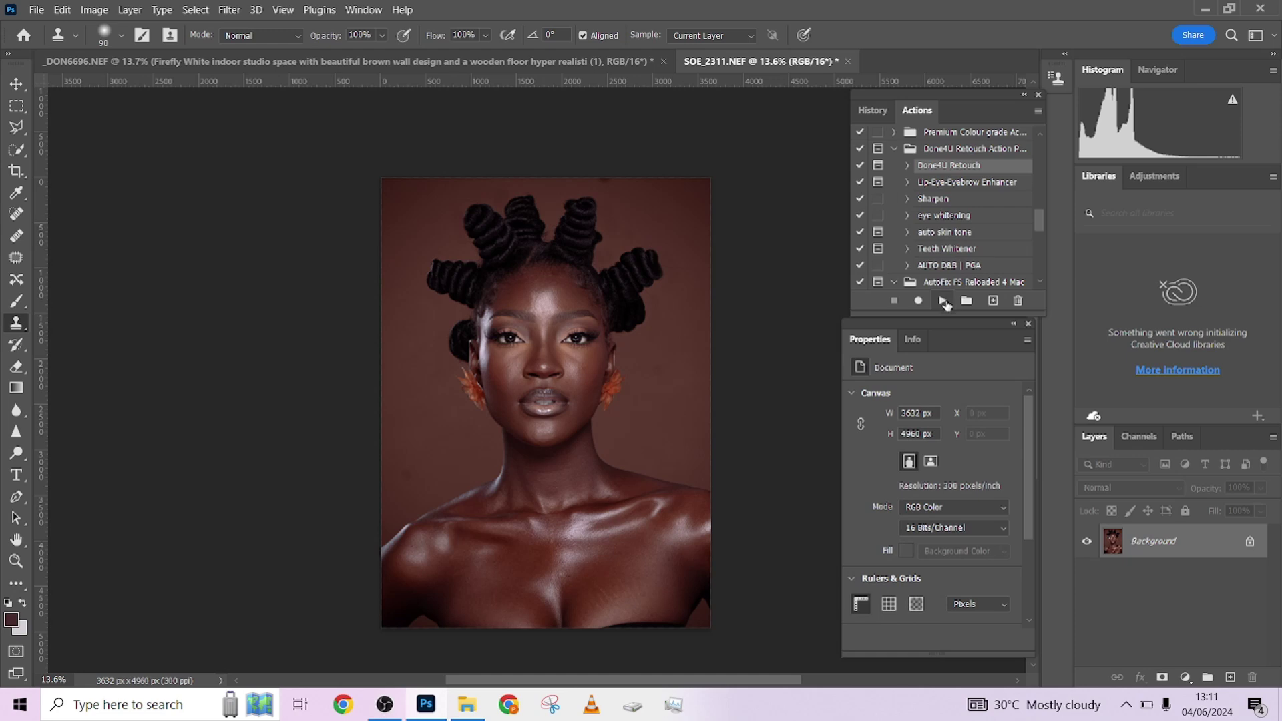
left_click(944, 302)
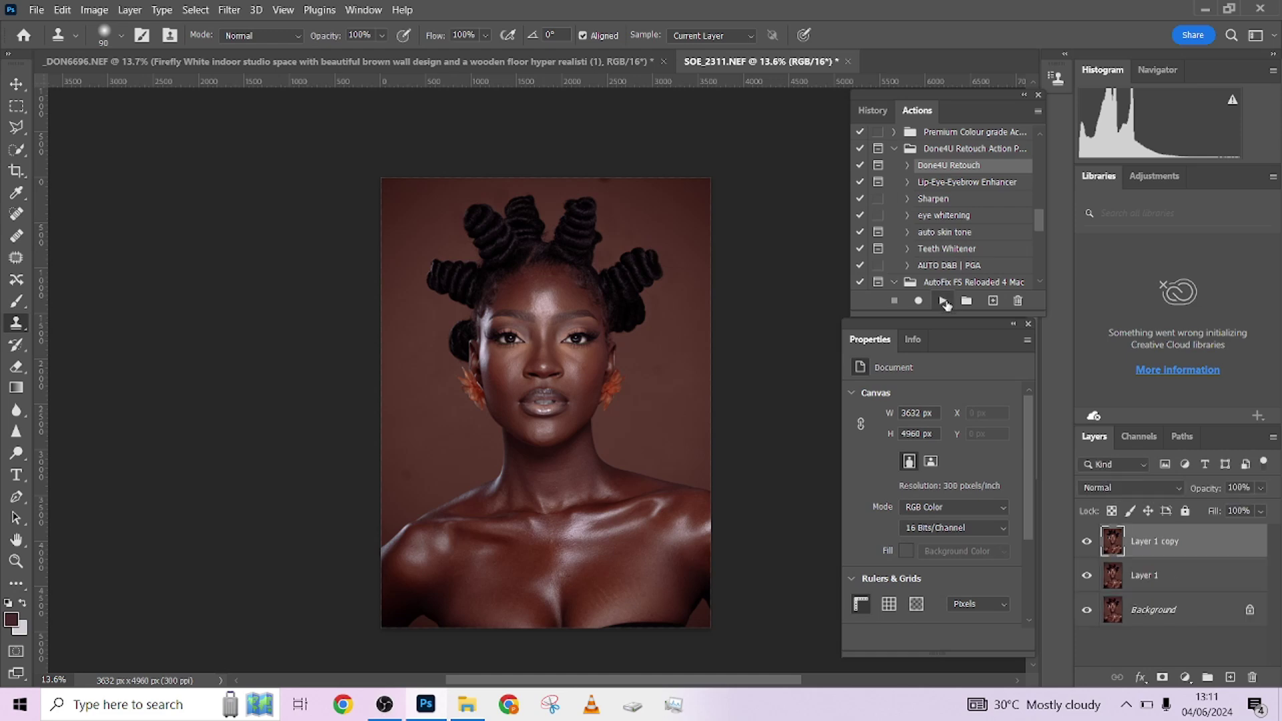
Step: Set the Gaussian Blur radius to 7 pixels for the low-frequency layer, checking the cheek and lips in the preview, and apply it
left_click(599, 365, "ctrl")
left_click(565, 368, "ctrl")
left_click(576, 366, "ctrl")
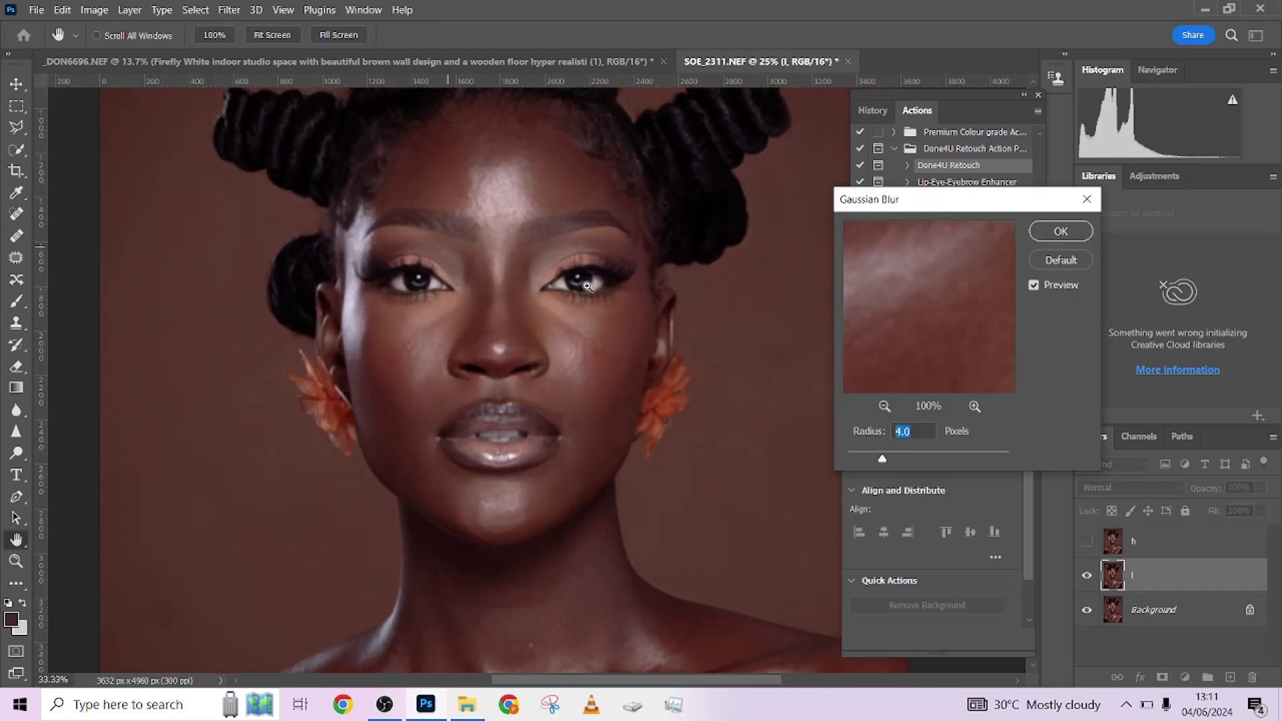
left_click(588, 362, "ctrl")
left_click(590, 362, "ctrl")
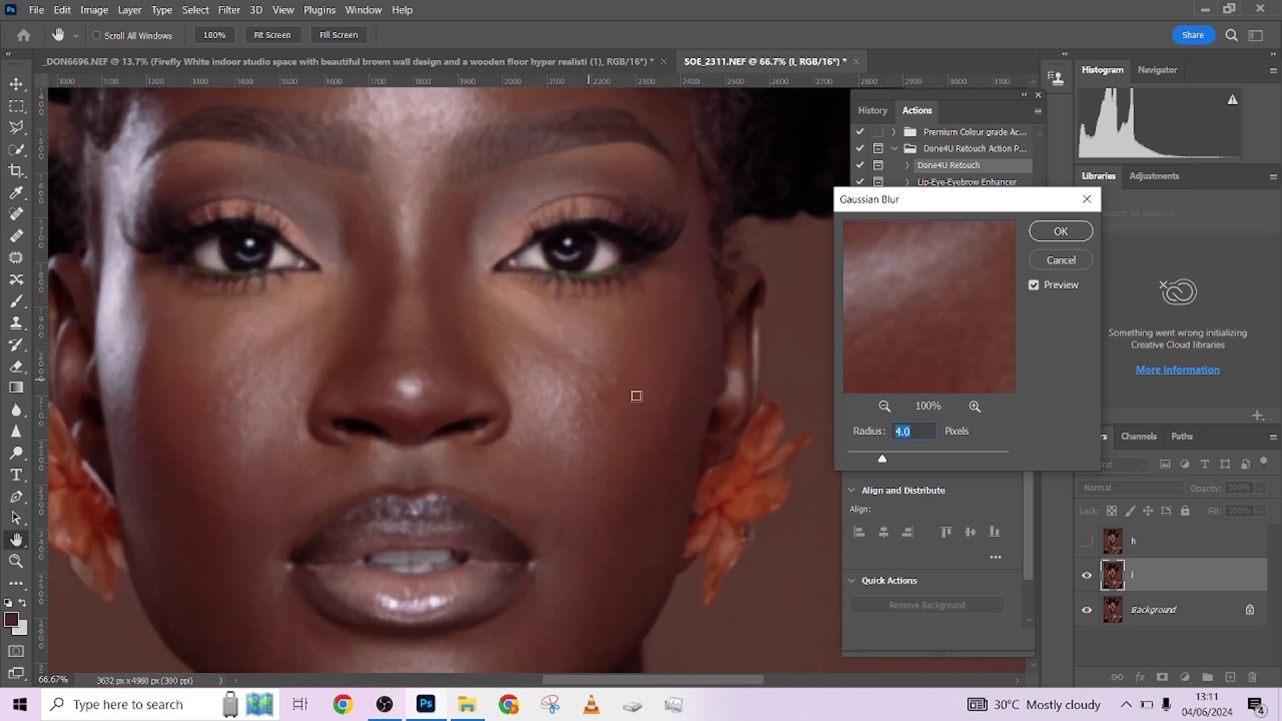
left_click(582, 354)
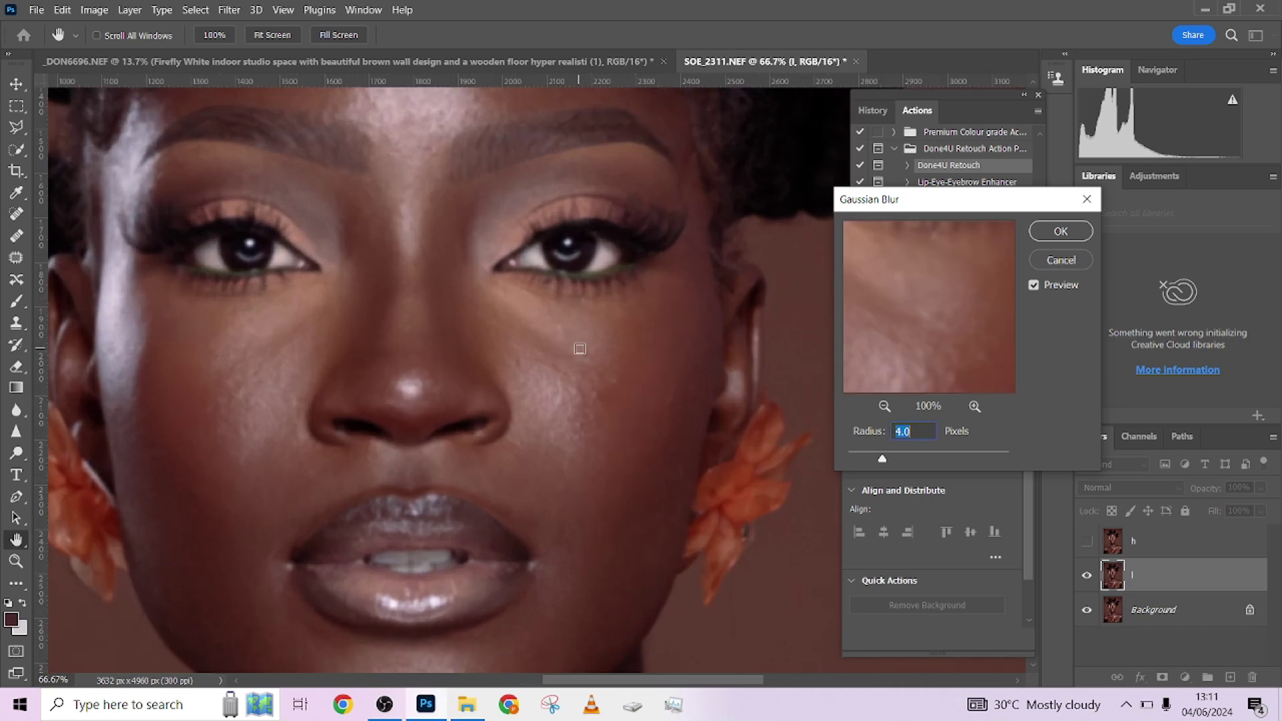
type("7")
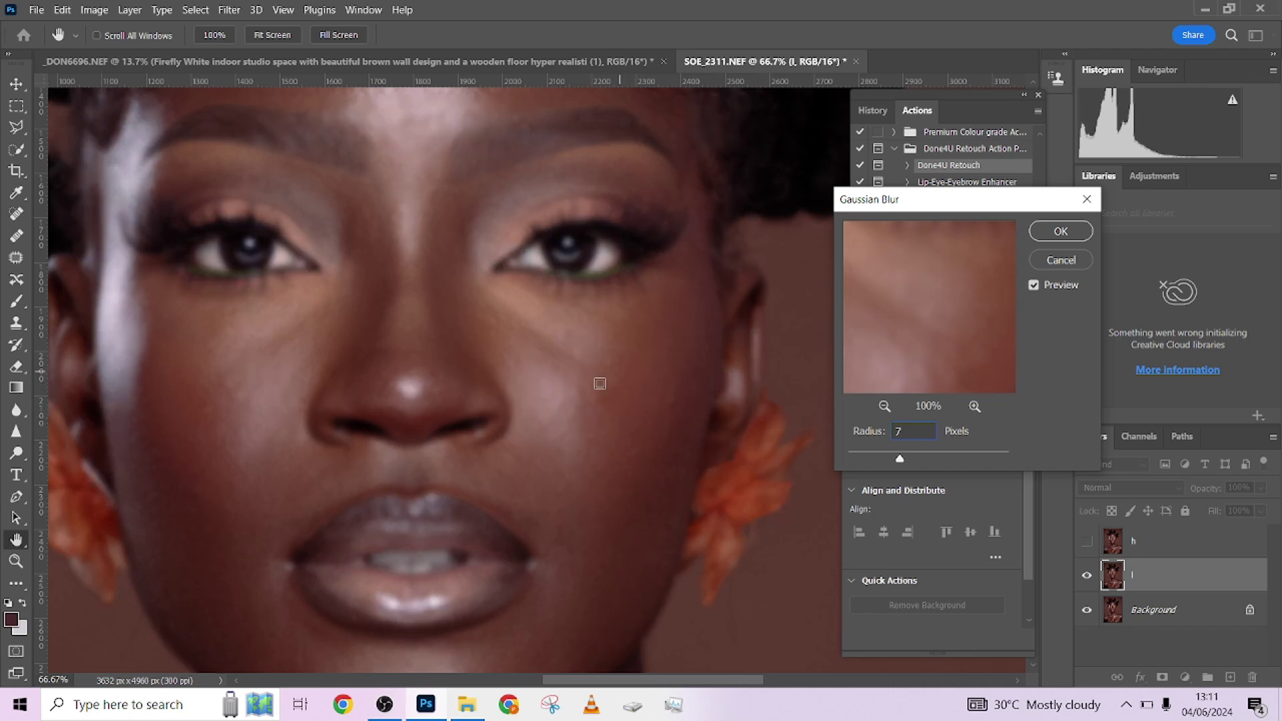
left_click_drag(559, 455, 460, 395)
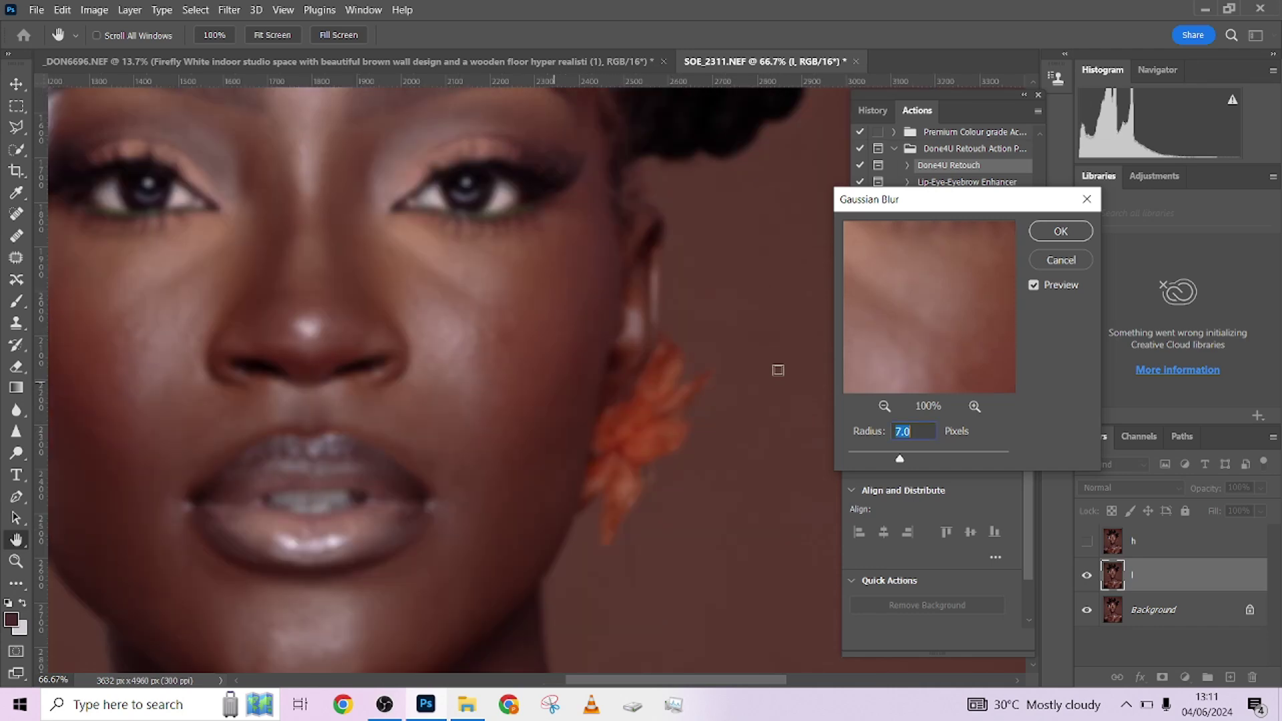
left_click(472, 541)
left_click(286, 542)
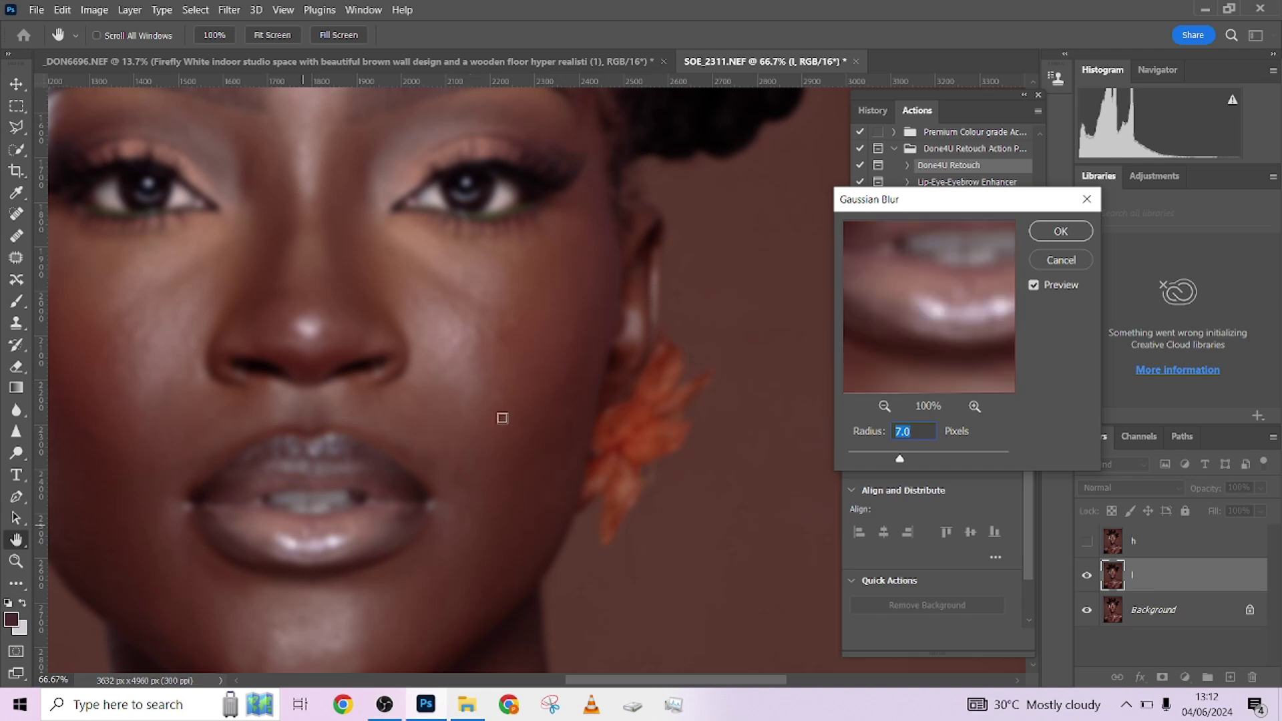
left_click(1044, 232)
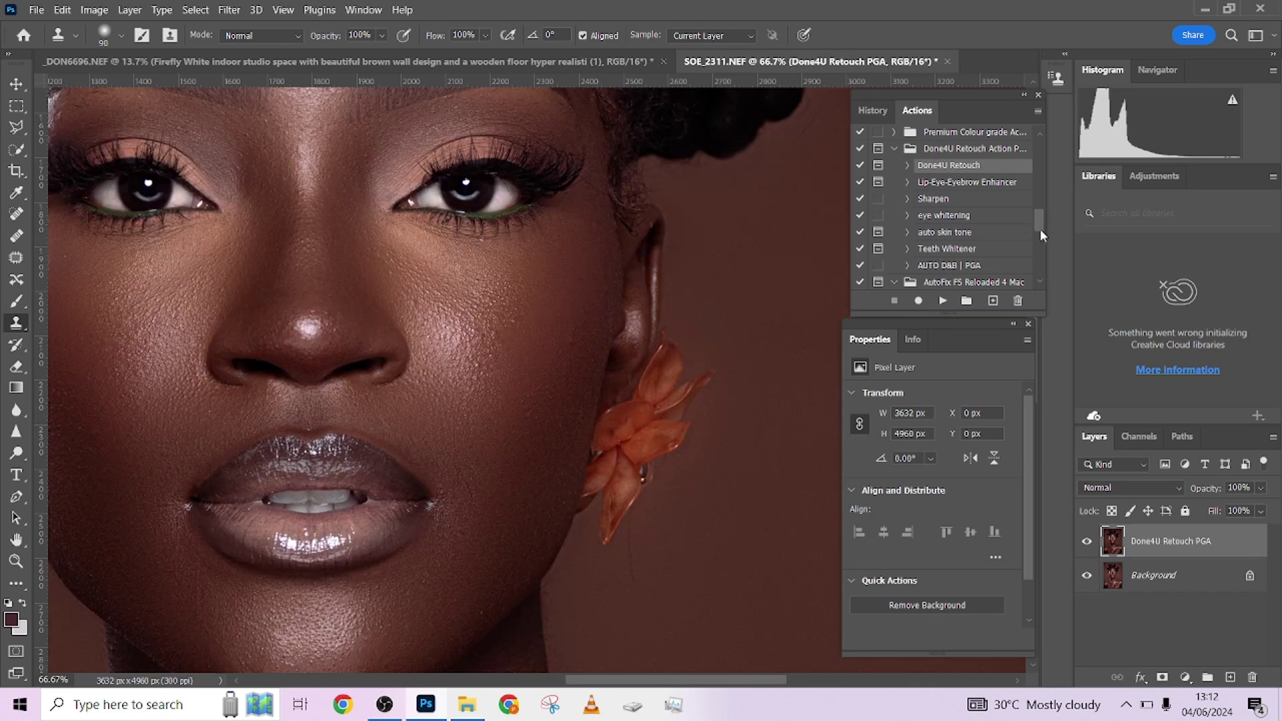
Step: Compare the face with the Done4U Retouch PGA layer hidden and shown
scroll(667, 304, "down", 6)
left_click_drag(655, 343, 653, 379)
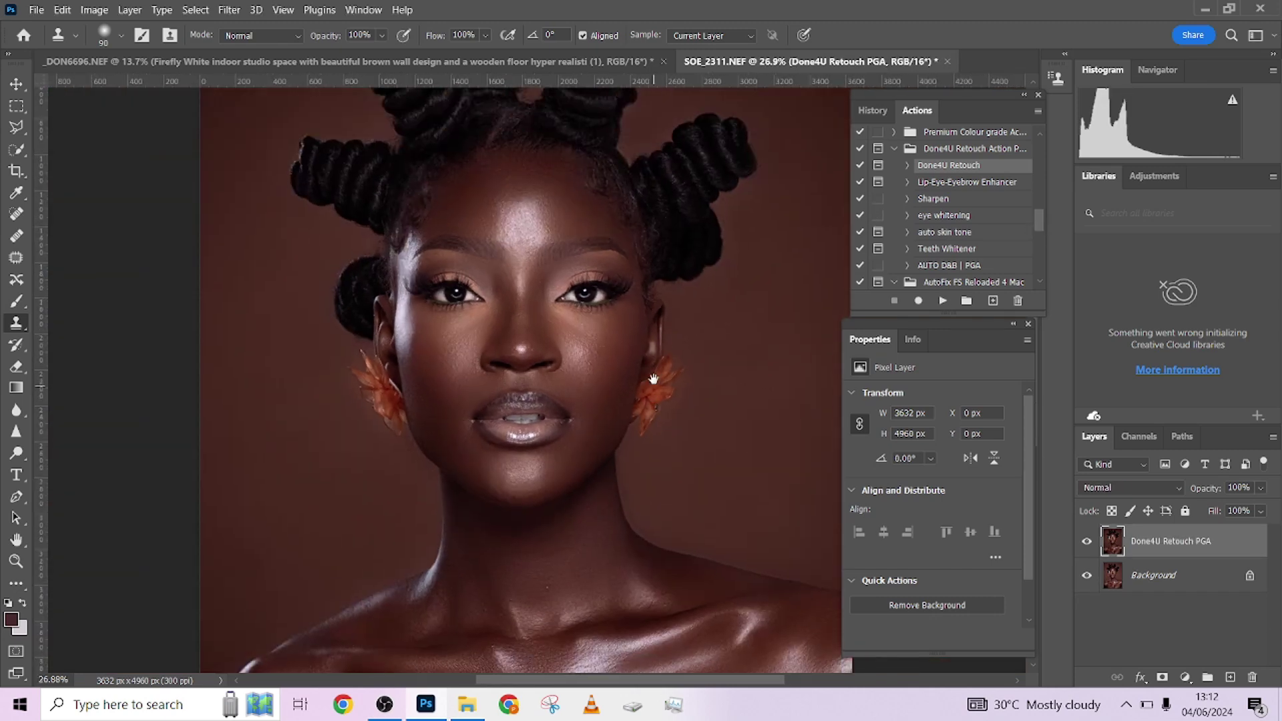
left_click(1087, 543)
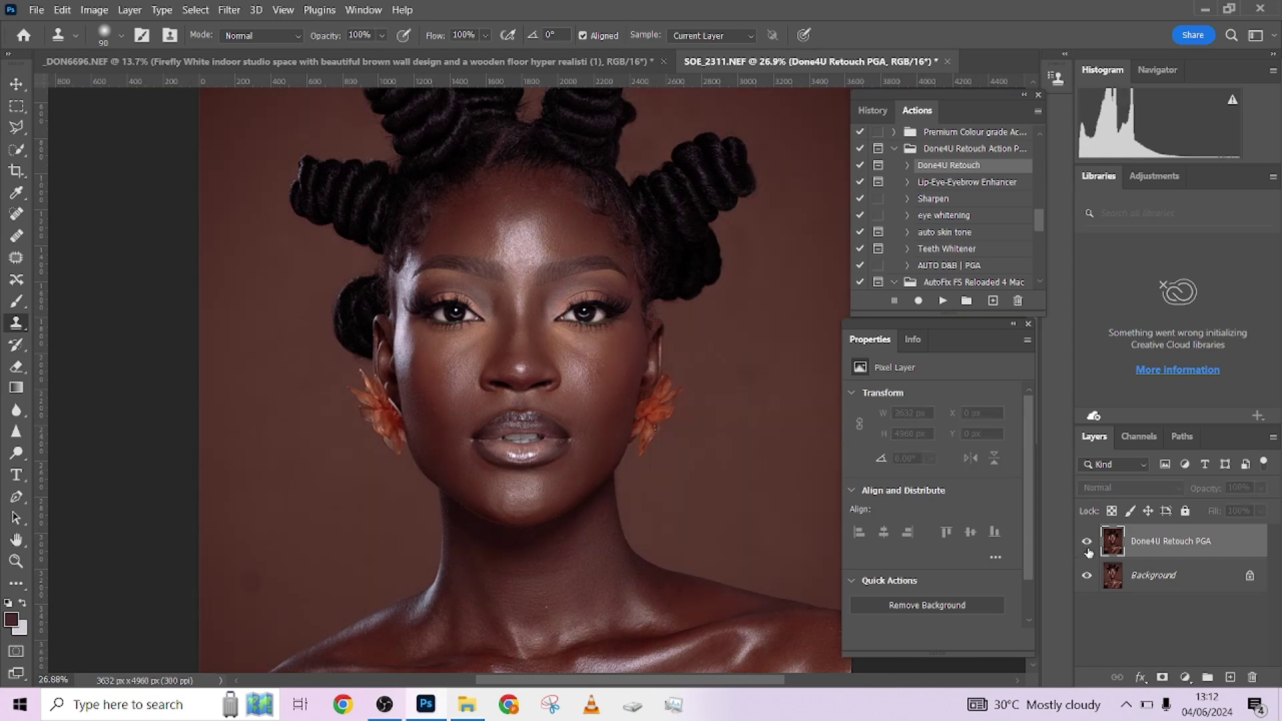
left_click(1087, 544)
left_click(1087, 544)
left_click(1087, 544)
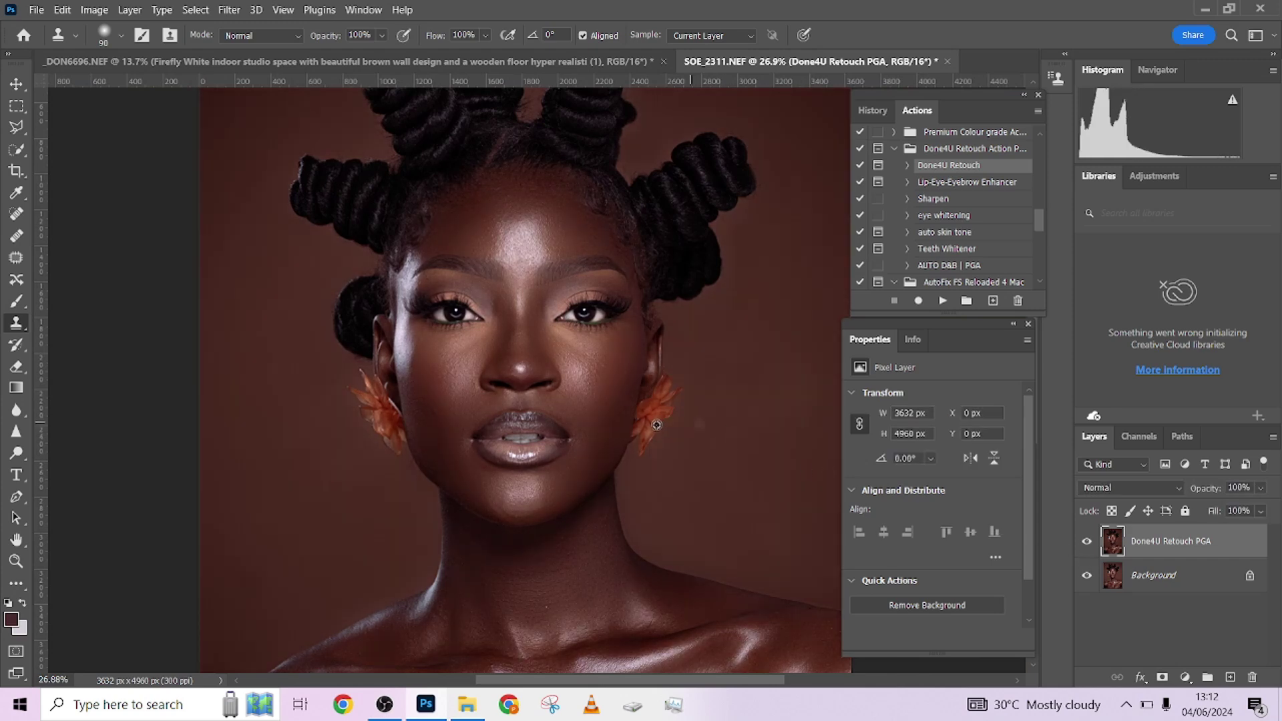
Step: Compare the whole portrait with the retouch layer hidden and shown, and examine the skin on the neck and chest
scroll(656, 424, "down", 5)
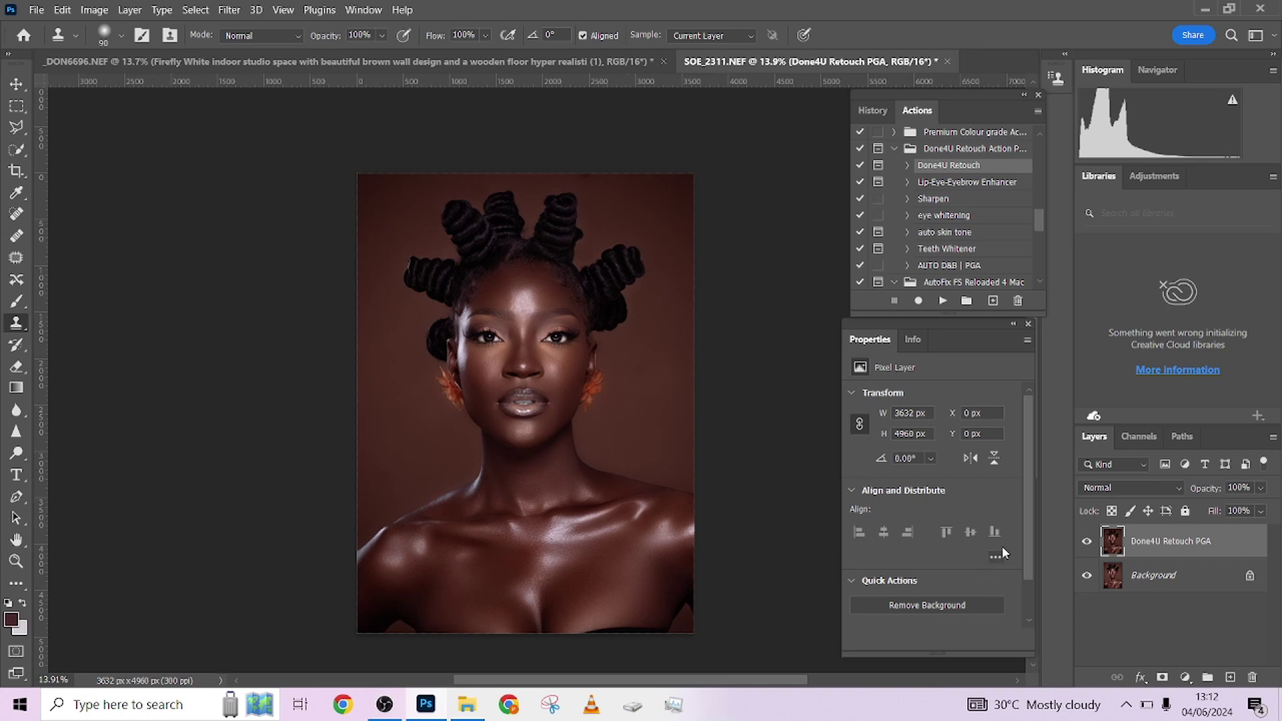
left_click(1088, 543)
left_click(1088, 544)
left_click(1088, 544)
left_click(1088, 544)
scroll(652, 557, "up", 3)
scroll(652, 557, "up", 4)
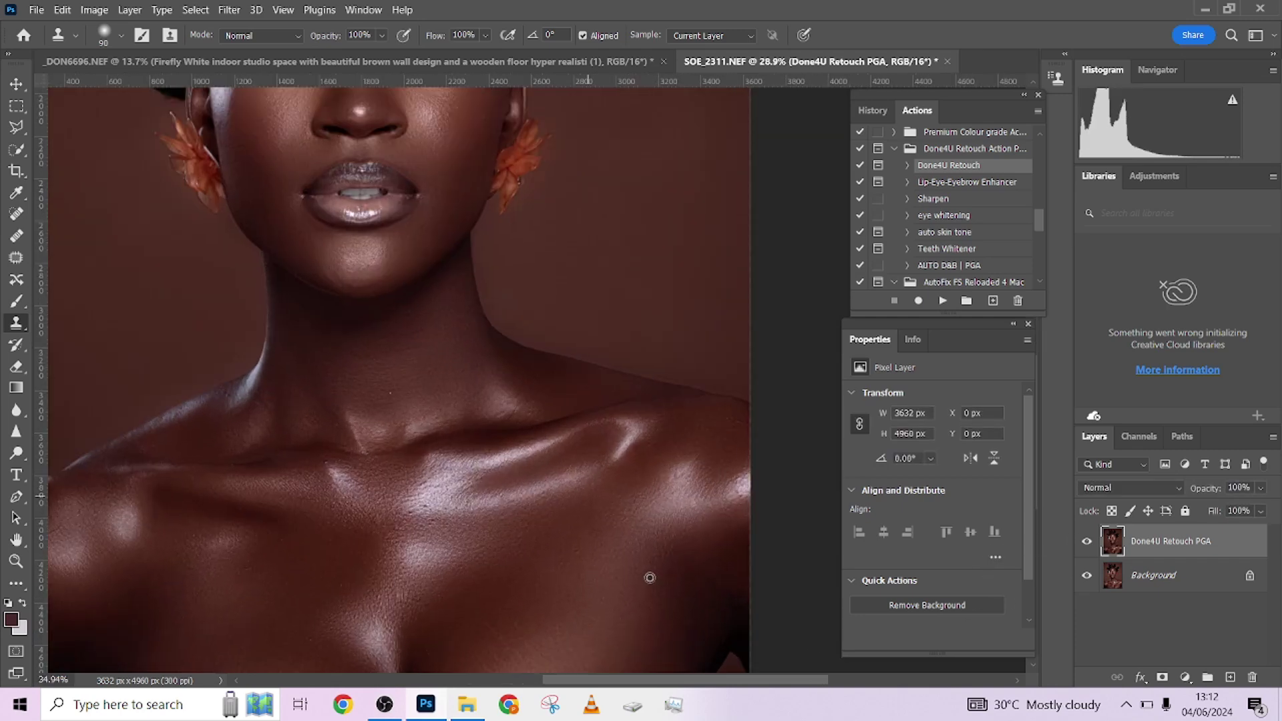
left_click_drag(595, 591, 624, 492)
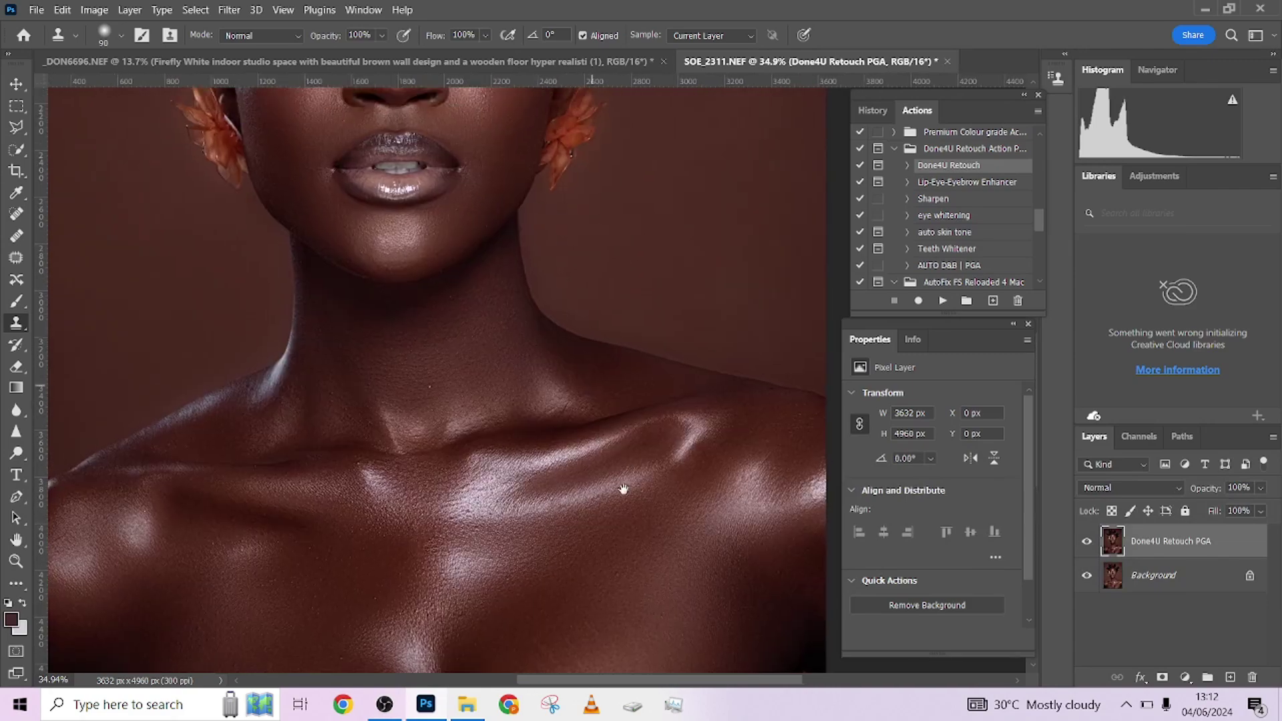
scroll(635, 581, "down", 4)
scroll(534, 319, "down", 1)
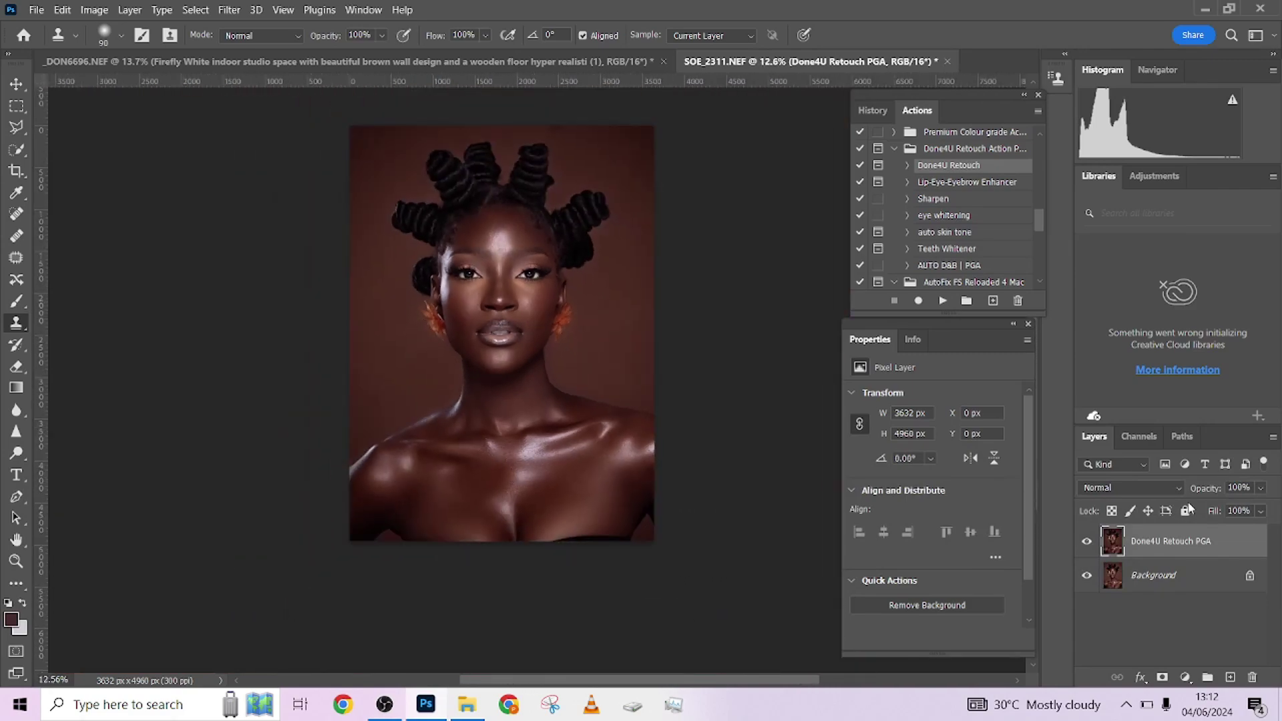
Step: Flatten the retouch layer and the Background into a single layer and check the face
right_click(1188, 571)
left_click(1170, 527)
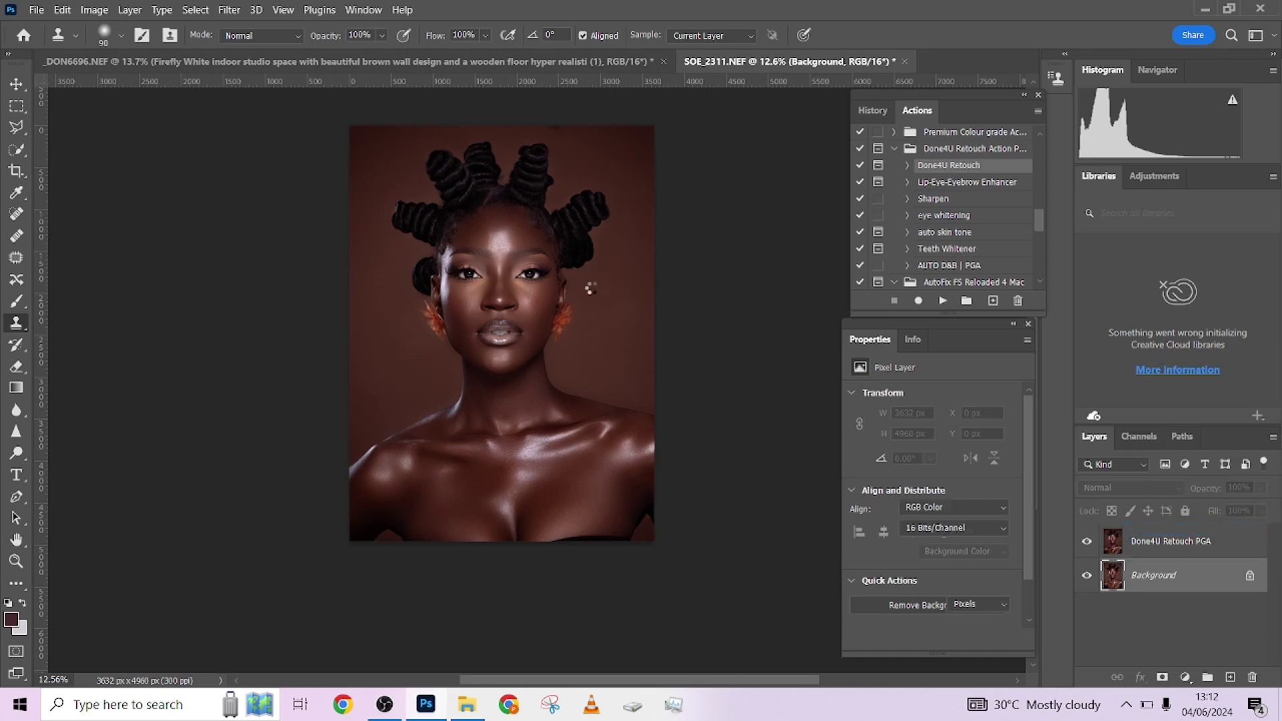
scroll(518, 241, "up", 5)
scroll(444, 336, "down", 1)
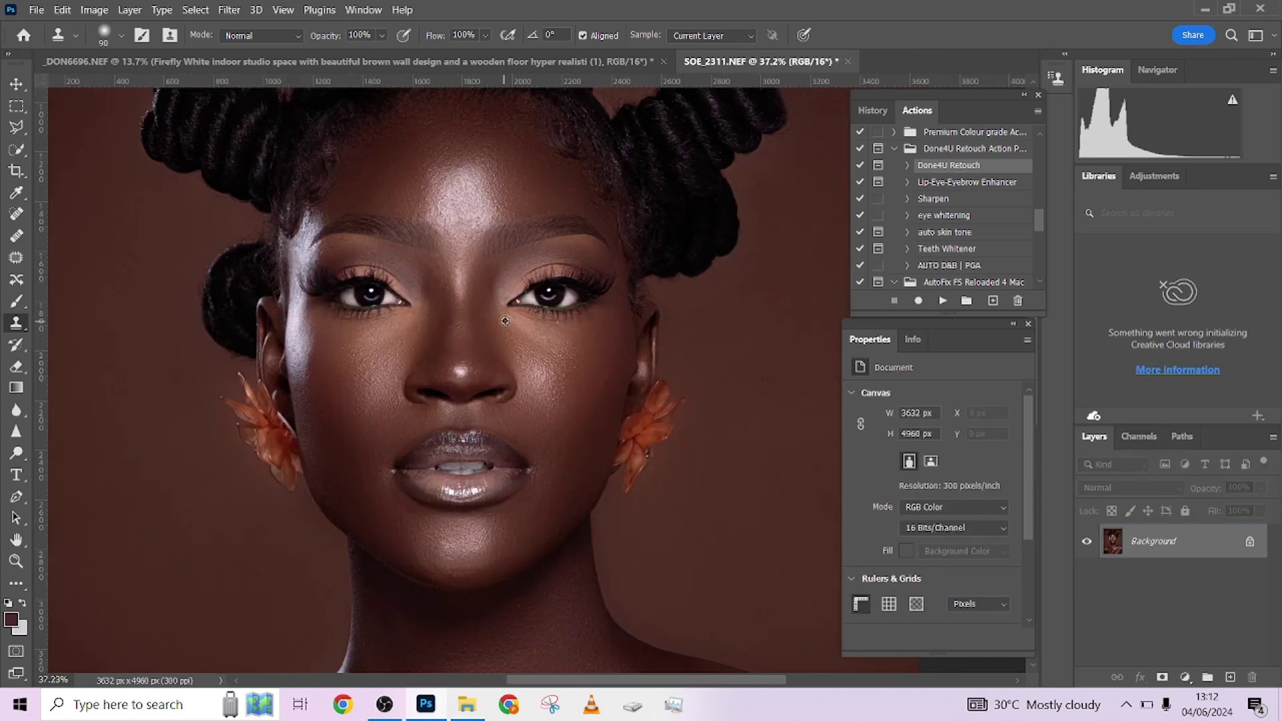
scroll(507, 314, "down", 4)
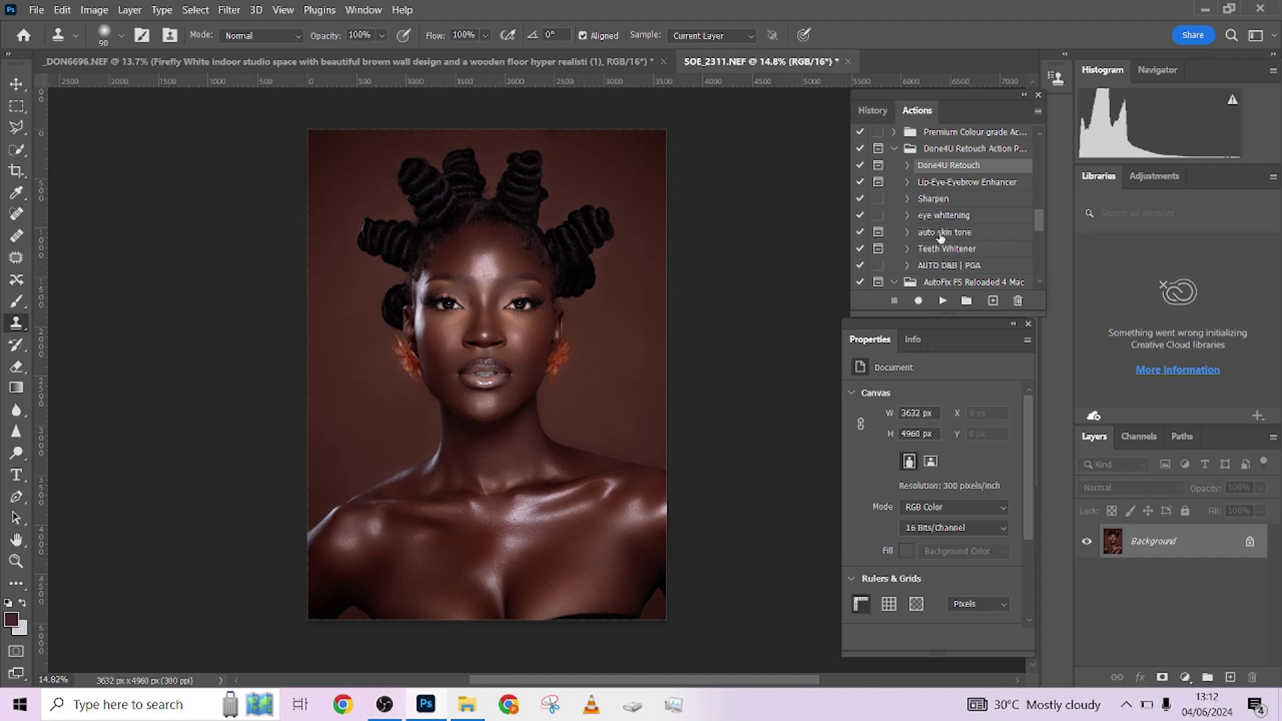
Step: Run the auto skin tone action and open its gradient map's gradient for editing
left_click(942, 234)
left_click(942, 300)
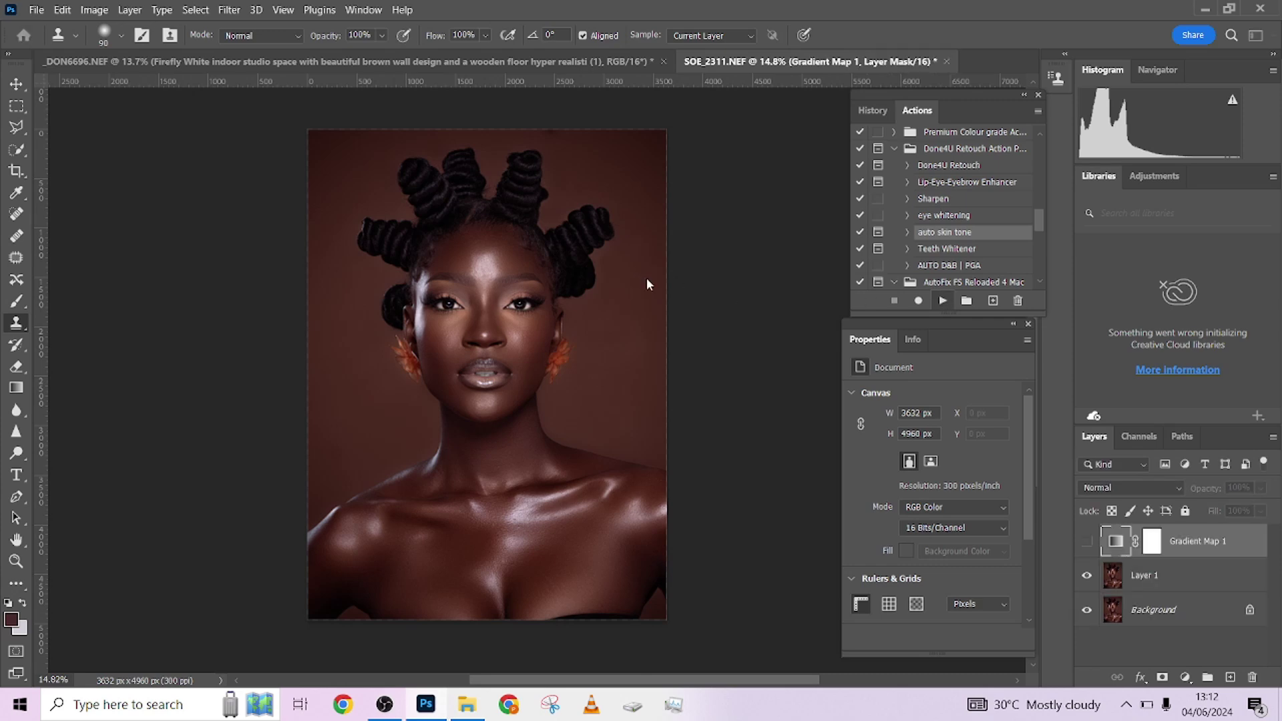
left_click(1072, 263)
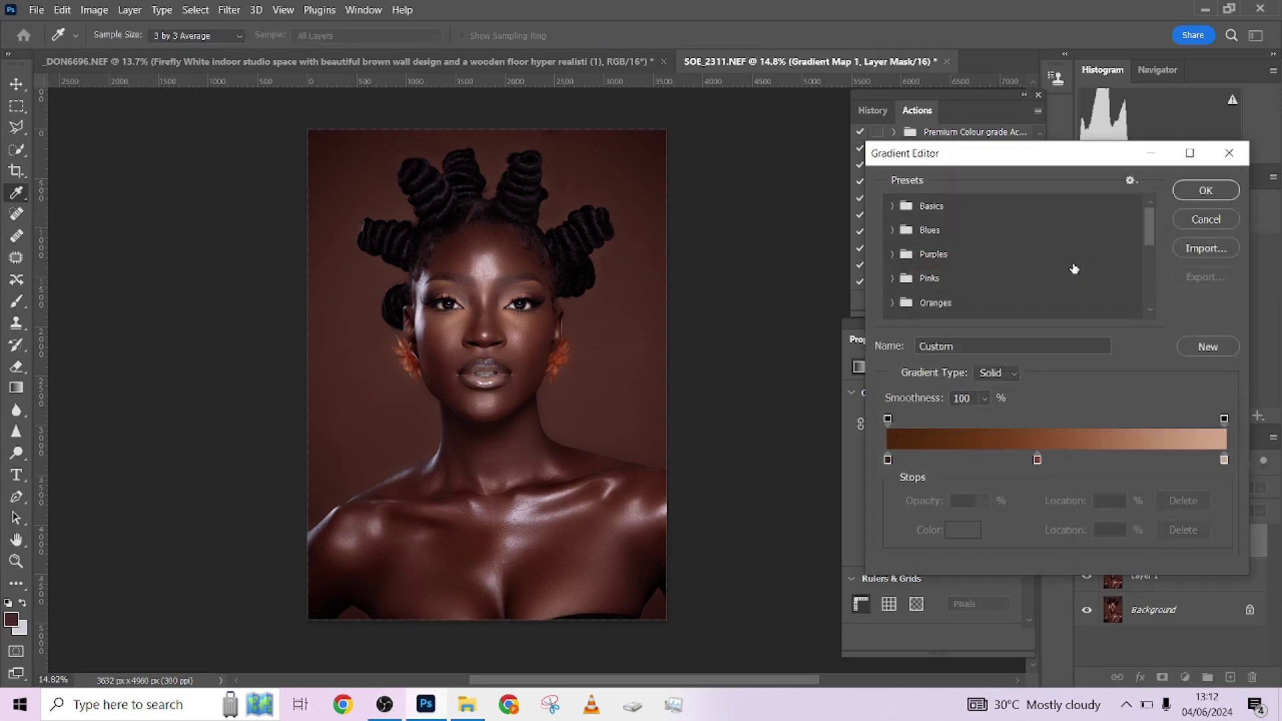
Step: Recolour the gradient stops with sampled skin tones: light end #a77d69 from under the eye, dark end #371b14 from the shoulder edge, middle #6d4a3f from the chest
double_click(1224, 458)
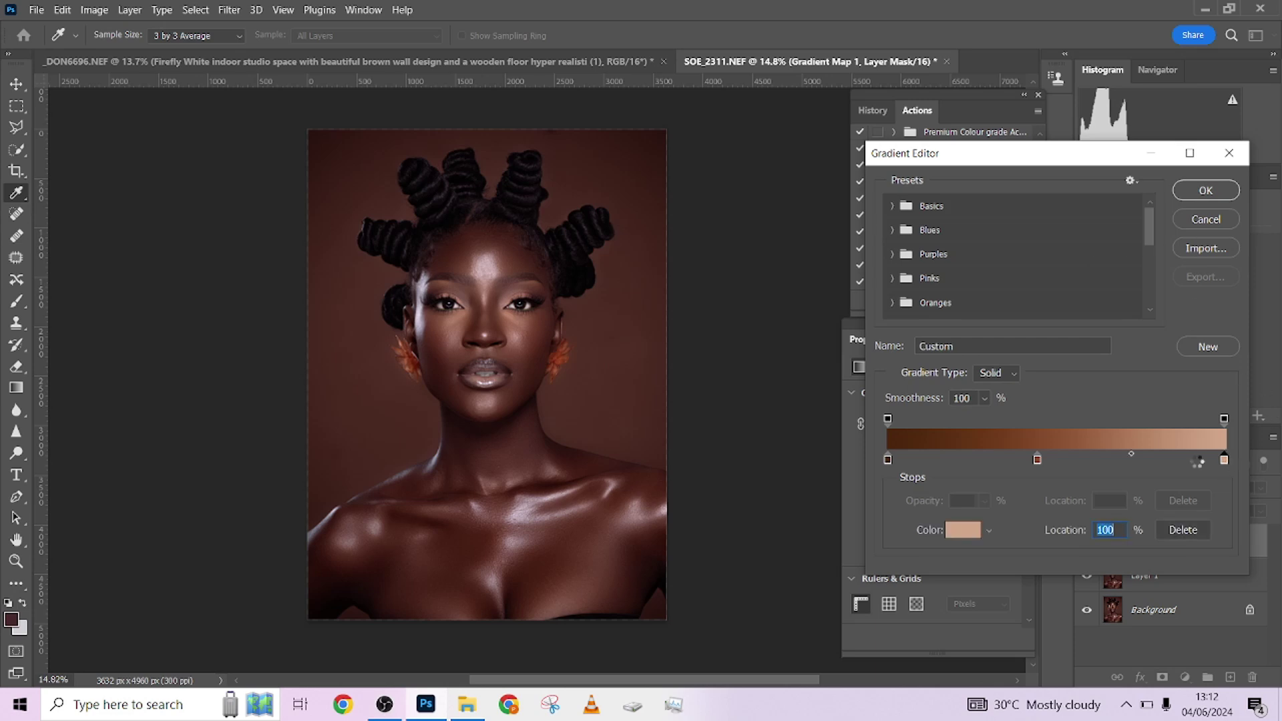
left_click(518, 316)
left_click(1218, 207)
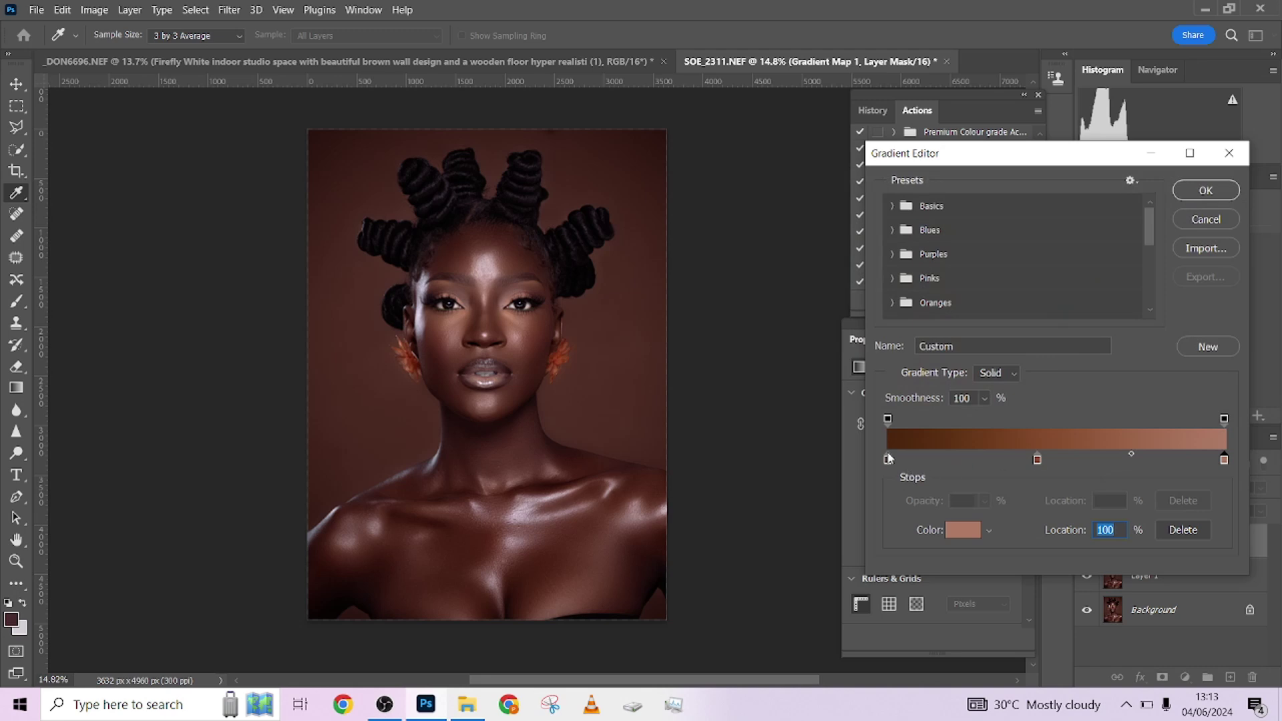
double_click(888, 460)
left_click(587, 457)
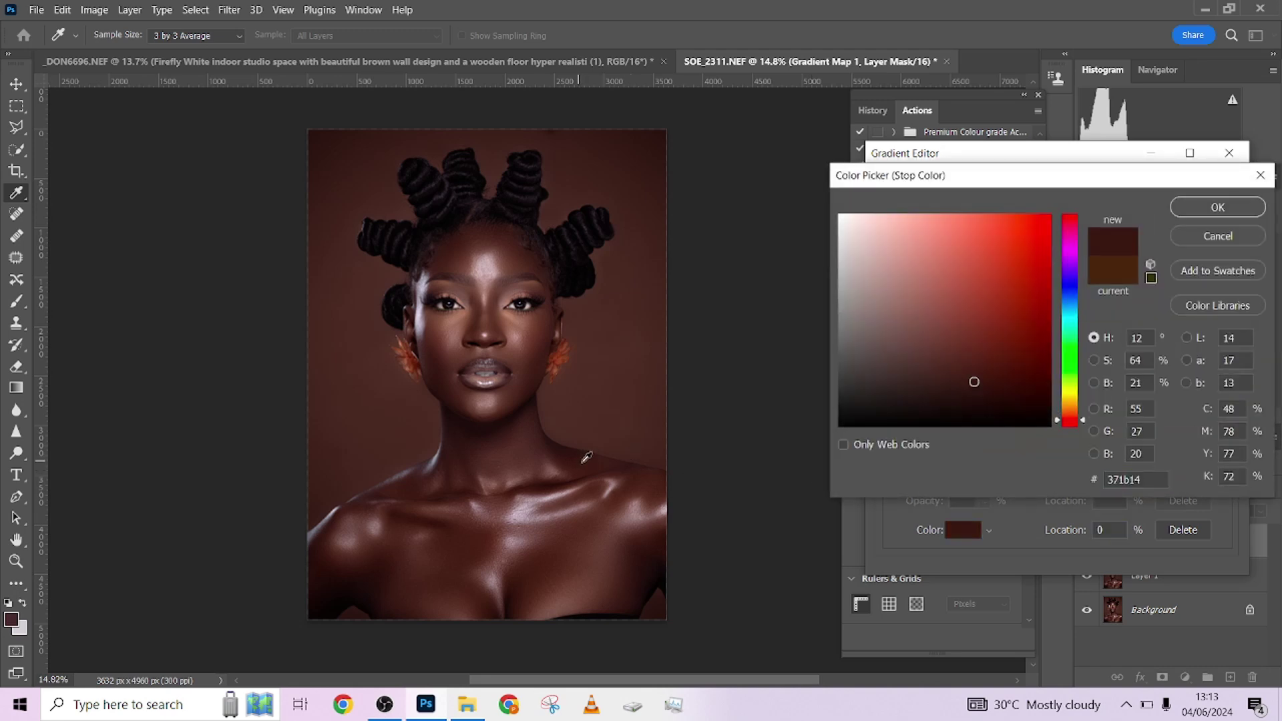
left_click(1216, 209)
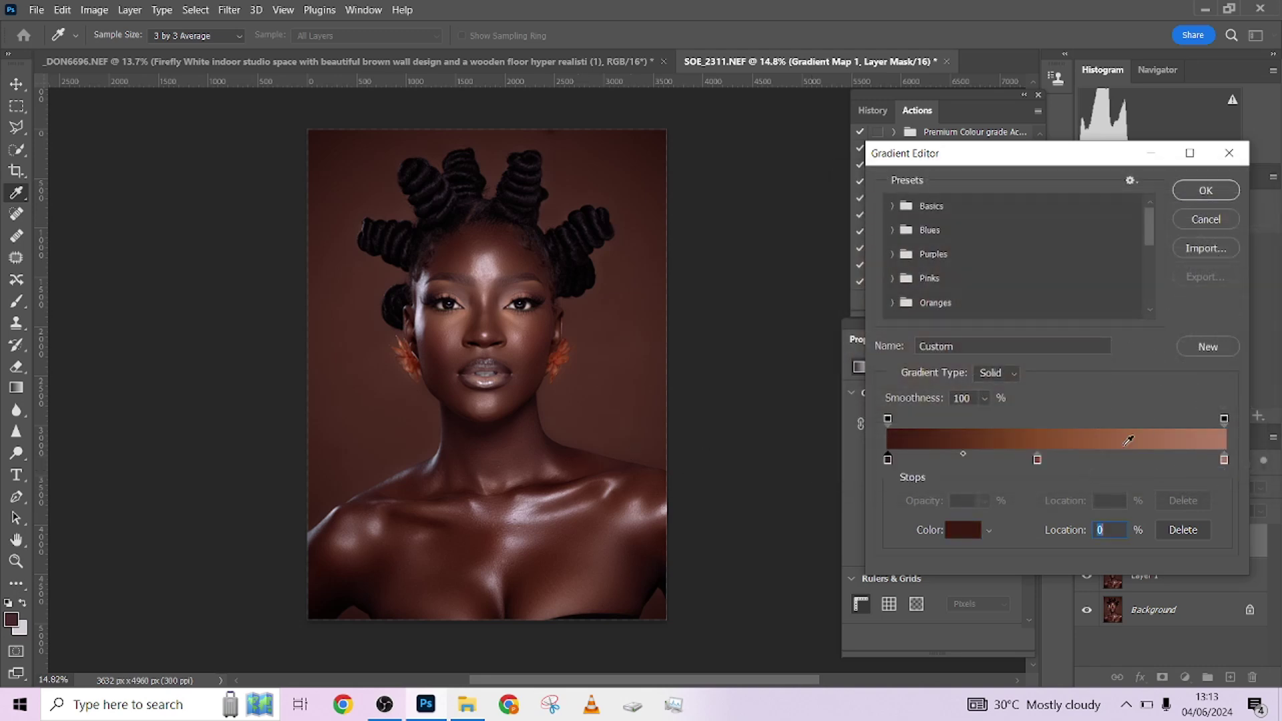
double_click(1037, 459)
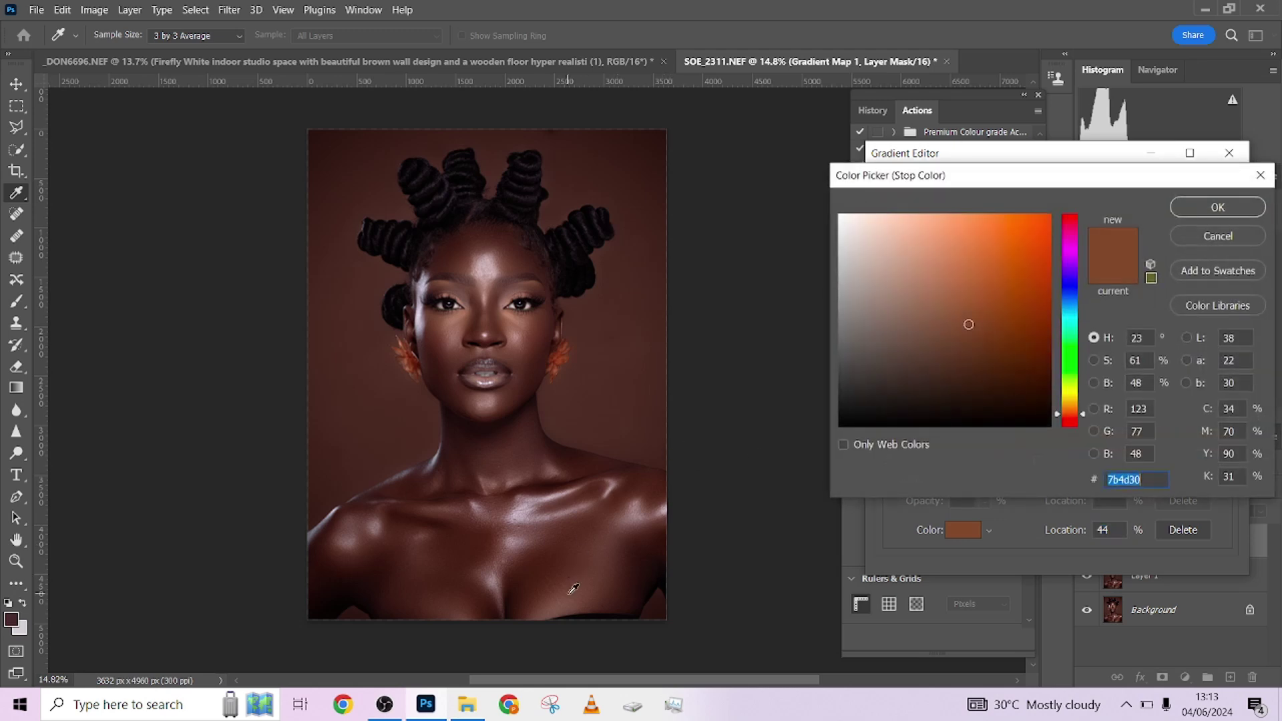
left_click(574, 586)
left_click(1208, 209)
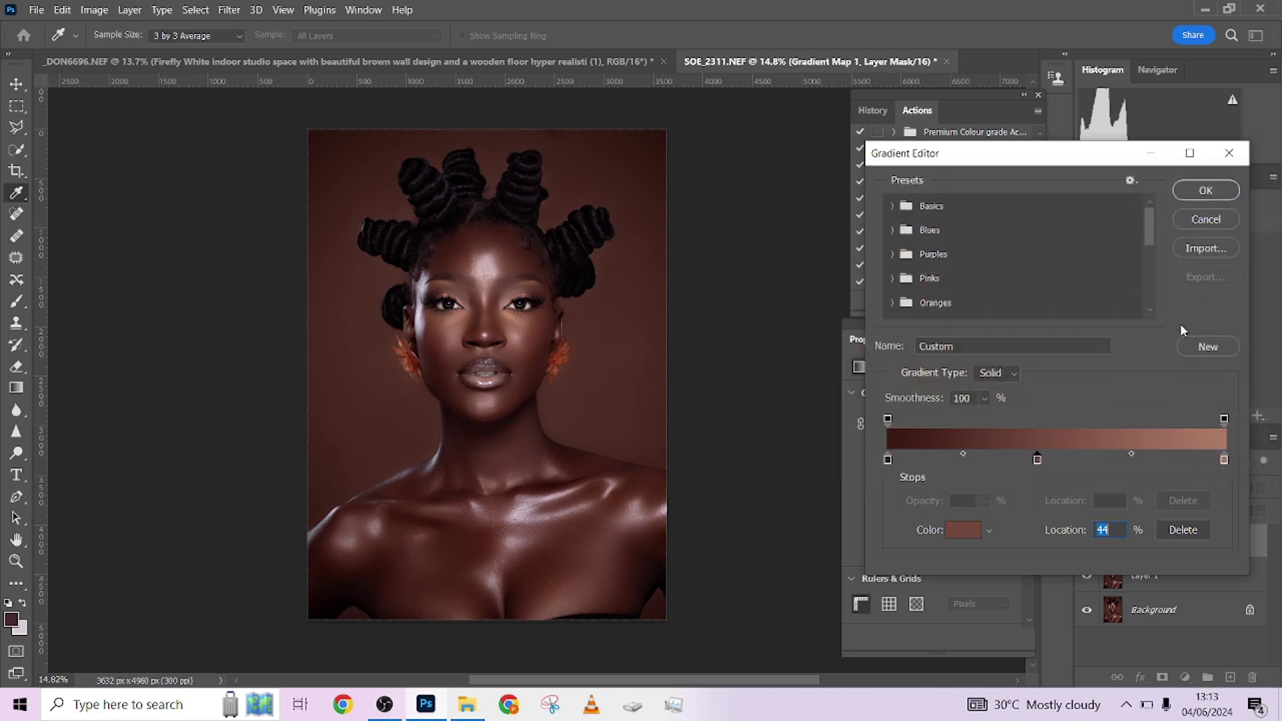
Step: Match stop locations to their colours' brightness values, placing the light stop at 65% and the dark stop at 21%
double_click(1224, 459)
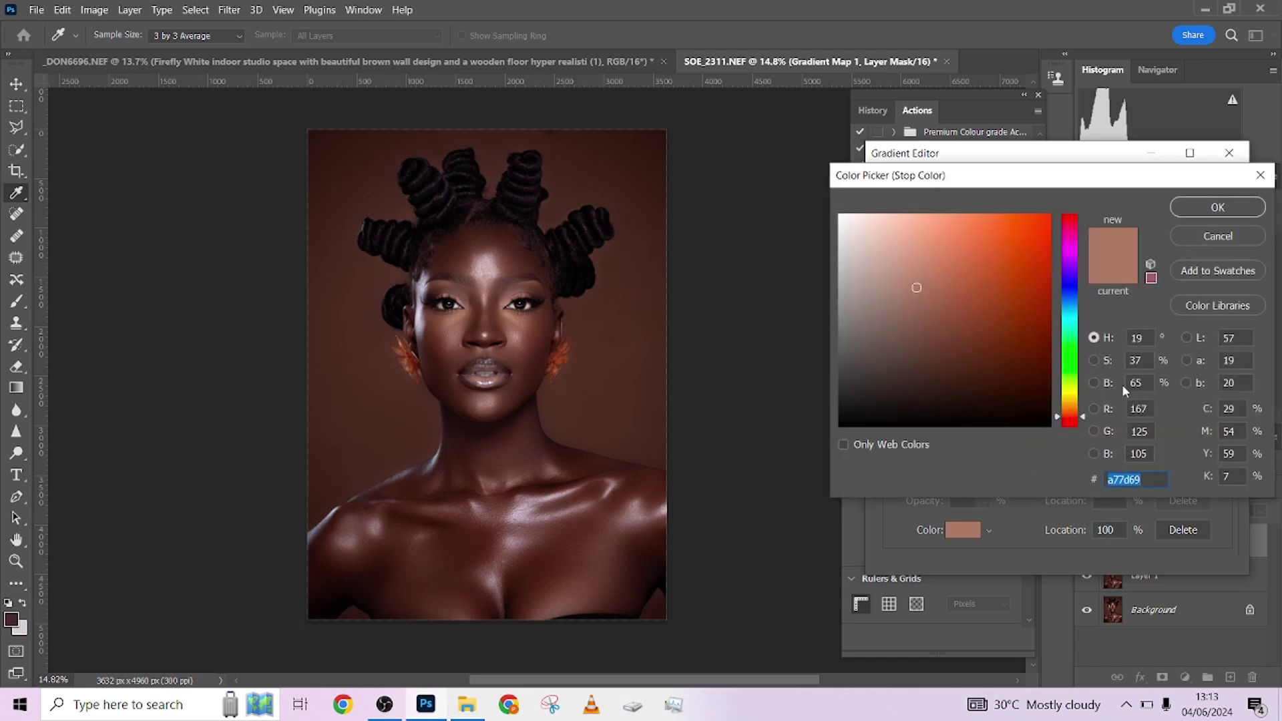
left_click(1219, 208)
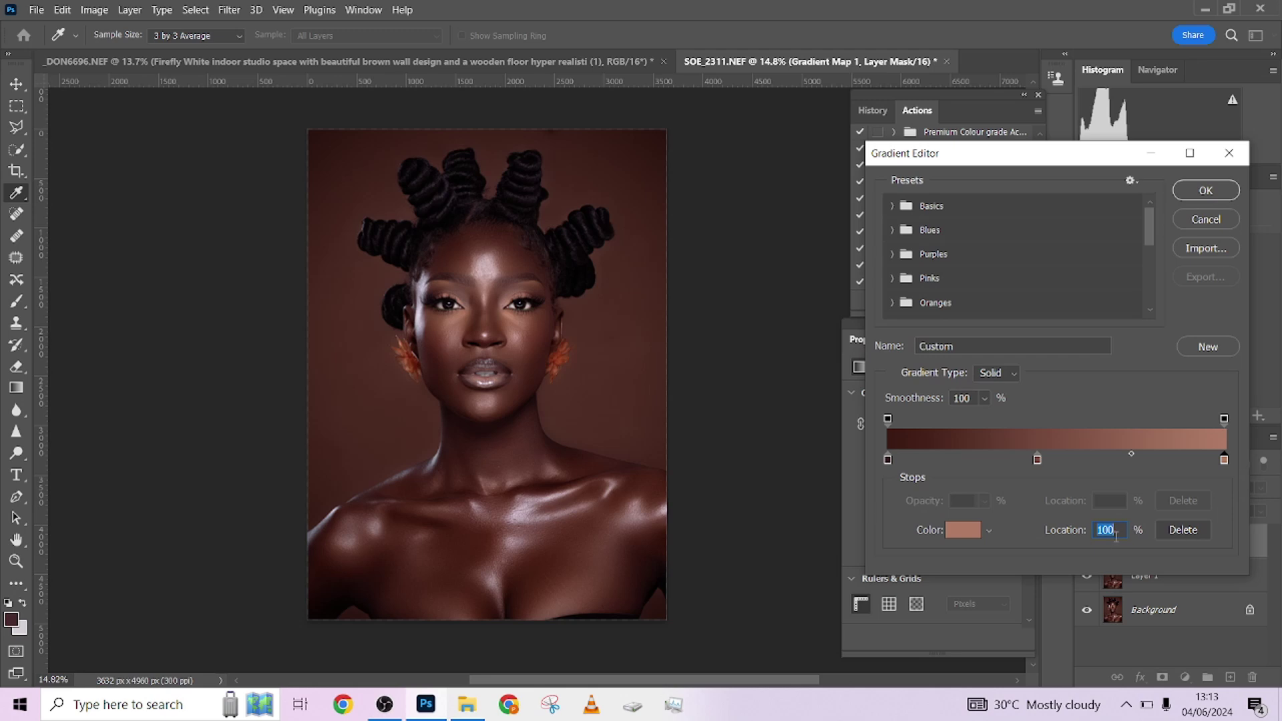
type("65")
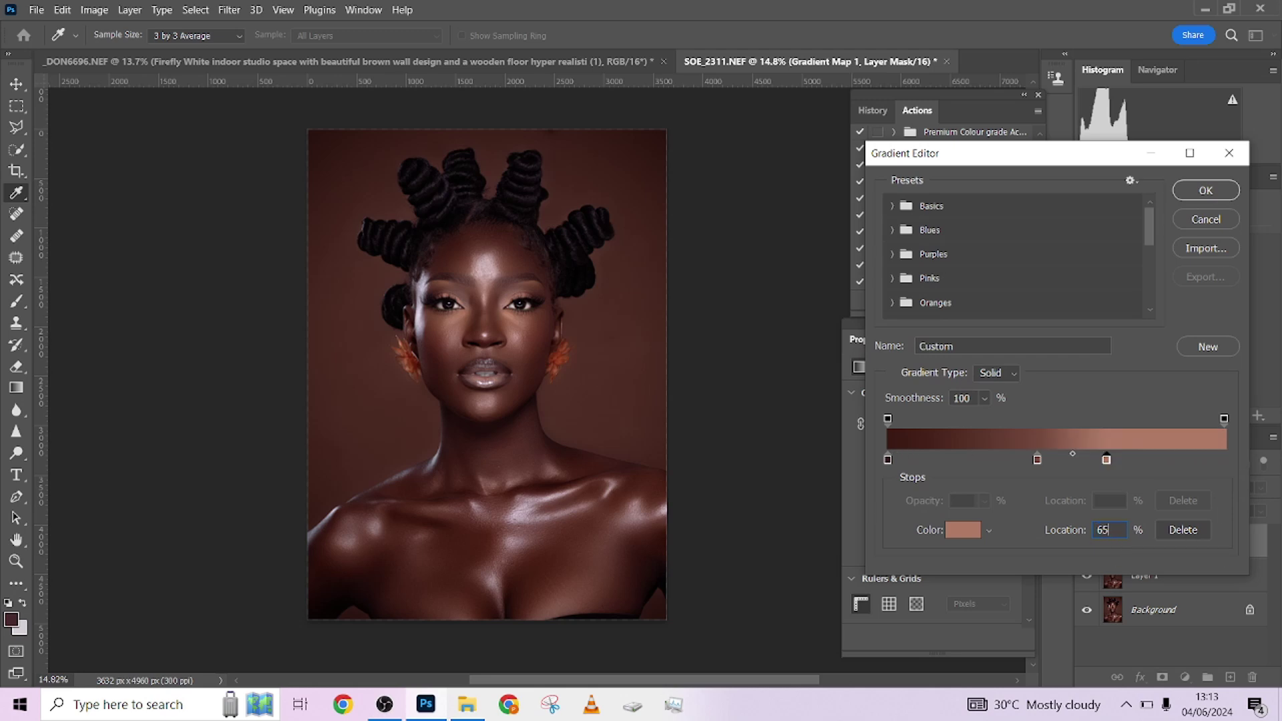
double_click(889, 459)
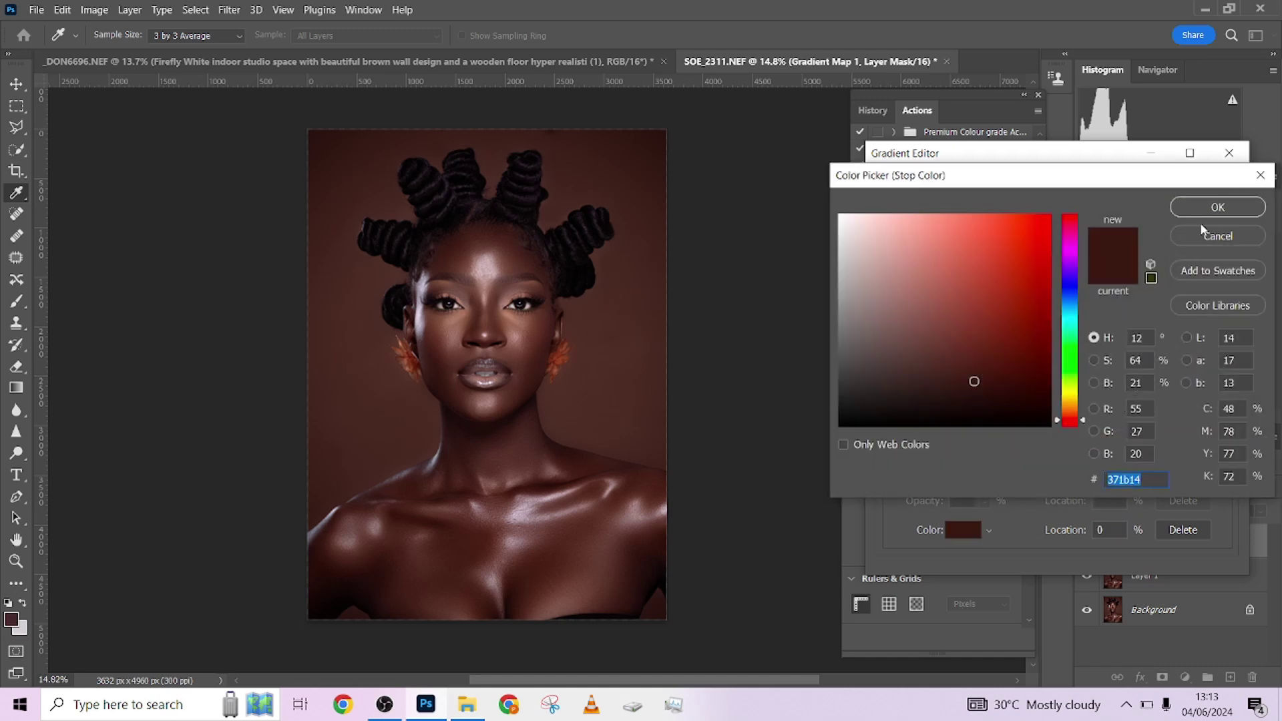
left_click(1203, 212)
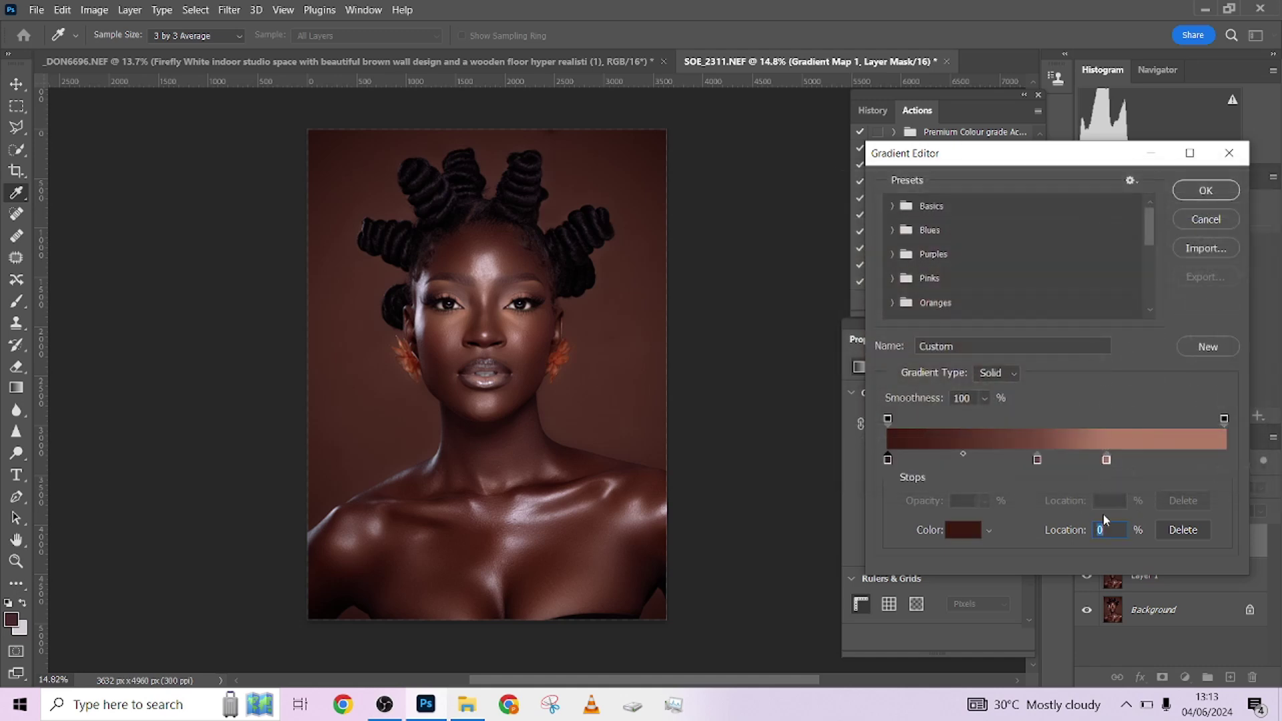
type("21")
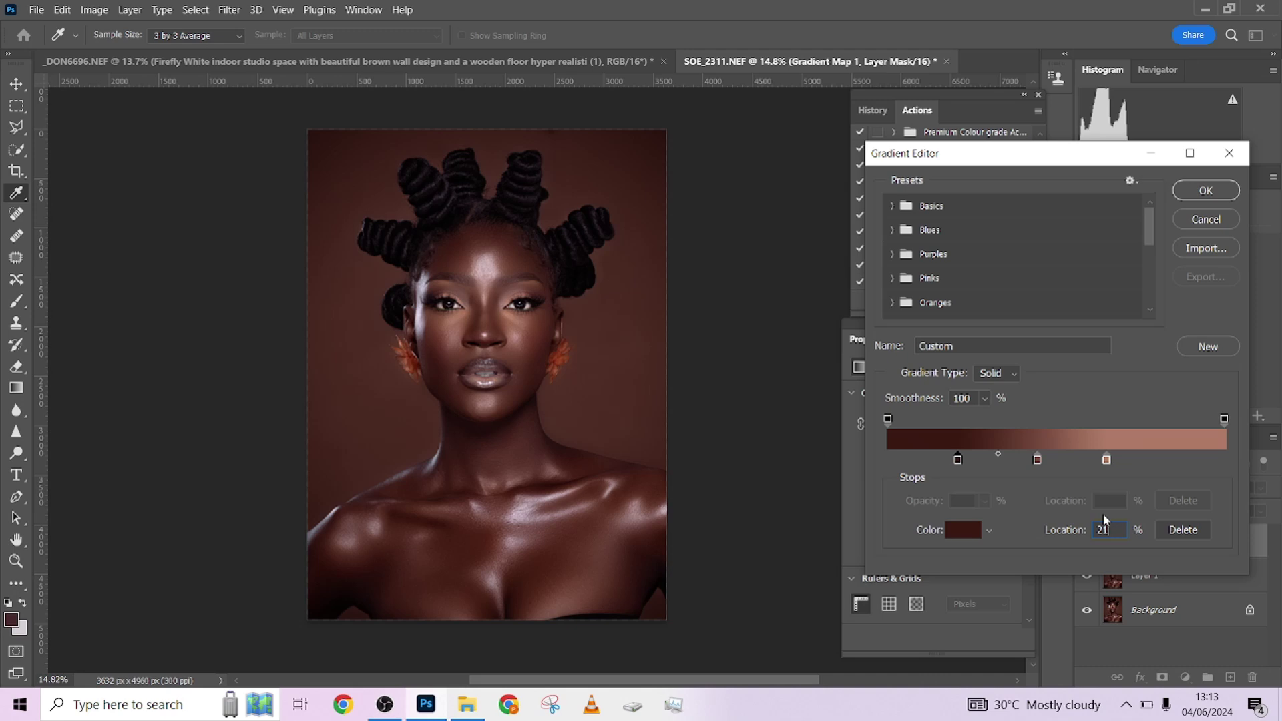
Step: Place the middle stop at 43% to match its brightness value, and accept the gradient and the gradient map
double_click(1037, 460)
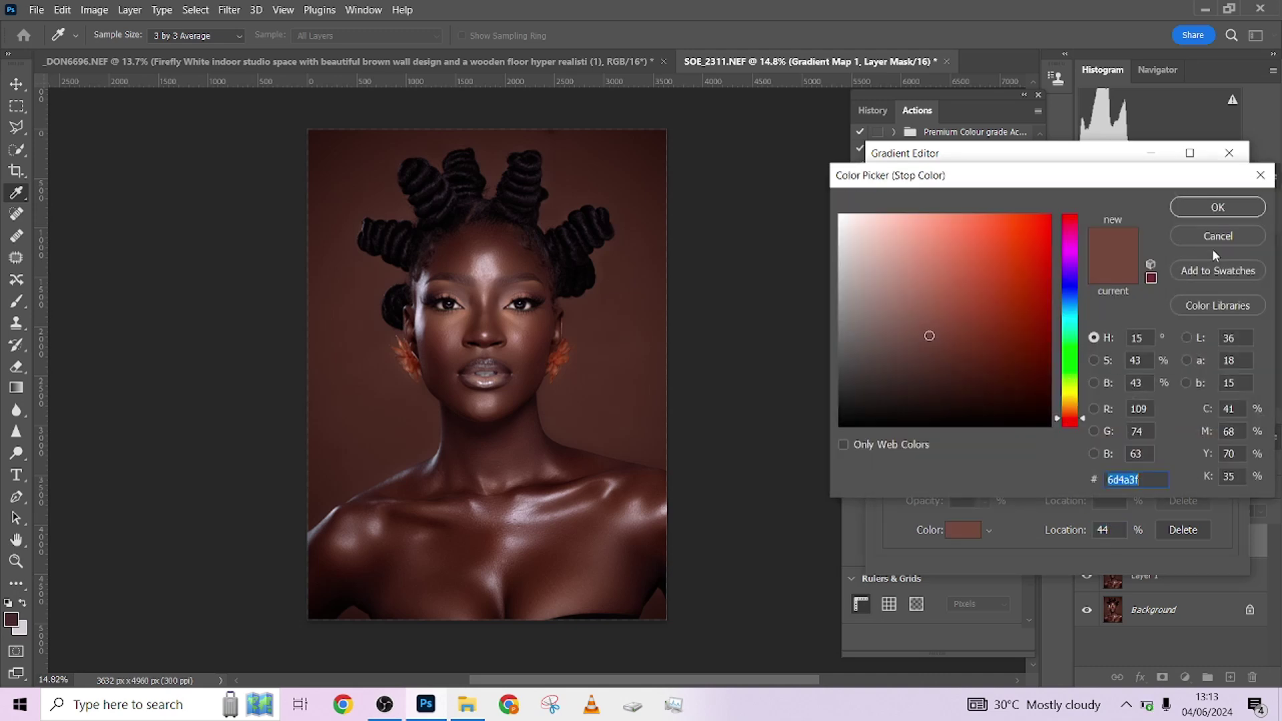
left_click(1202, 211)
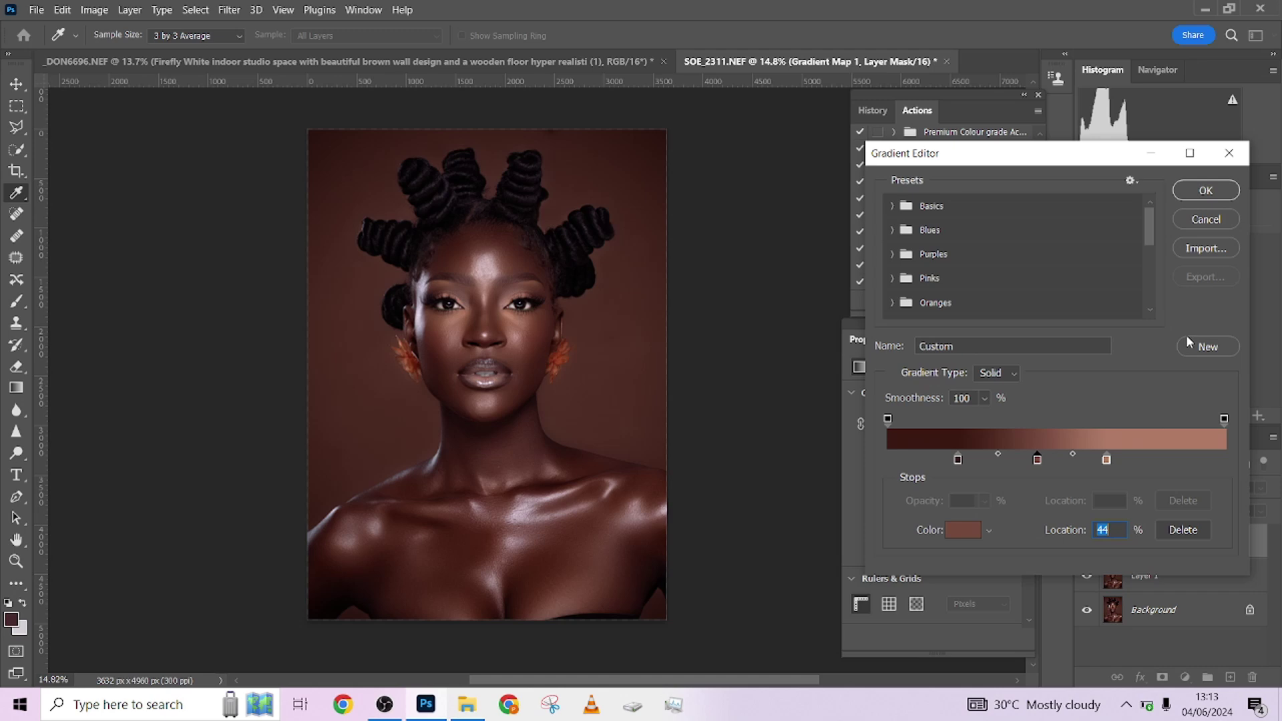
type("43")
left_click(1209, 191)
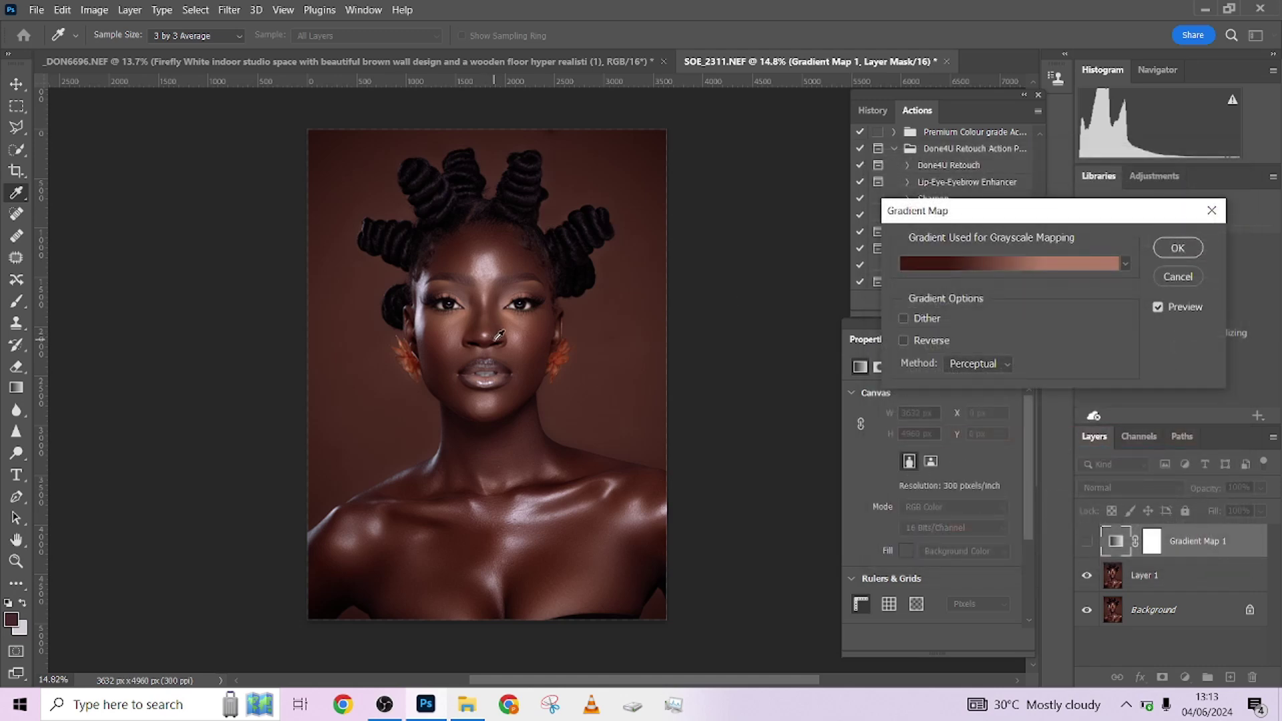
left_click(1176, 248)
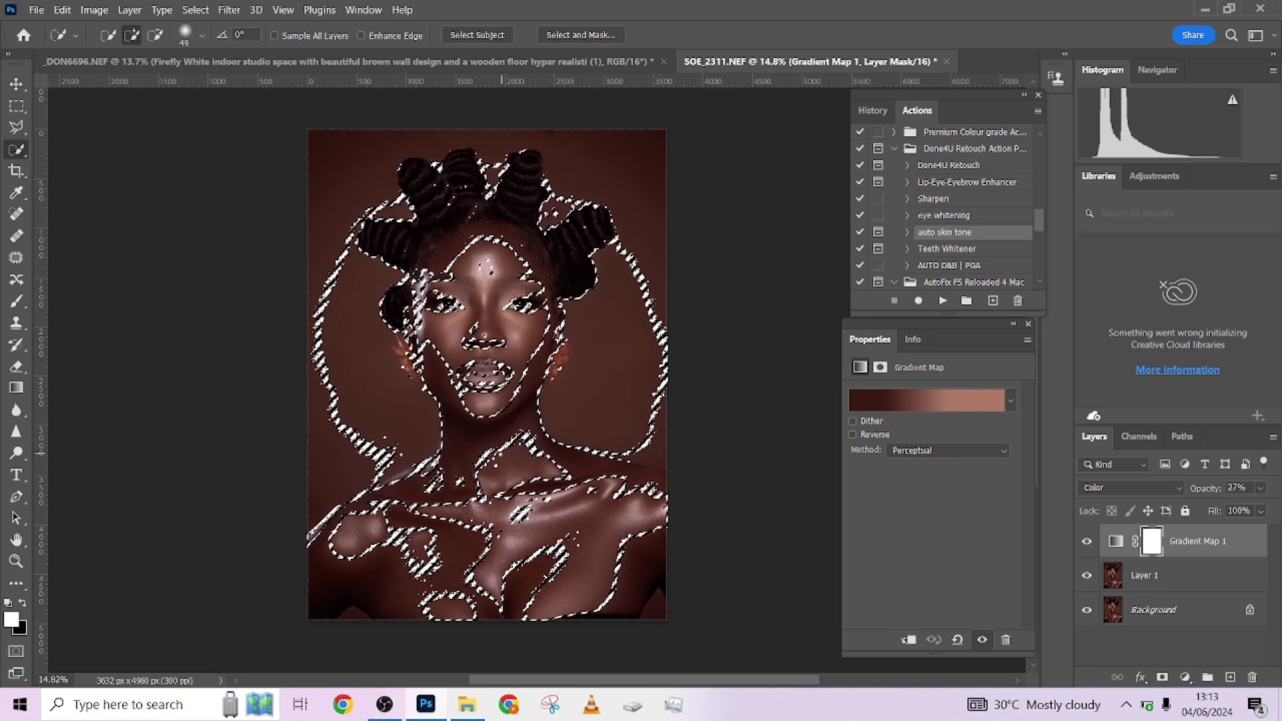
Step: Clear the current selection, hide the gradient map layer, and make Layer 1 active
key("ctrl+d")
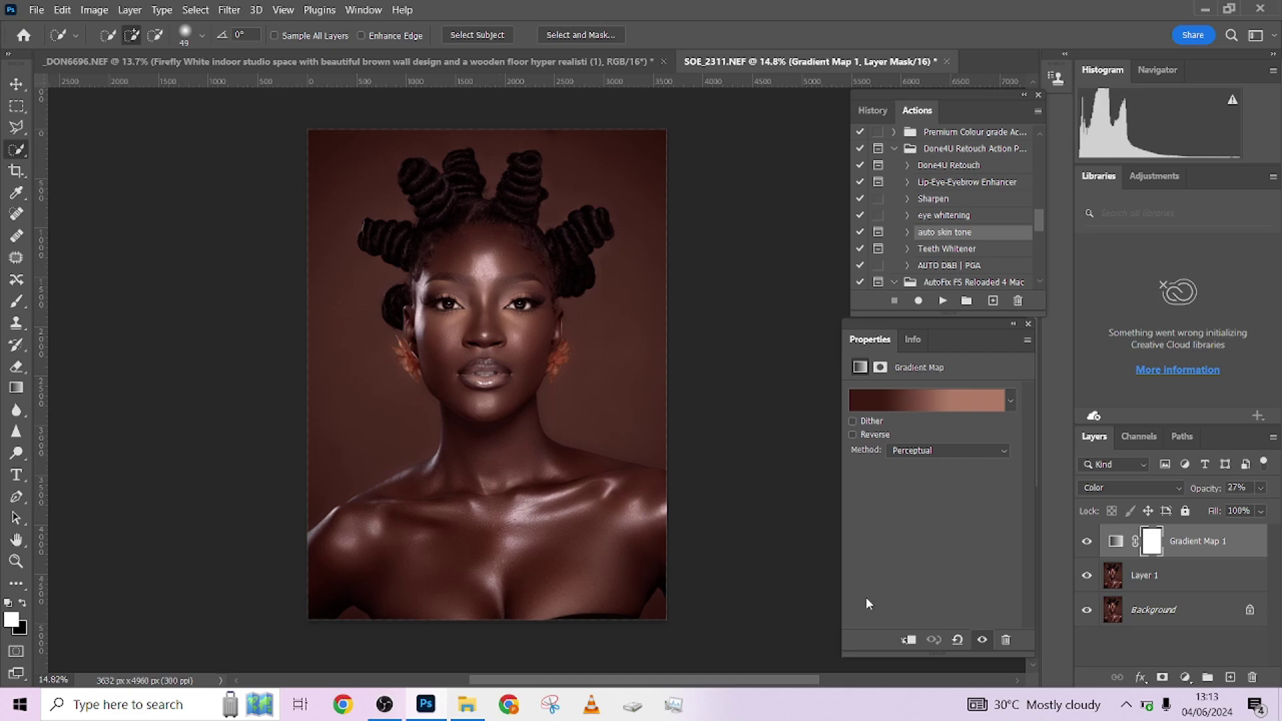
left_click(1087, 542)
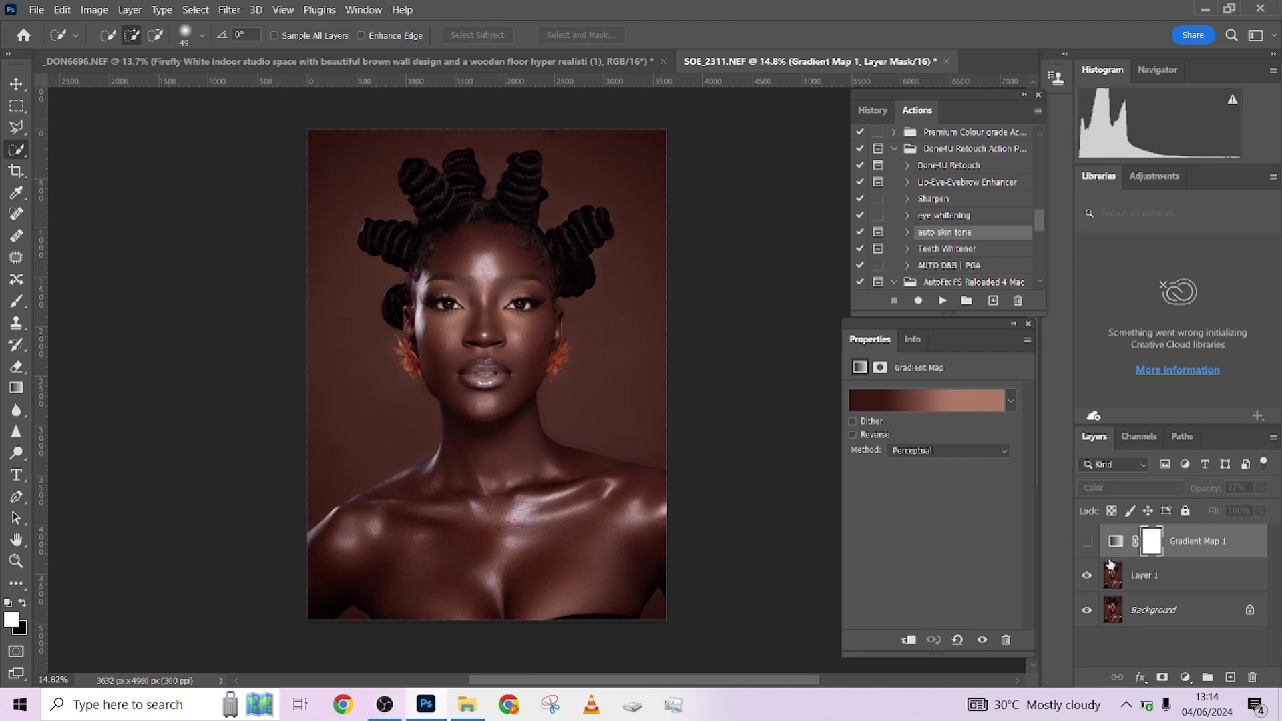
left_click(1188, 581)
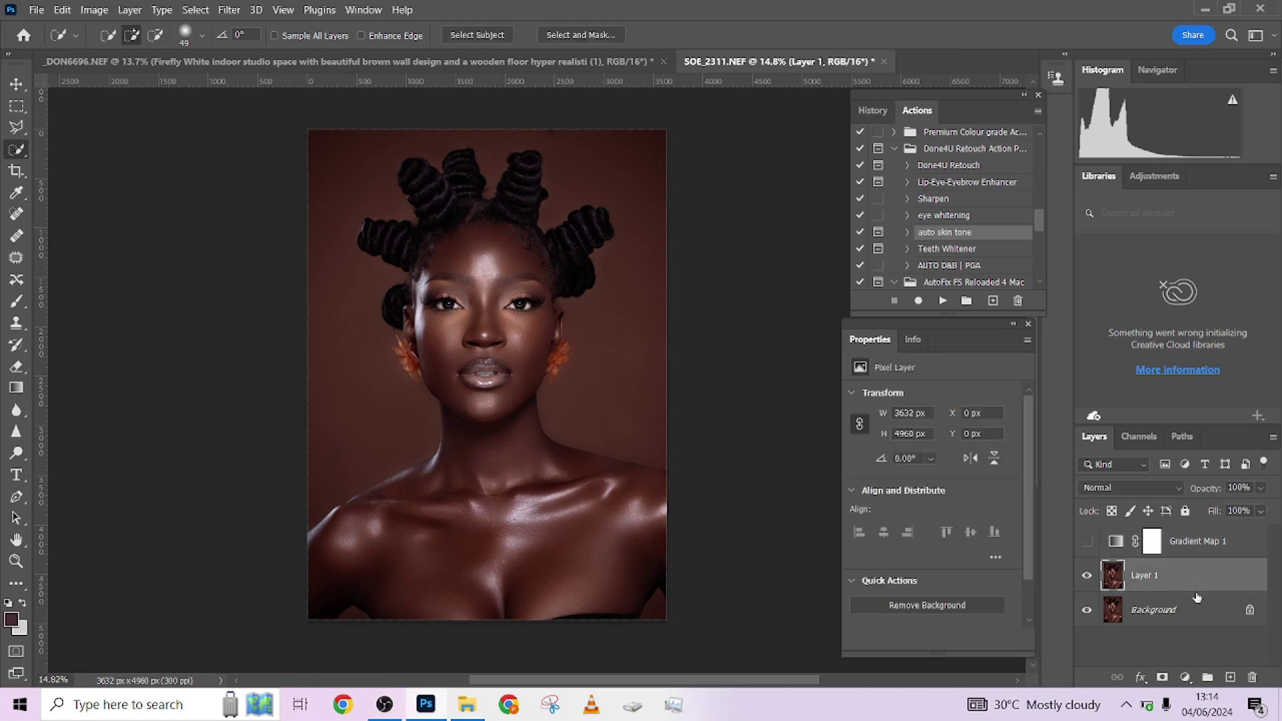
left_click(1088, 577)
Step: Select the subject on Layer 1, copy it to a new layer, and delete Layer 1
left_click(471, 40)
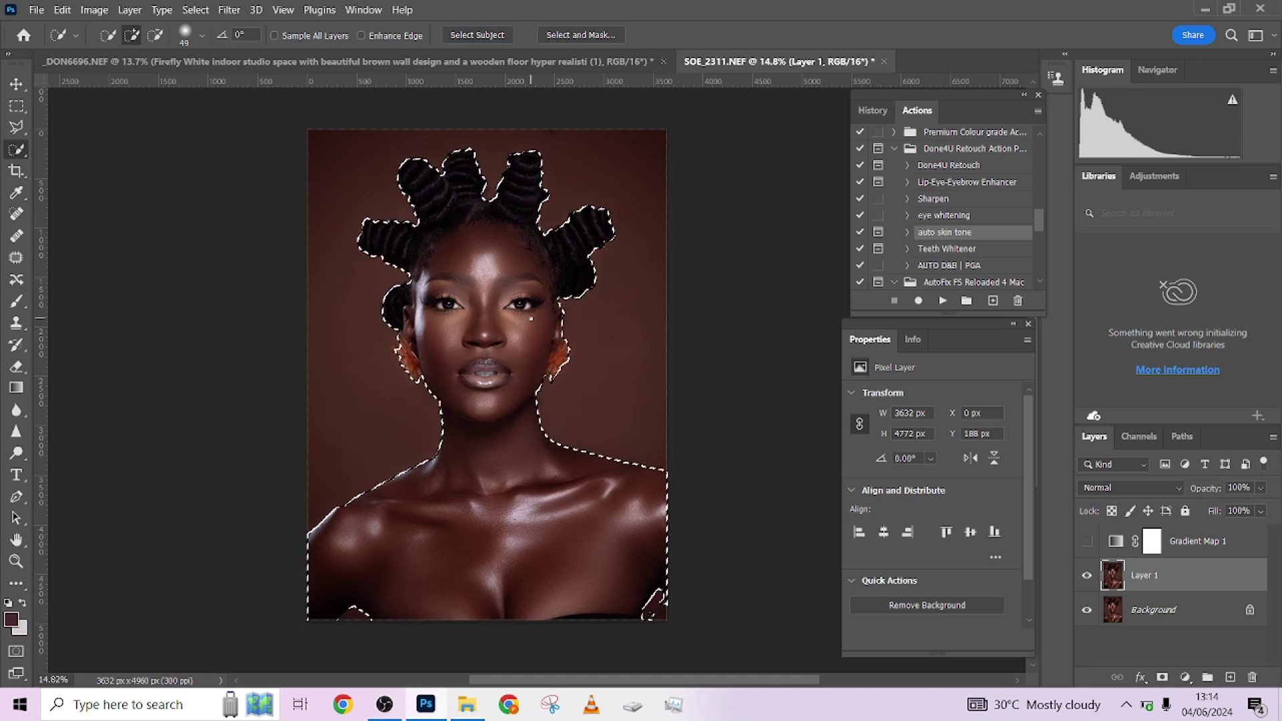
key("ctrl+j")
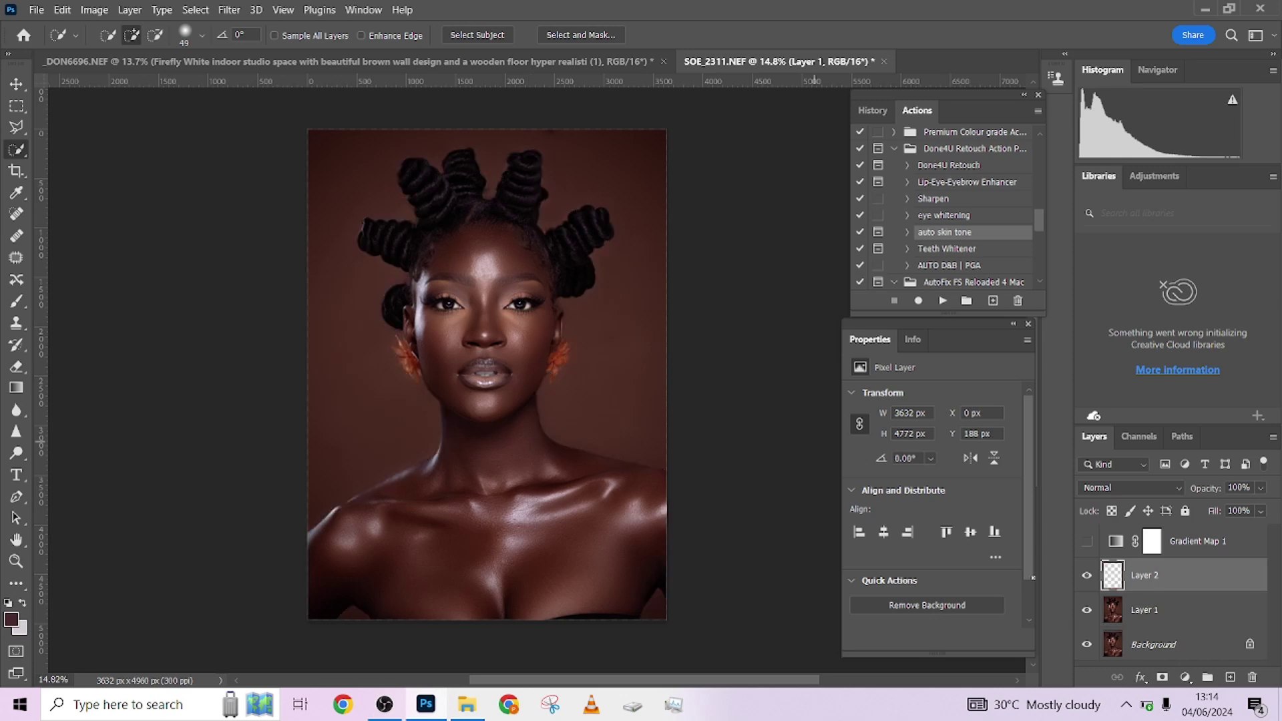
left_click_drag(1194, 608, 1252, 677)
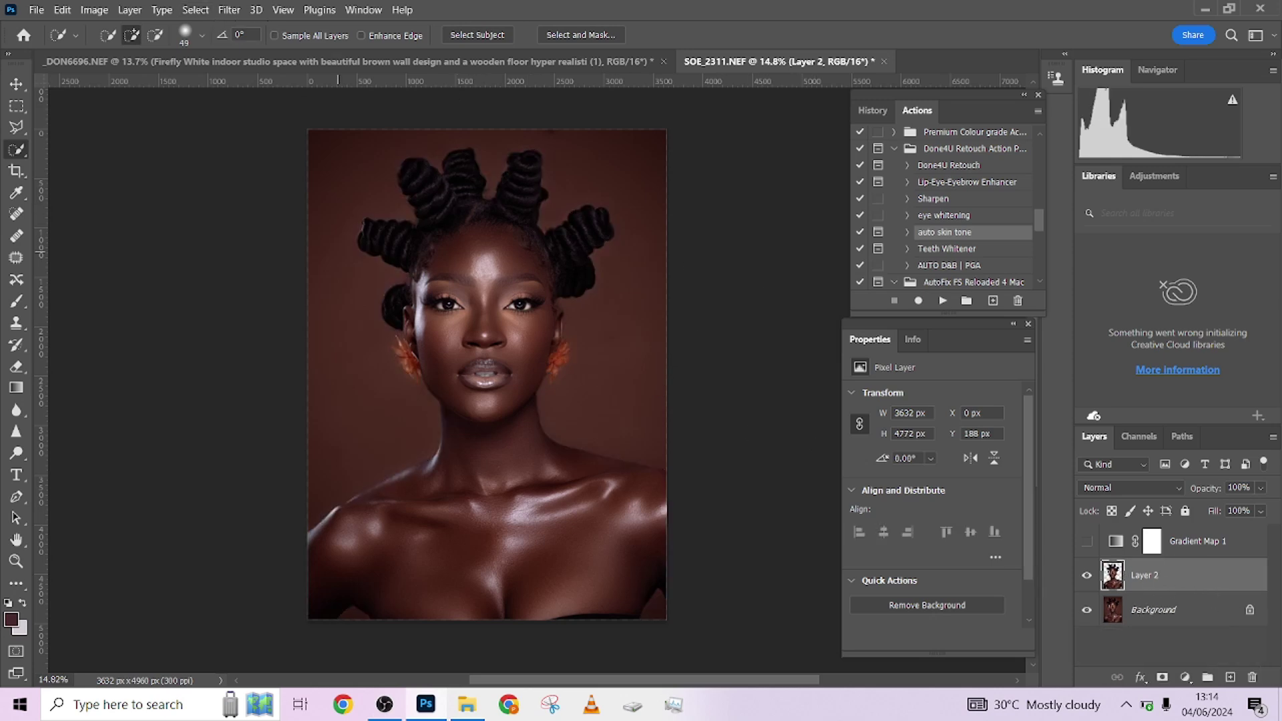
Step: Add a layer mask to Layer 2 and limit it to the subject using Color Range with sampled colors and fuzziness 23
left_click(1161, 677)
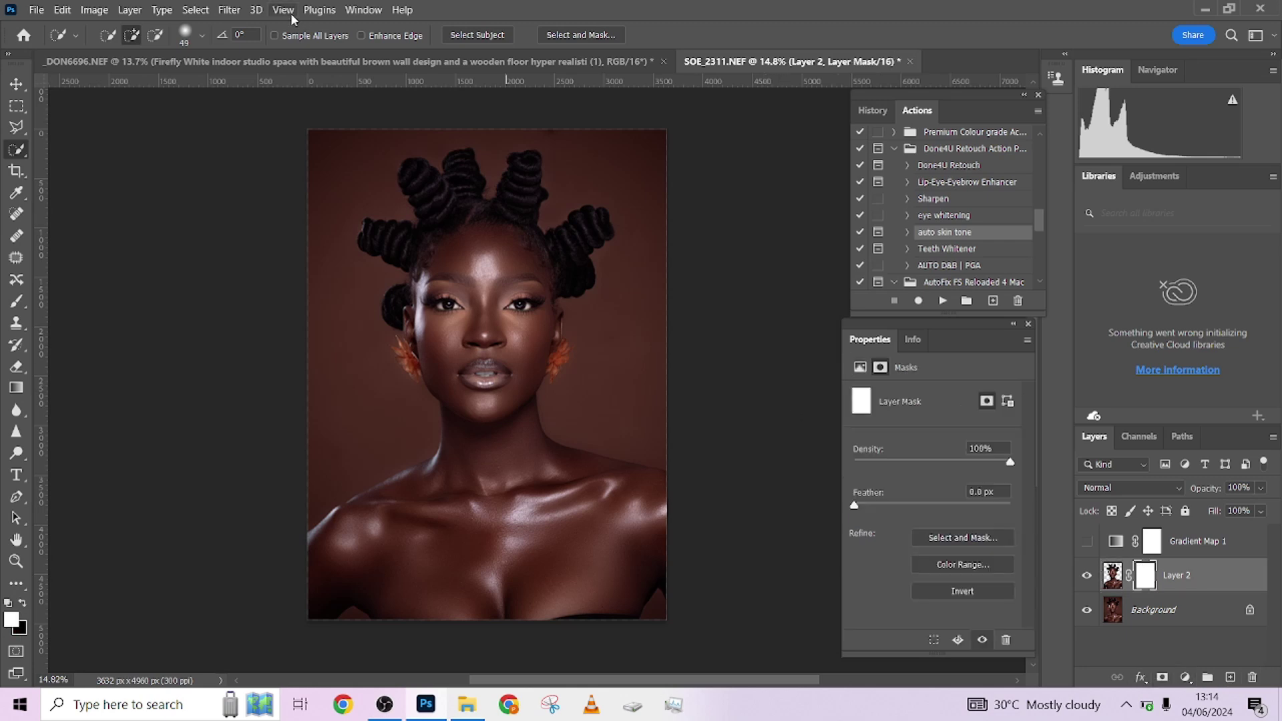
left_click(195, 9)
left_click(227, 165)
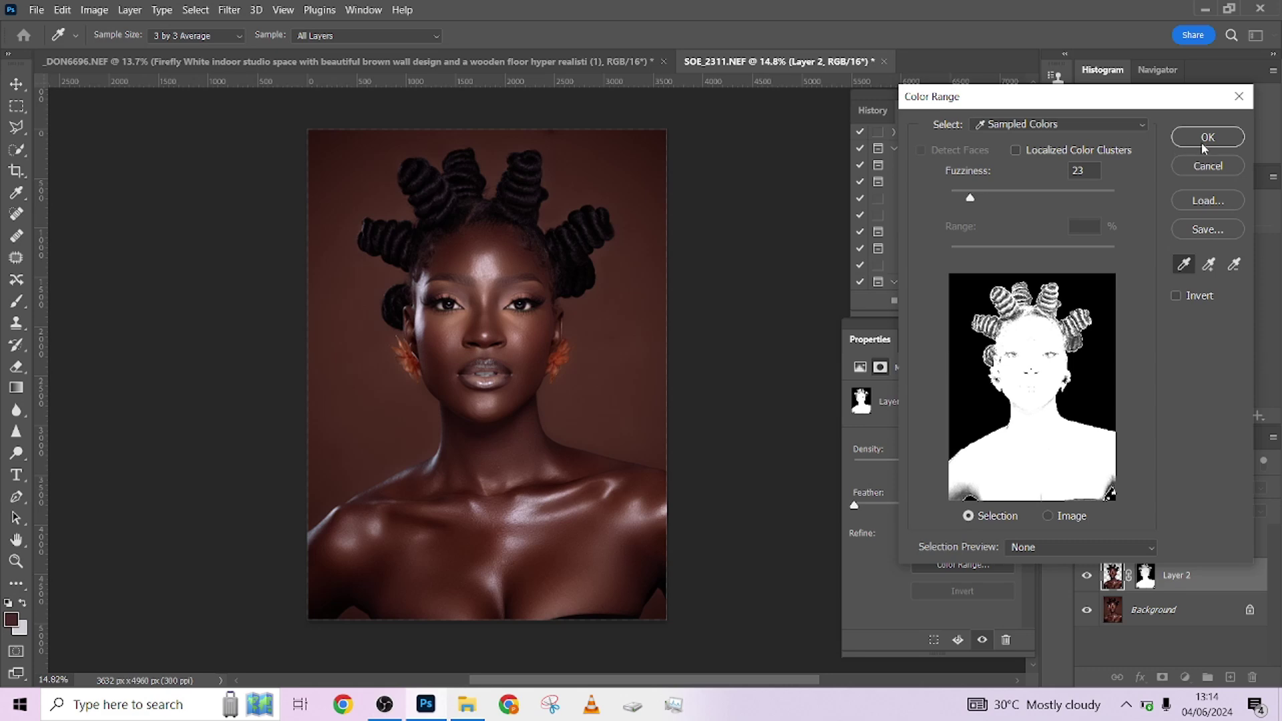
left_click(1206, 144)
Step: Give the gradient map layer the subject mask in place of its own, remove Layer 2, and show the gradient map again
left_click_drag(1147, 577, 1253, 677)
left_click(1247, 548)
left_click(1088, 543)
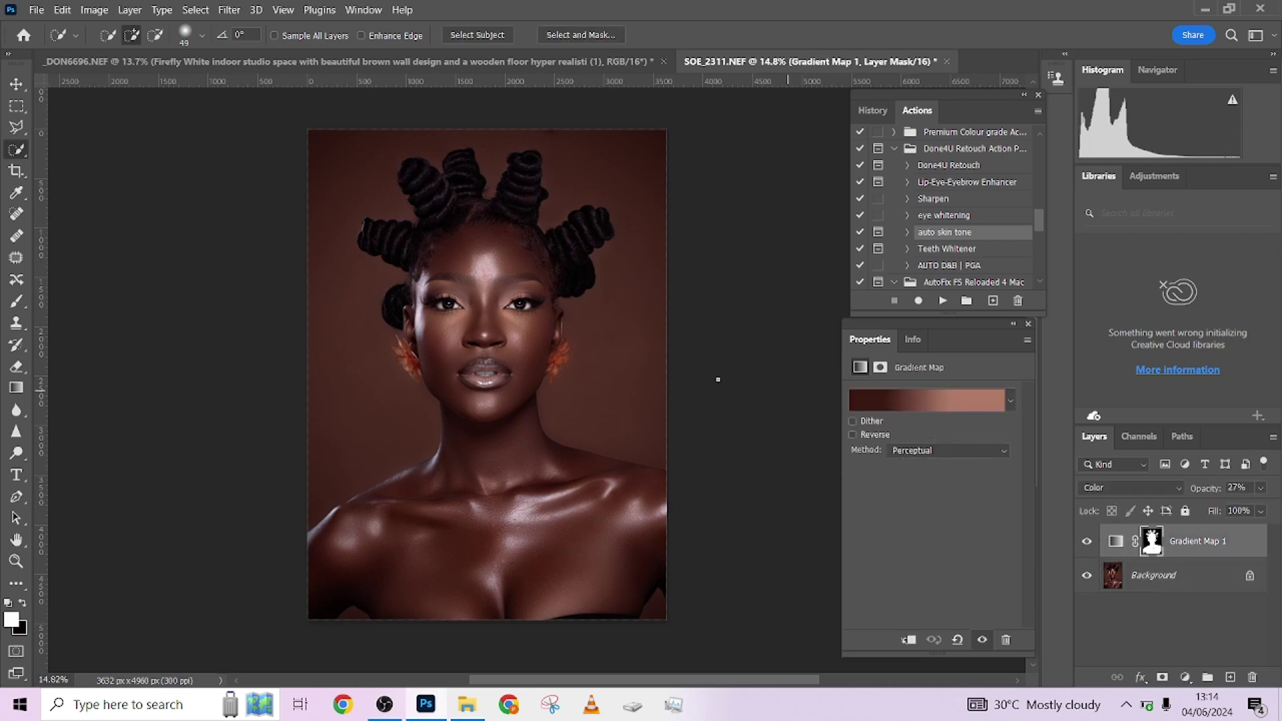
Step: Compare the portrait's skin tone with the gradient map hidden and shown, both close up on the face and at full view
left_click_drag(443, 382, 534, 414)
left_click_drag(559, 432, 508, 492)
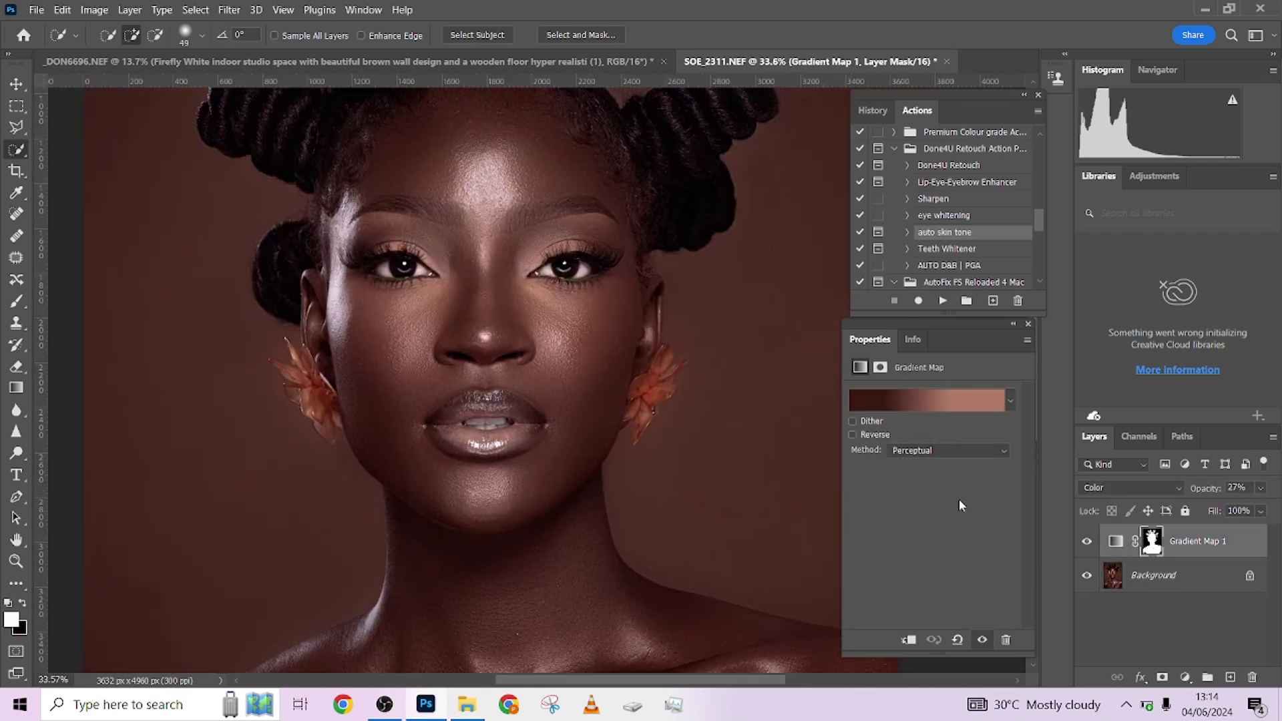
left_click(1087, 542)
left_click(1087, 543)
scroll(519, 291, "up", 2)
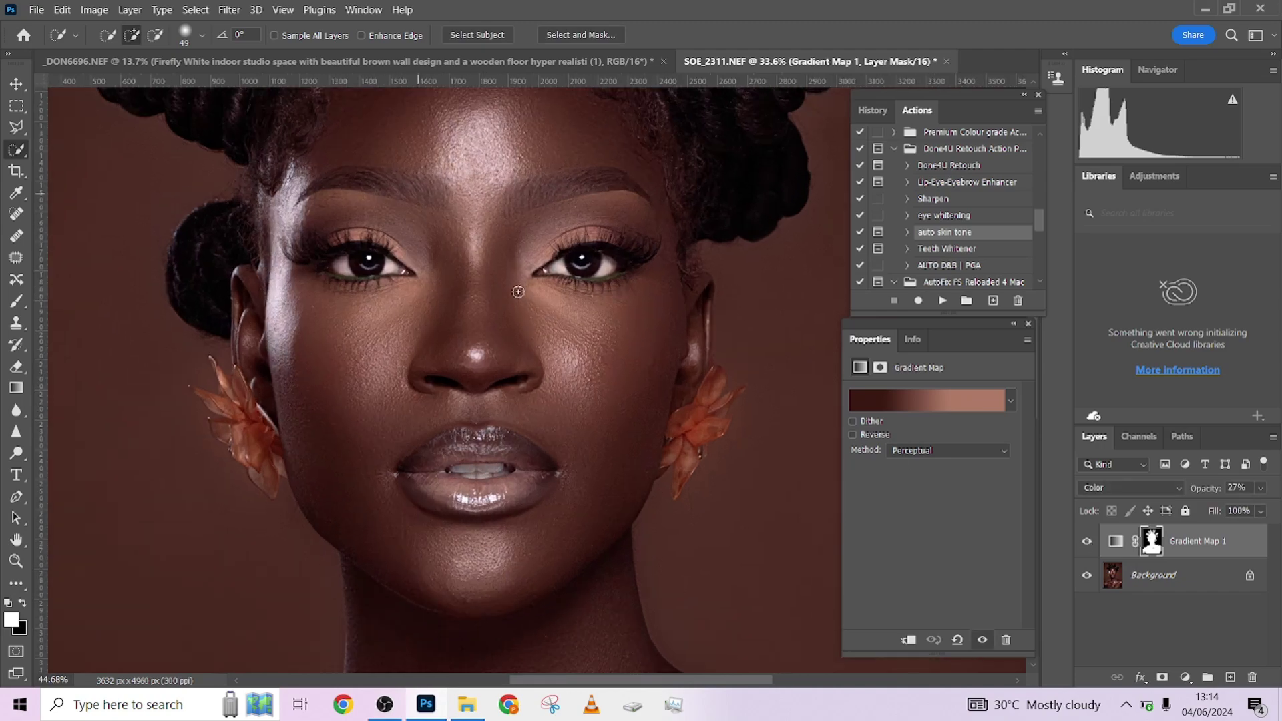
left_click(1087, 544)
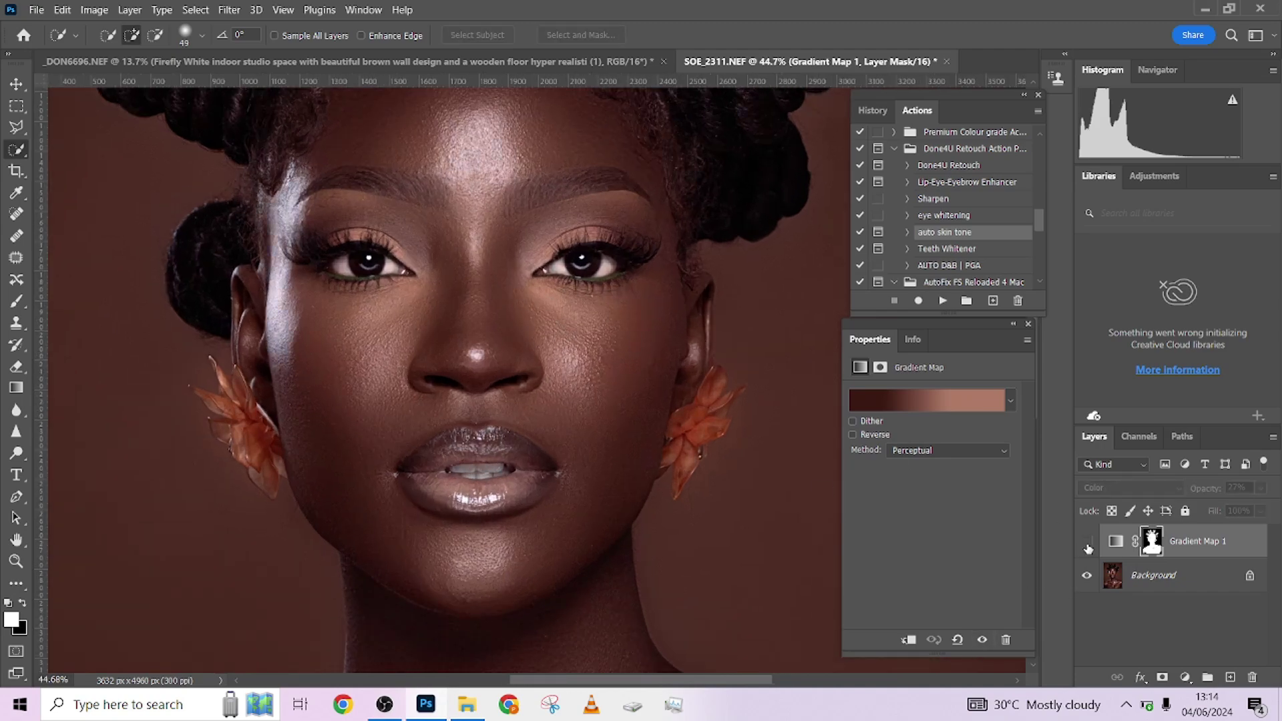
left_click(1088, 544)
scroll(630, 329, "down", 4)
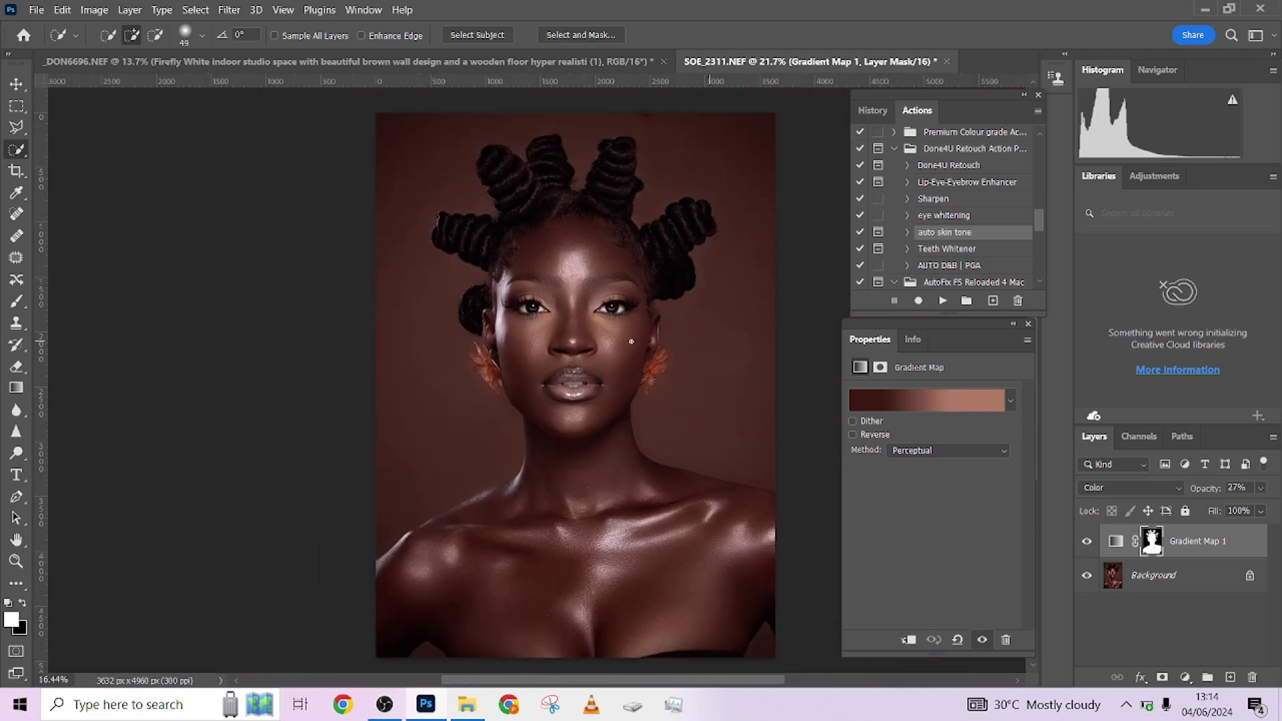
left_click_drag(627, 410, 591, 438)
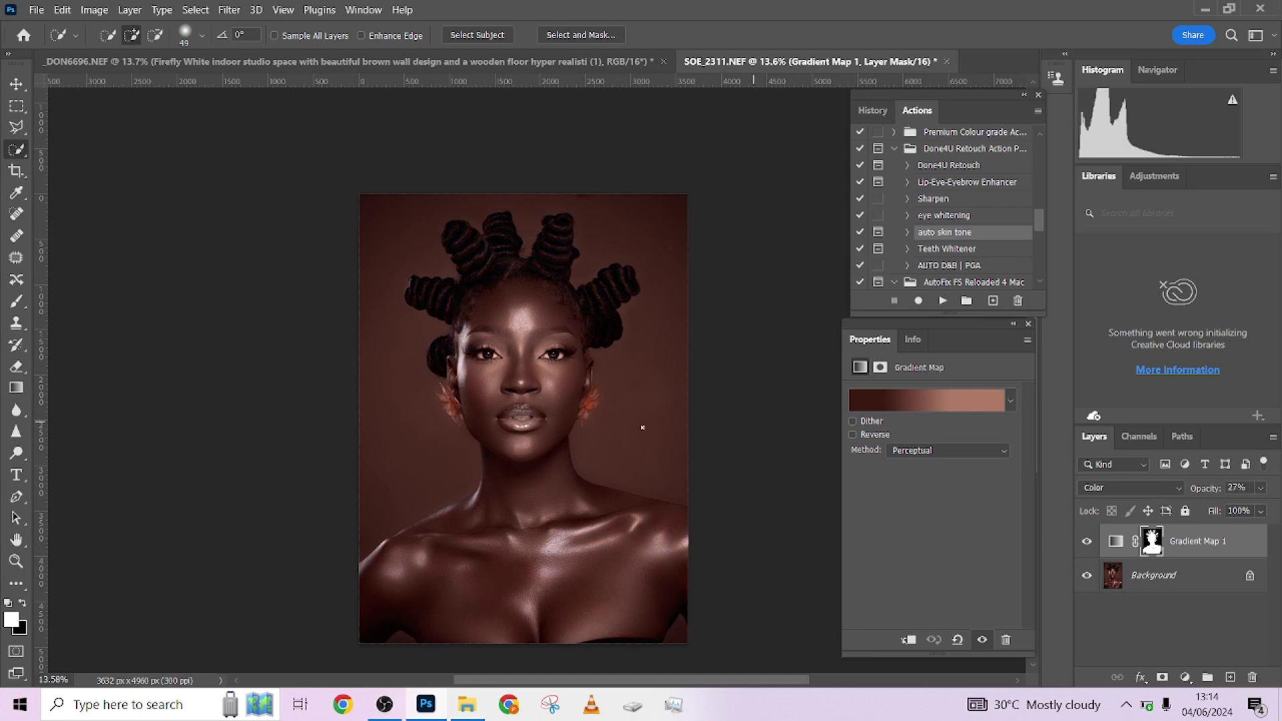
scroll(519, 384, "up", 4)
scroll(524, 393, "down", 5)
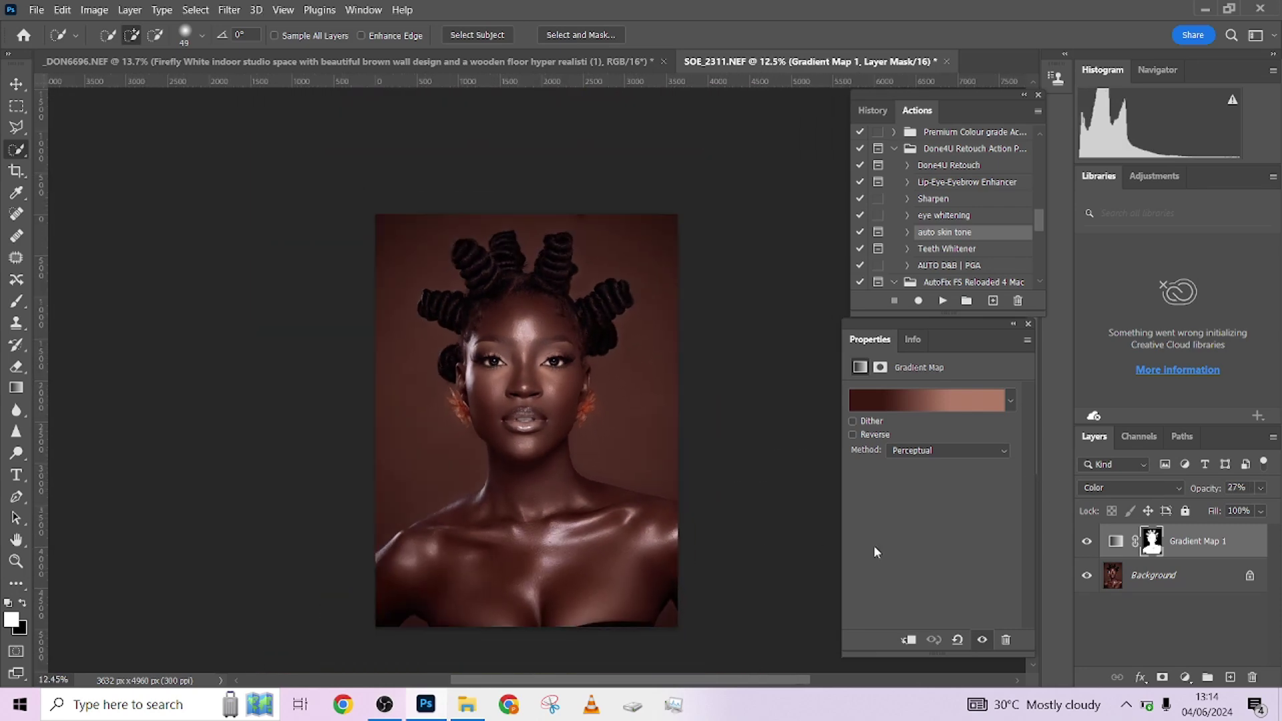
right_click(1172, 575)
left_click(739, 434)
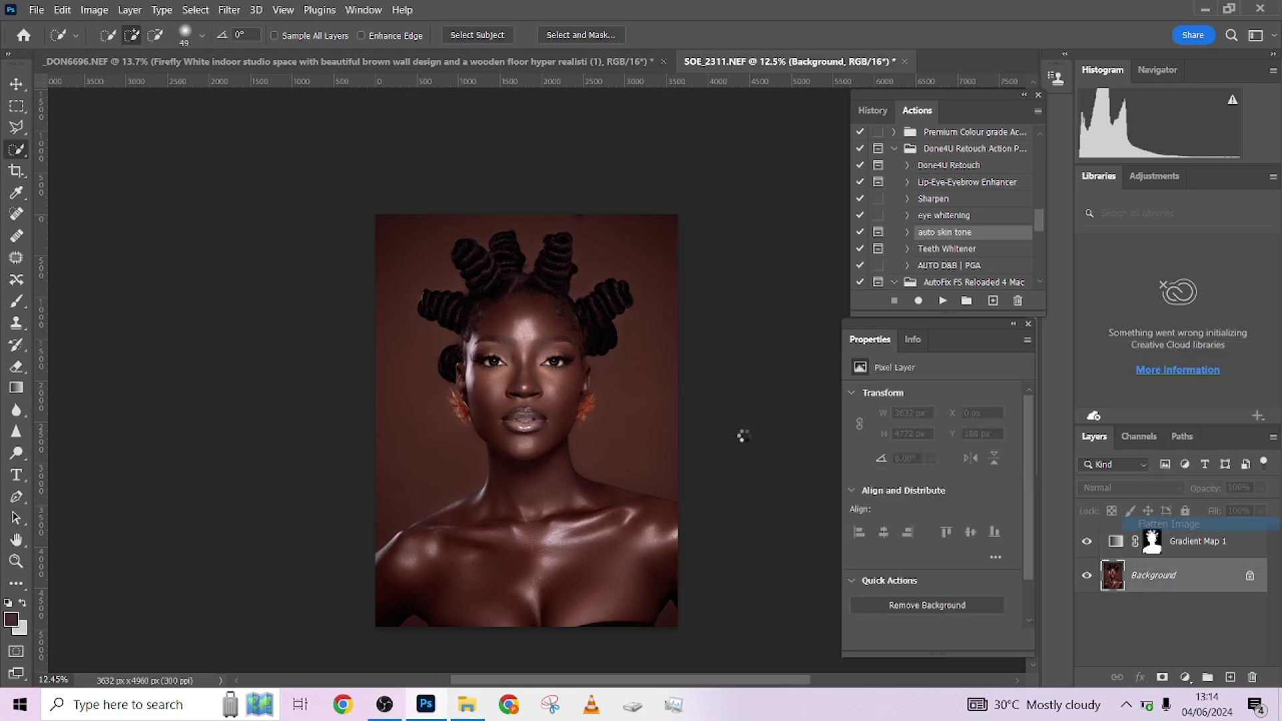
scroll(526, 363, "up", 3)
scroll(526, 363, "up", 3)
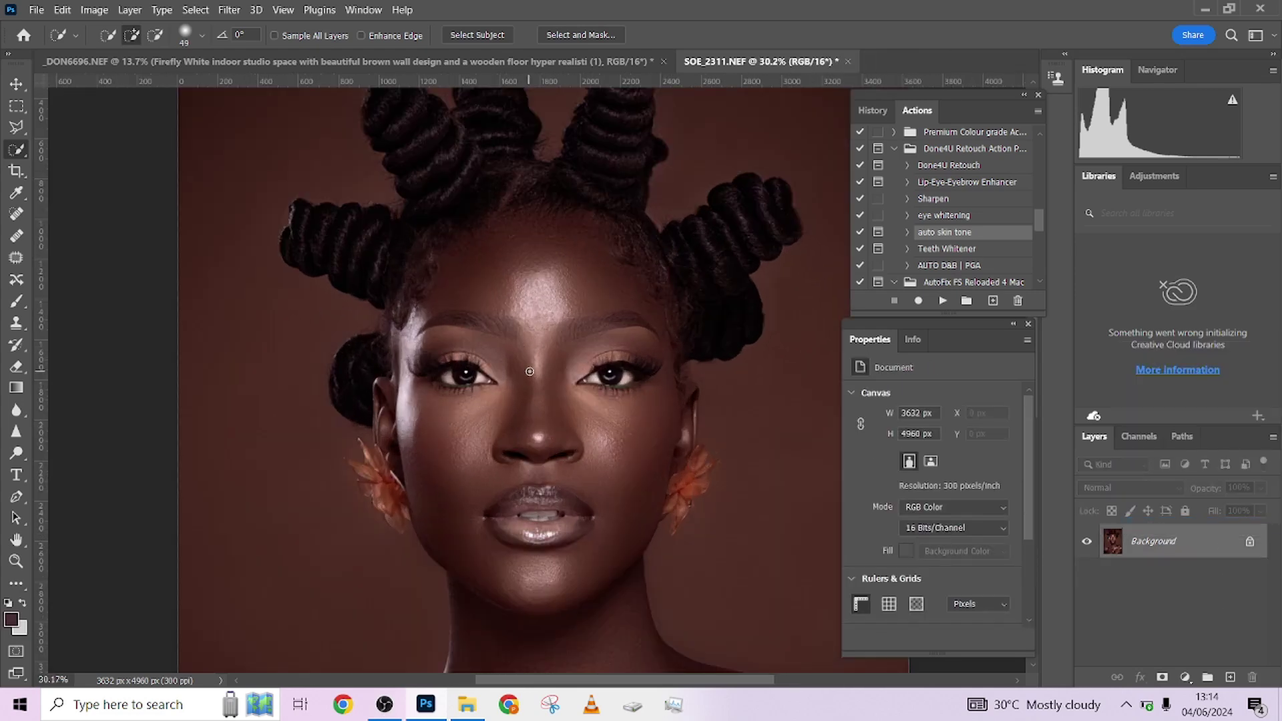
scroll(538, 380, "down", 5)
key("ctrl+z")
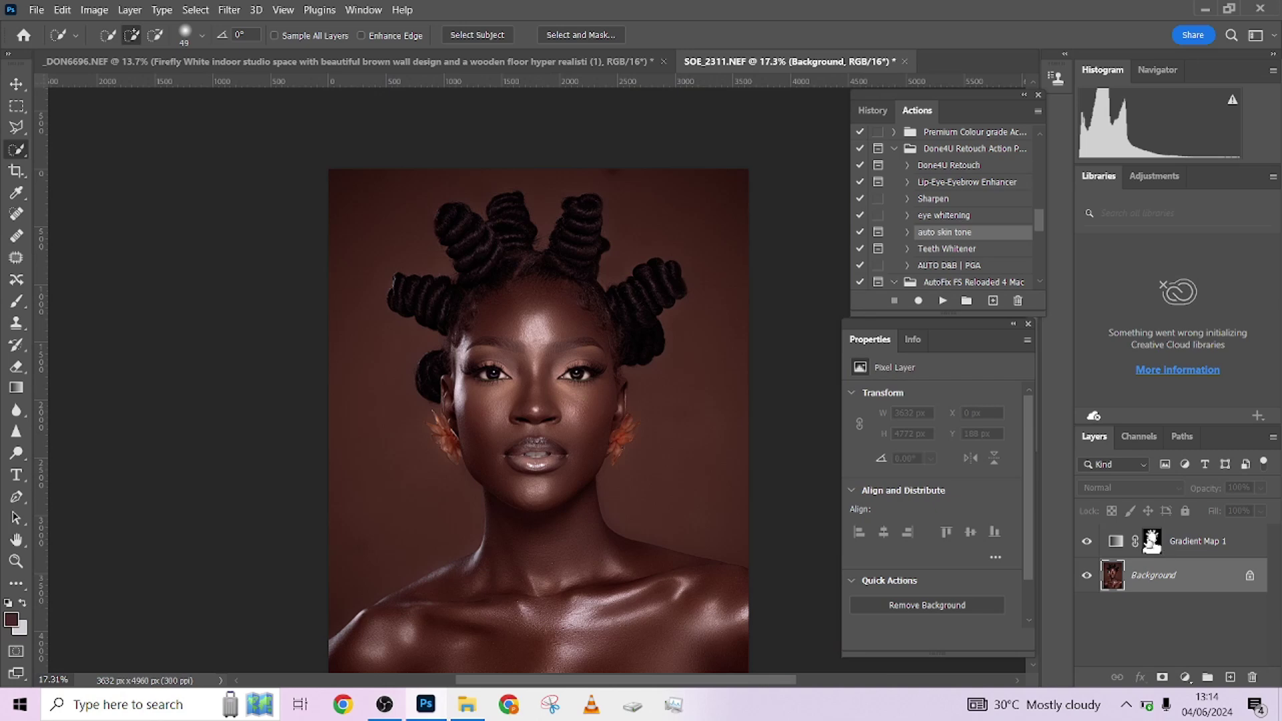
Step: Paint the hair buns out of the gradient map's mask with a black brush at size 480 and 100% opacity
left_click(1152, 541)
key("b")
scroll(567, 186, "up", 5)
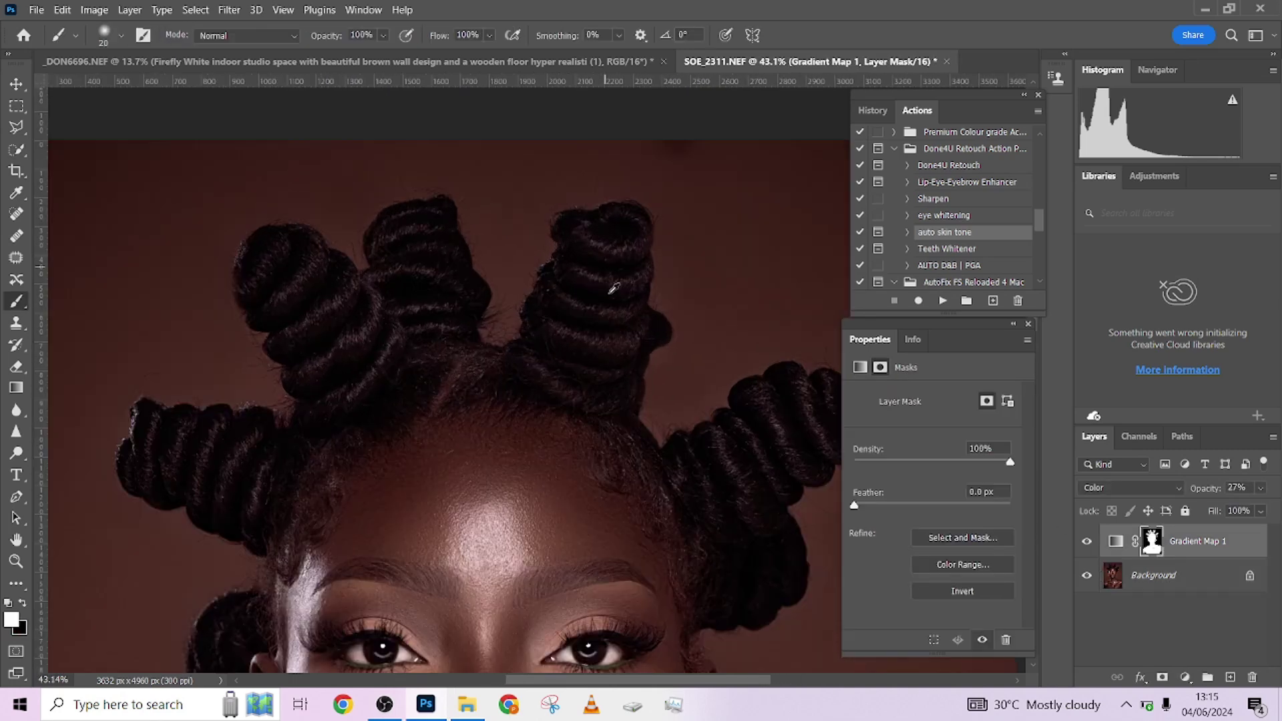
key("bracketright")
key("bracketright")
key("bracketright")
key("bracketright")
key("bracketright")
key("bracketright")
key("bracketright")
key("bracketright")
key("bracketright")
key("bracketright")
key("bracketright")
key("bracketright")
scroll(667, 281, "down", 3)
key("x")
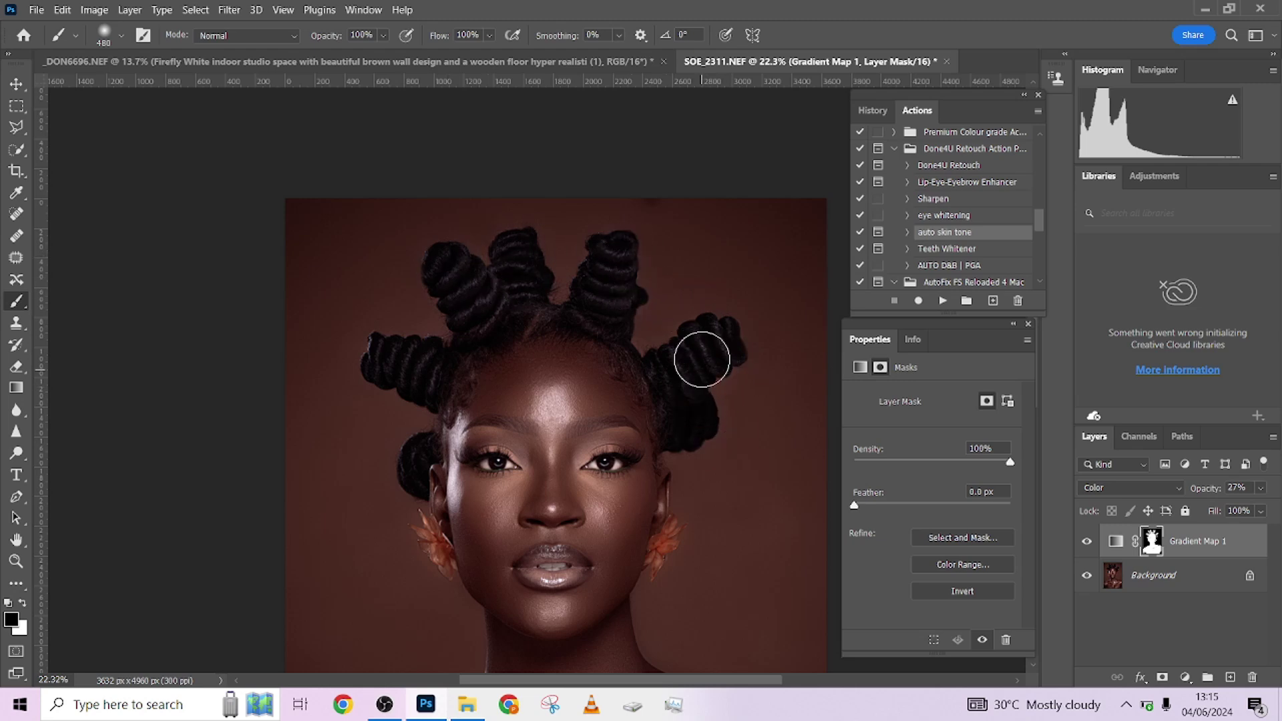
key("XF86MonBrightnessUp")
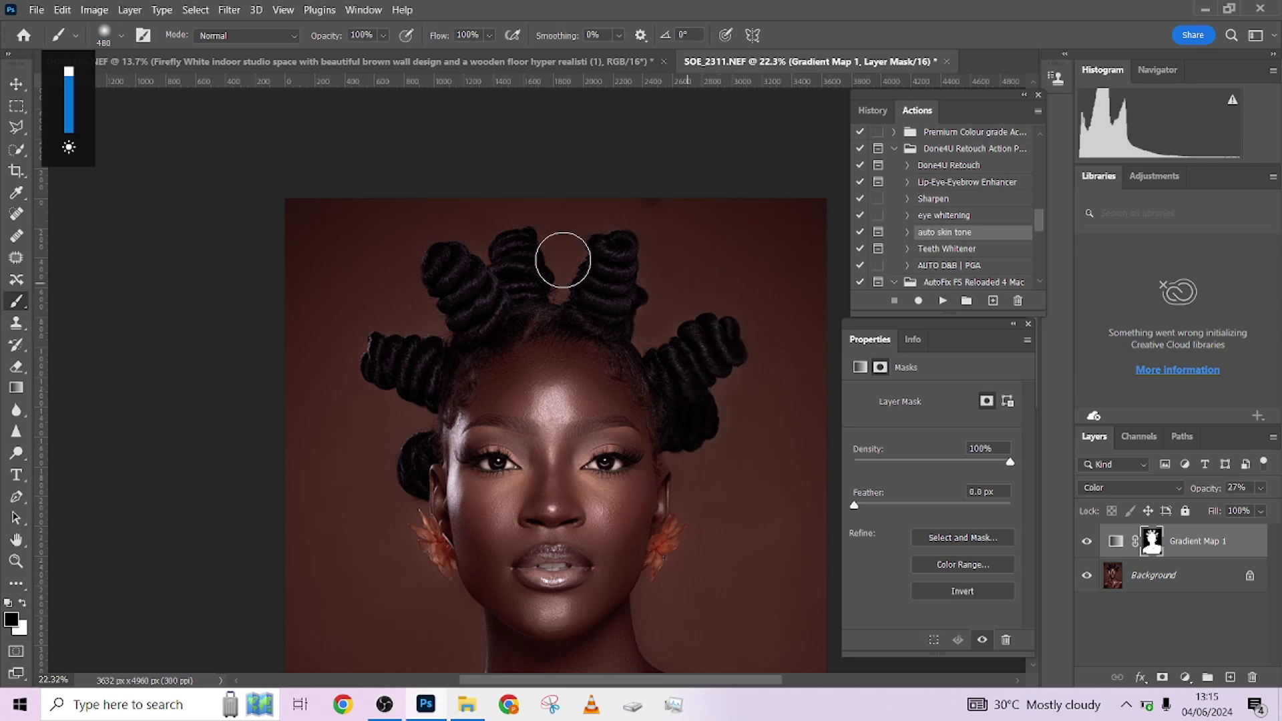
scroll(541, 355, "down", 3)
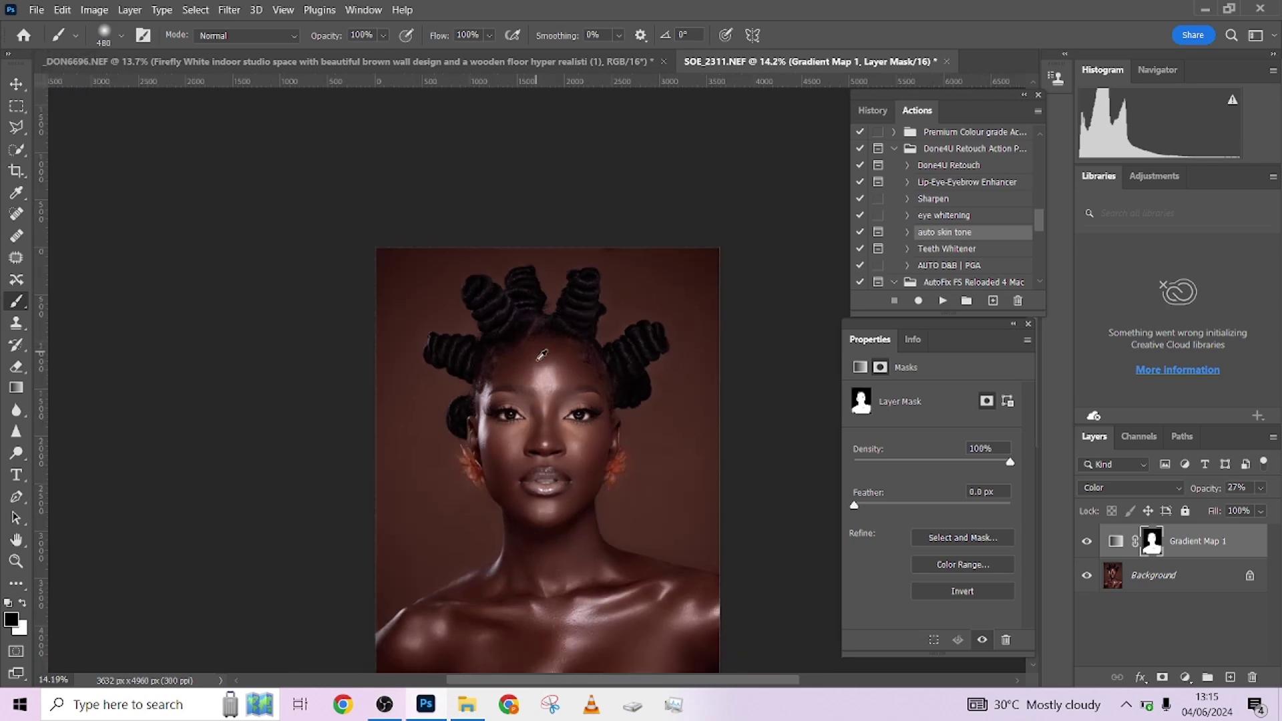
scroll(551, 451, "up", 4)
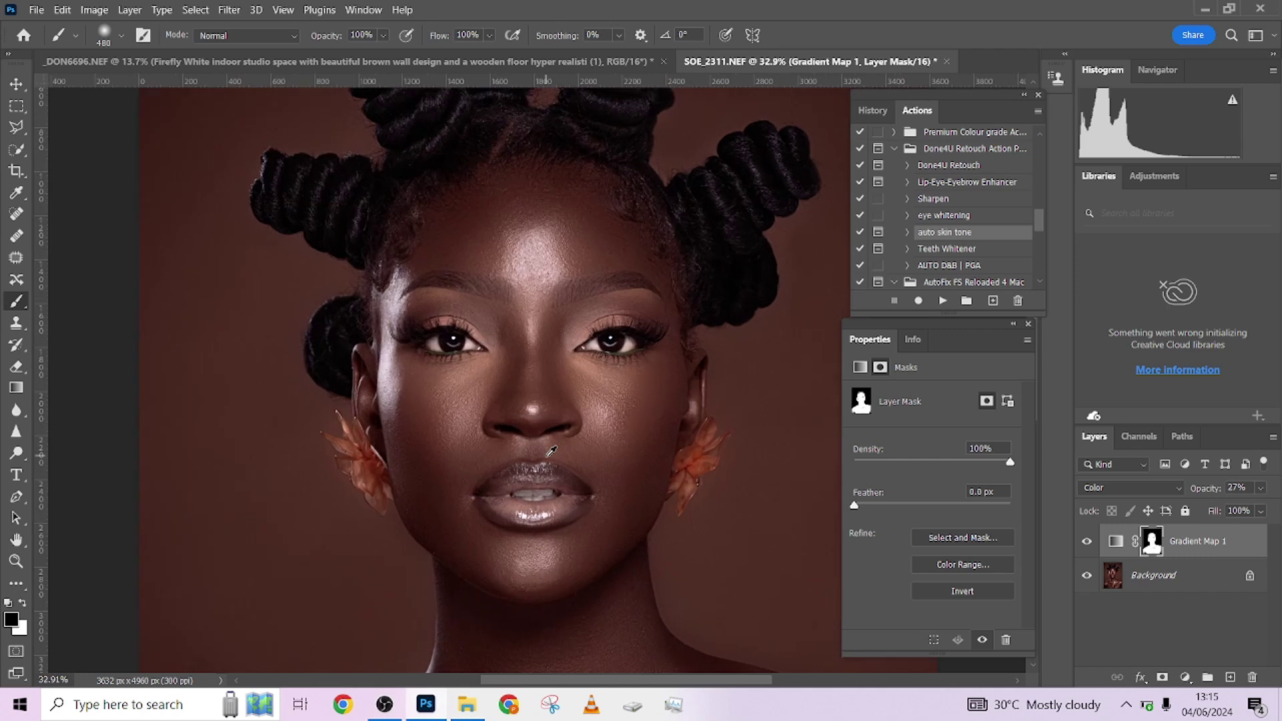
scroll(551, 452, "down", 2)
Step: Flatten the gradient map and background into a single layer
right_click(1177, 584)
left_click(1166, 532)
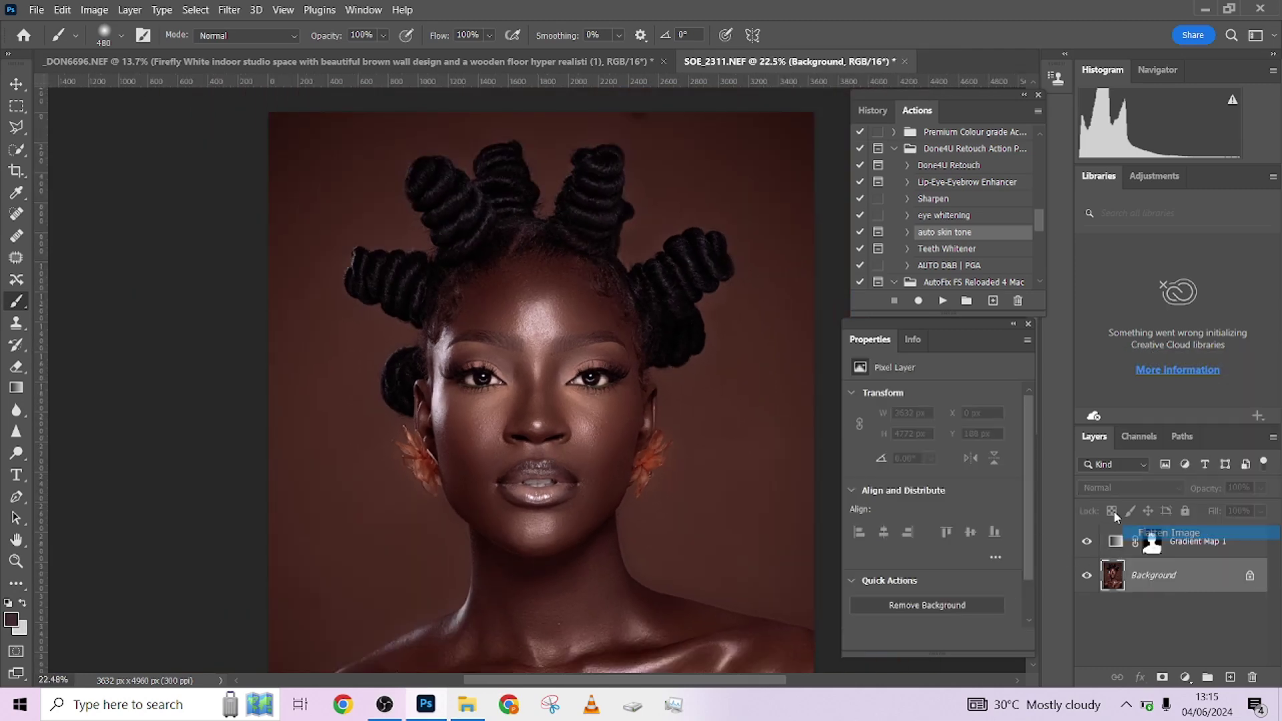
scroll(542, 448, "down", 2)
Step: Open the portrait in the Liquify filter and reshape the jawline with the Face tool
left_click(229, 10)
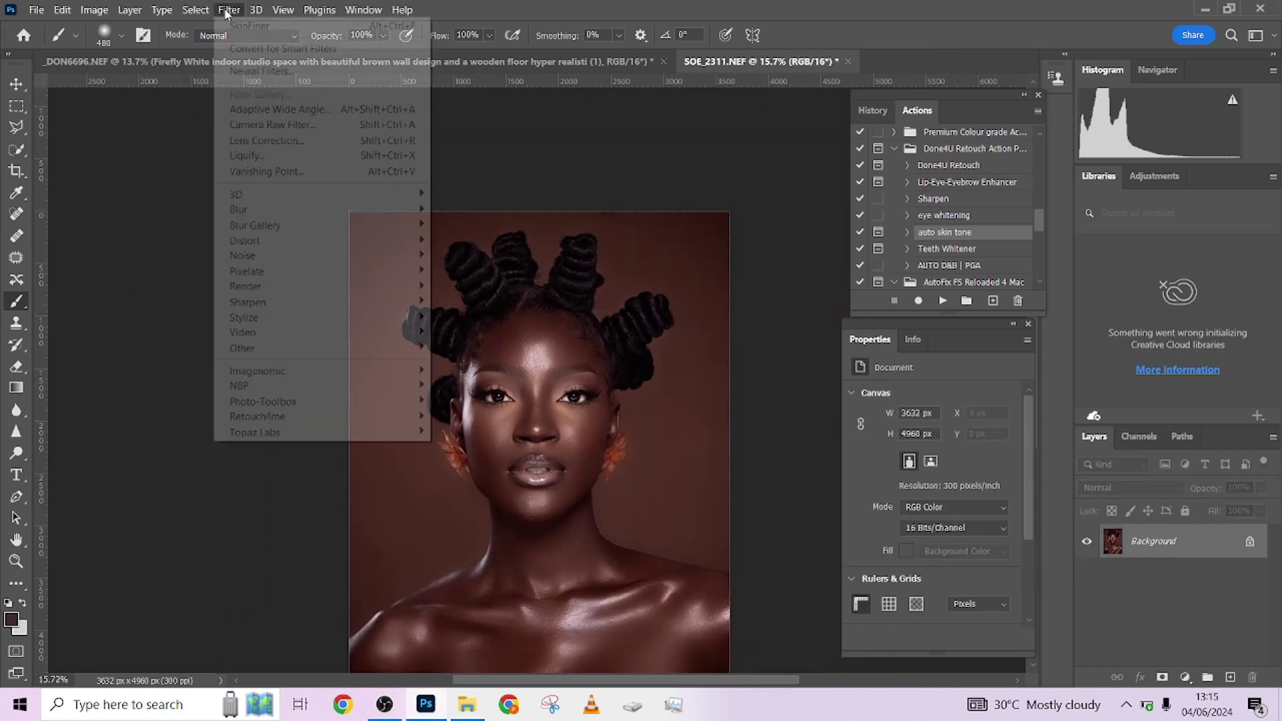
left_click(280, 156)
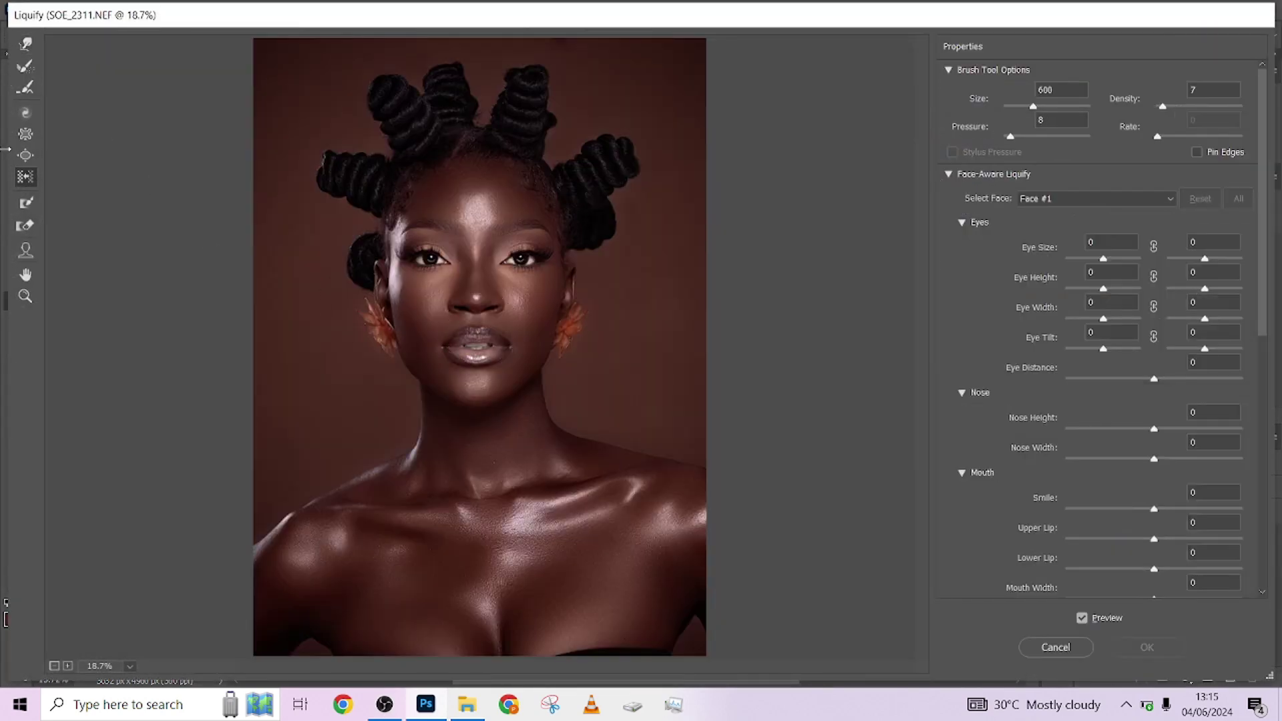
left_click(25, 250)
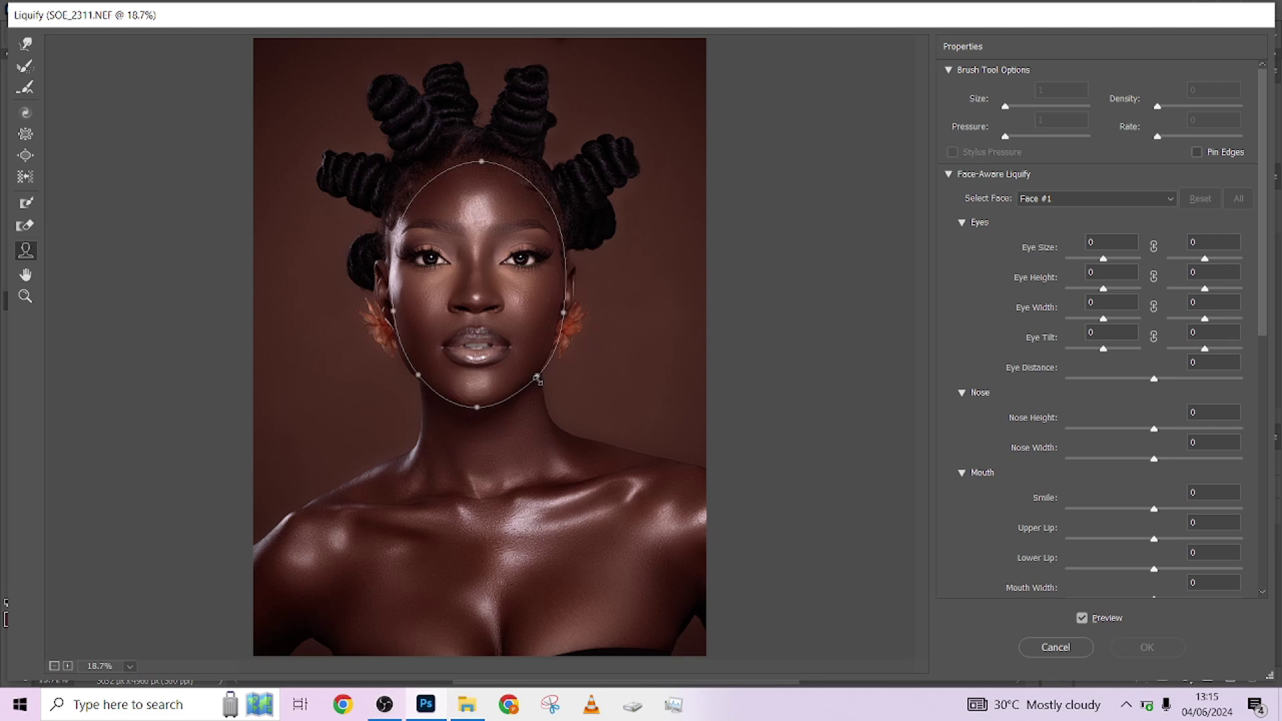
left_click_drag(534, 379, 590, 395)
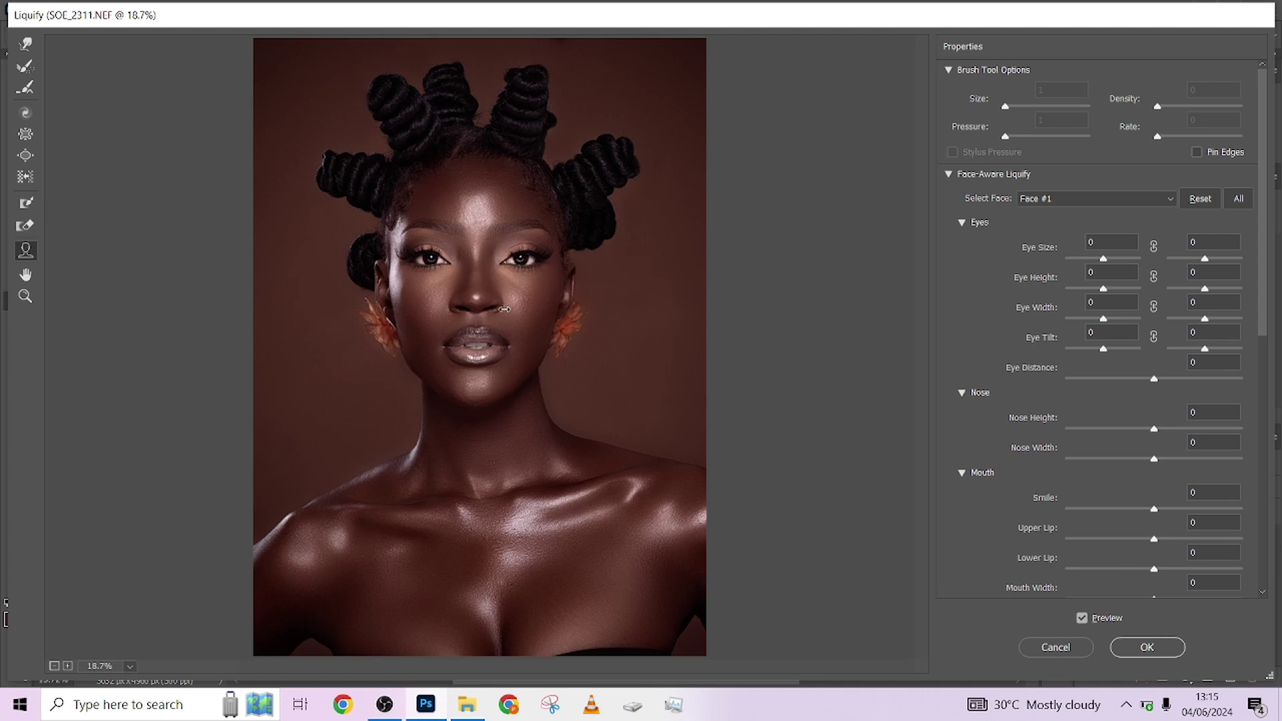
Step: Narrow the nose to a width of -31 and set the upper lip to 17 with the Face tool
left_click_drag(502, 310, 496, 309)
scroll(467, 351, "up", 2)
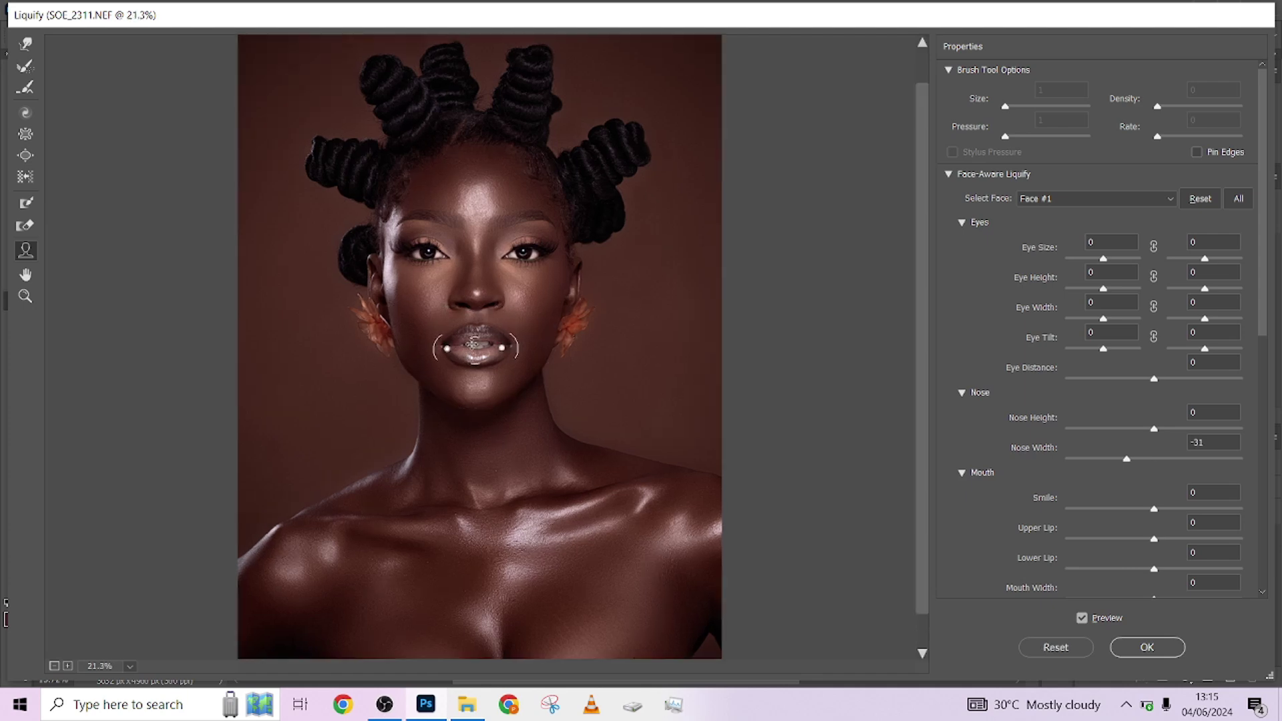
scroll(473, 343, "up", 6)
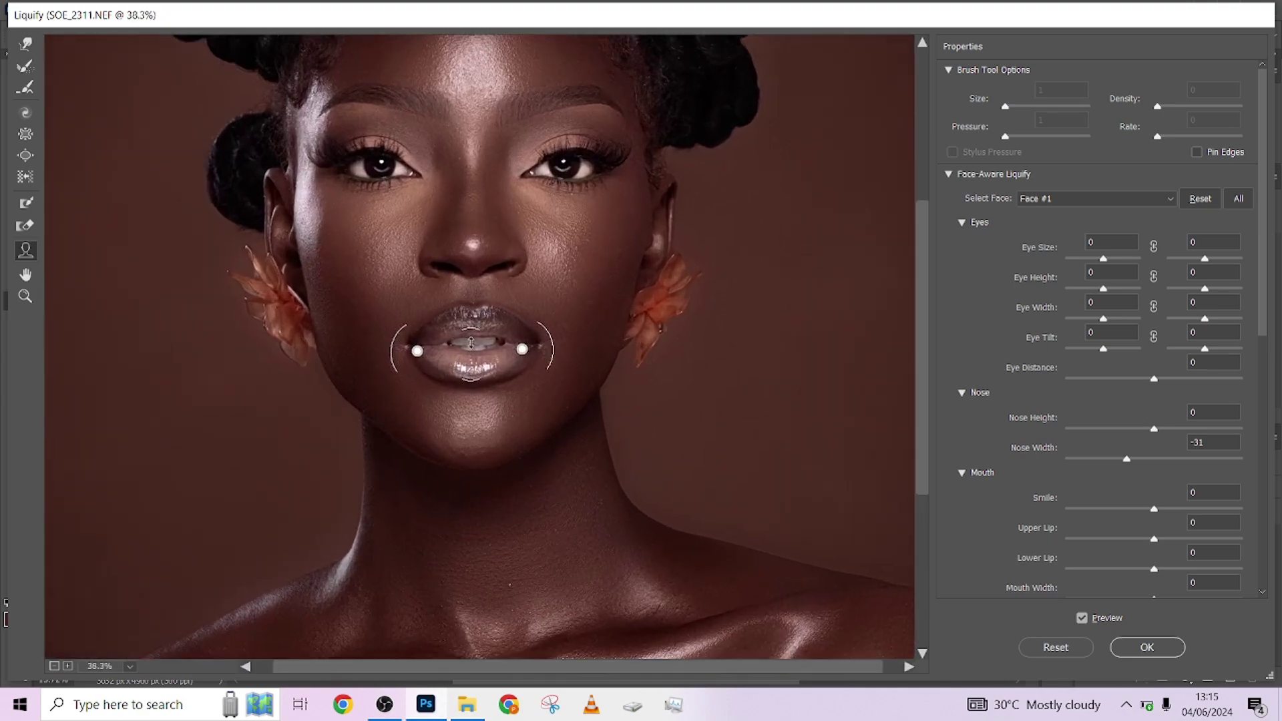
scroll(471, 342, "up", 1)
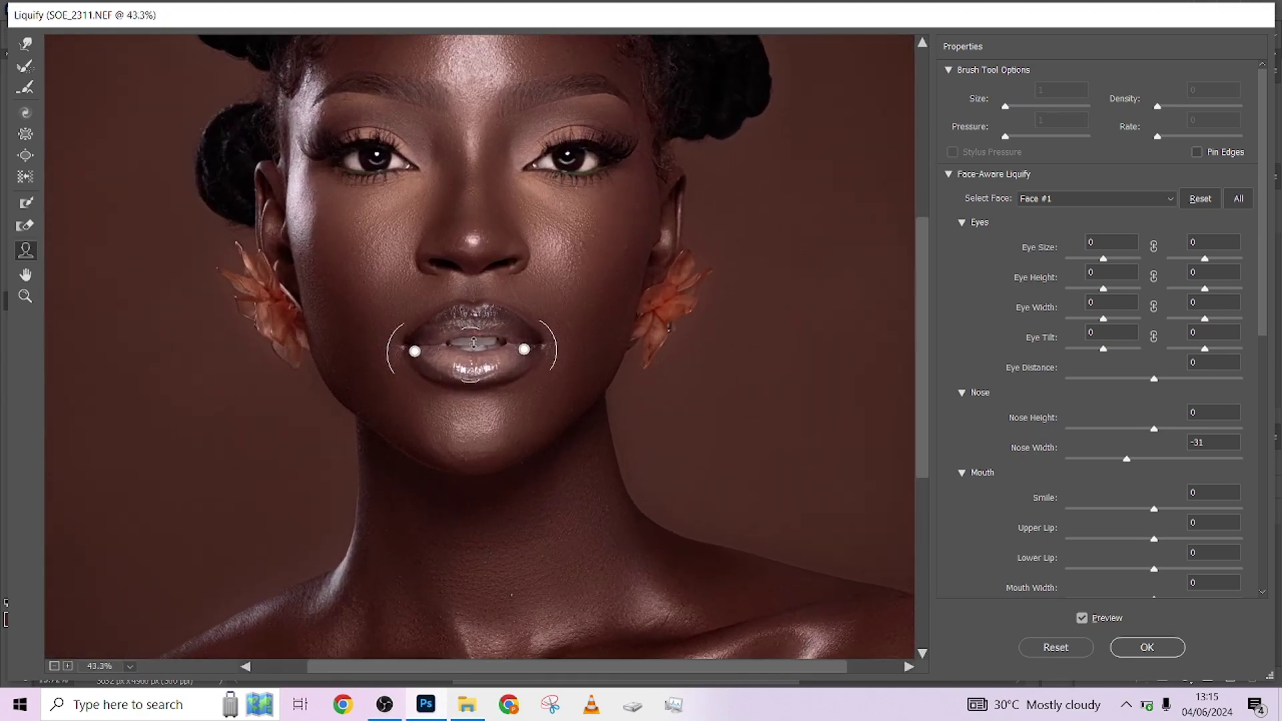
scroll(474, 343, "up", 1)
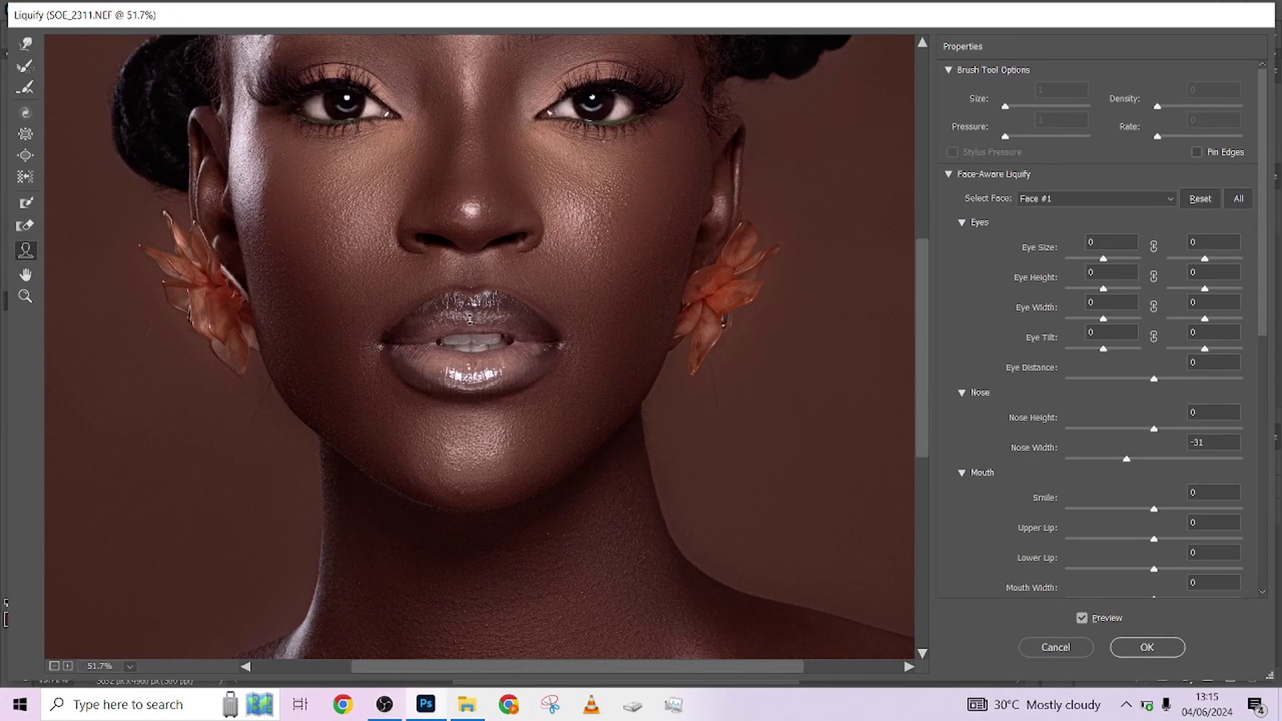
left_click_drag(470, 319, 469, 317)
left_click_drag(575, 169, 575, 285)
mouse_move(350, 221)
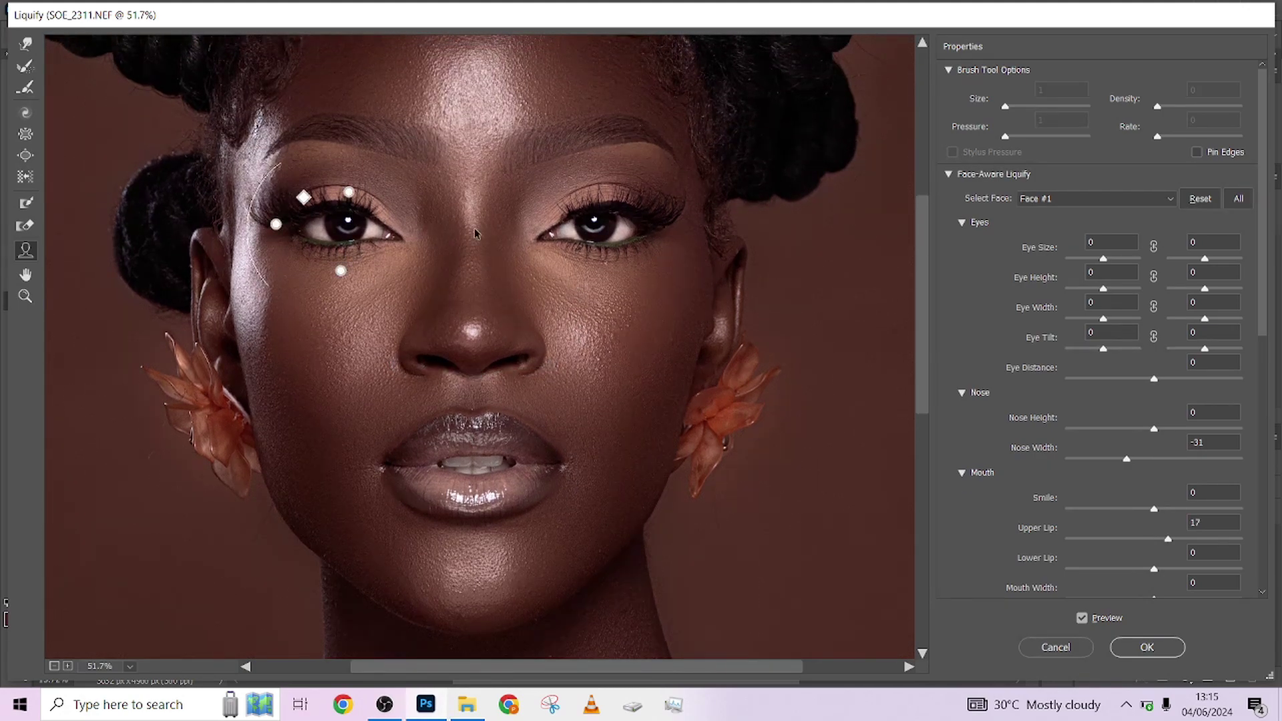
mouse_move(588, 213)
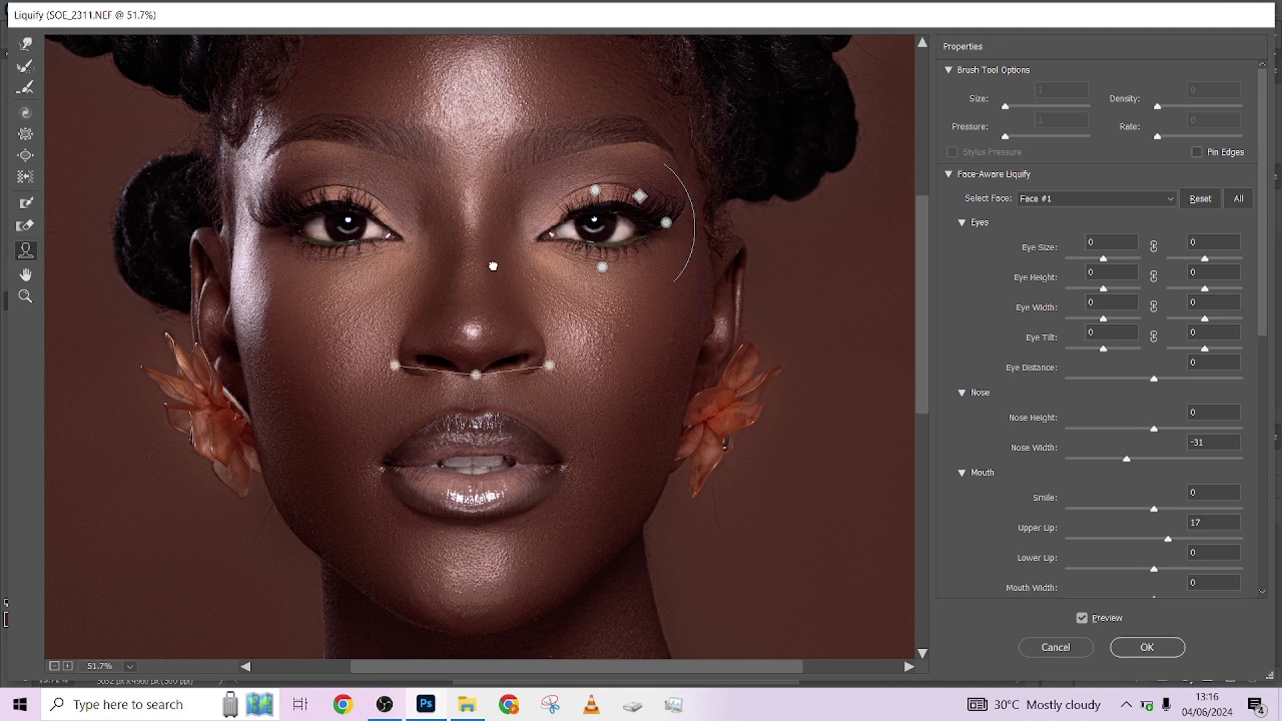
left_click_drag(493, 263, 509, 186)
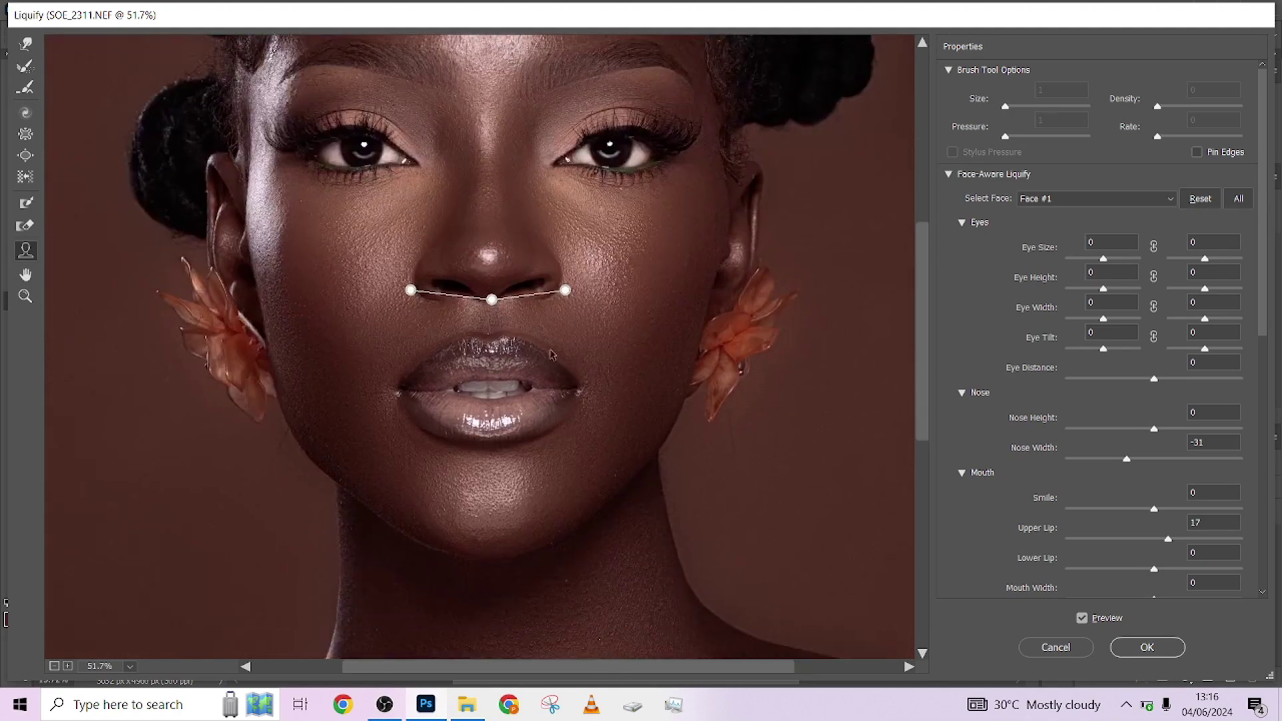
Step: Smooth the neck and shoulder contours with the Push Left tool at size 256 and pressure 6, and apply the Liquify filter
key("ctrl+minus")
key("ctrl+minus")
mouse_move(616, 474)
left_click_drag(616, 474, 552, 307)
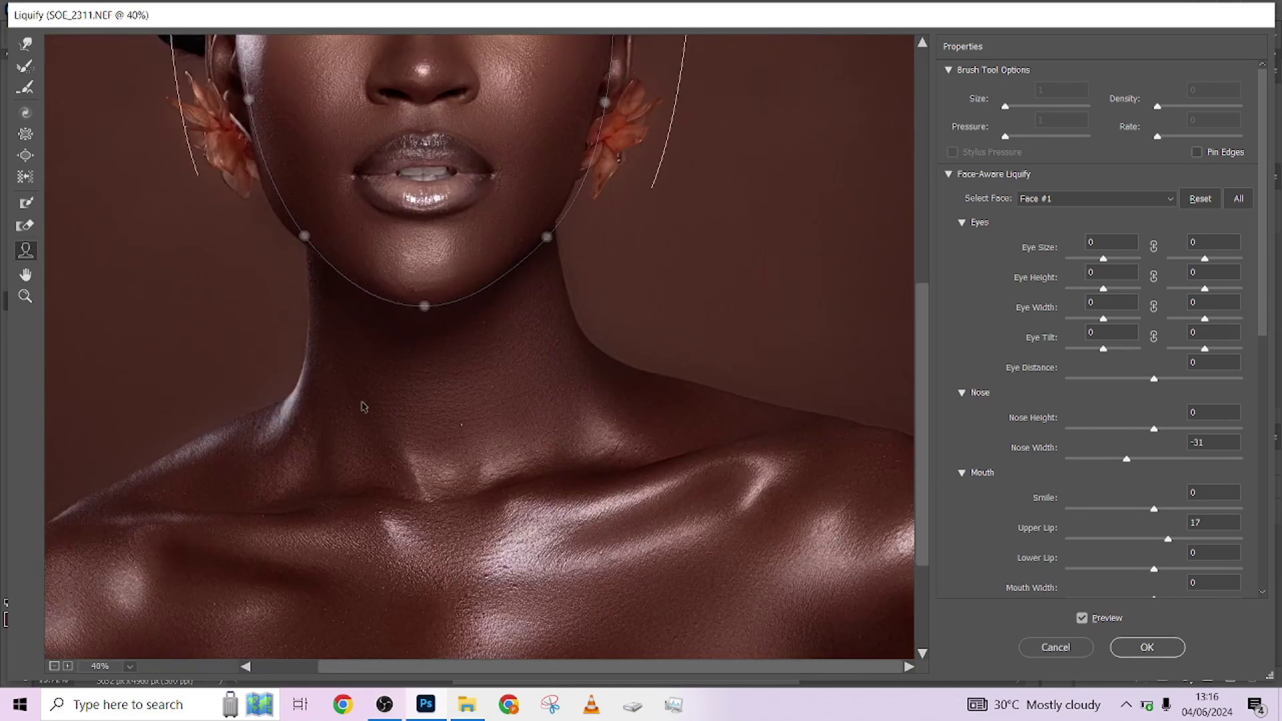
left_click(27, 176)
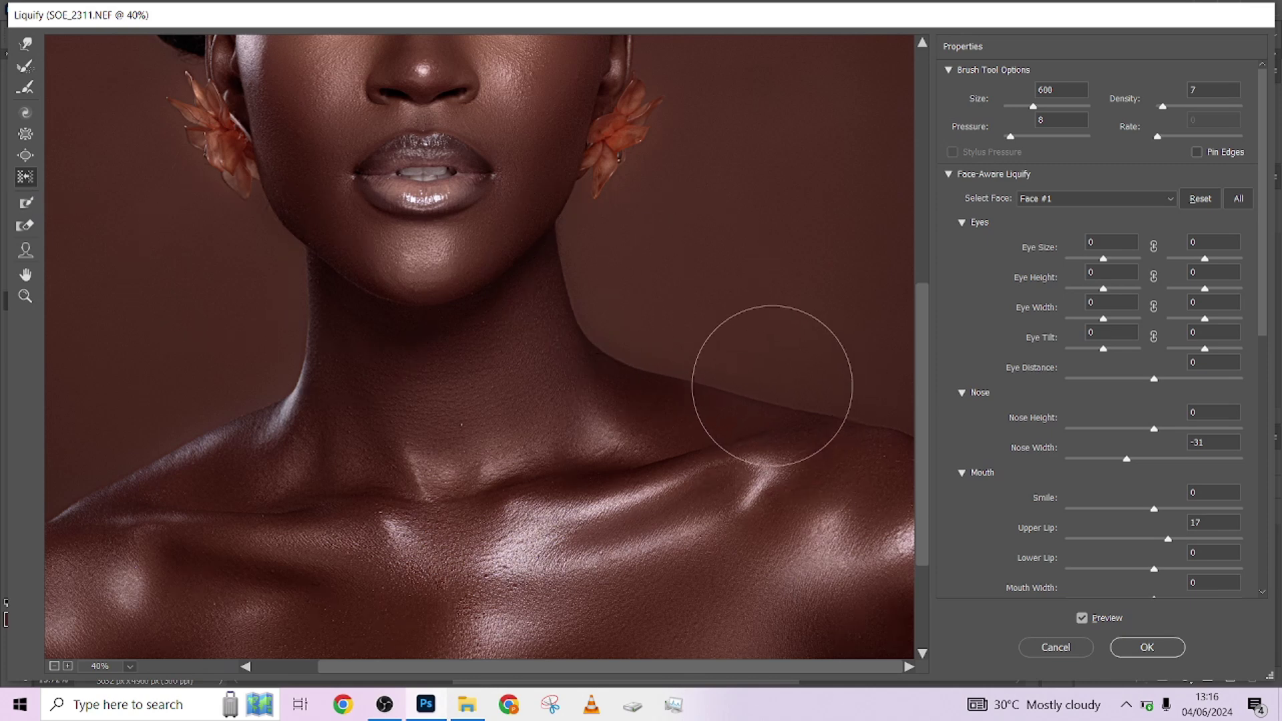
key("alt")
left_click_drag(804, 346, 732, 331, "alt")
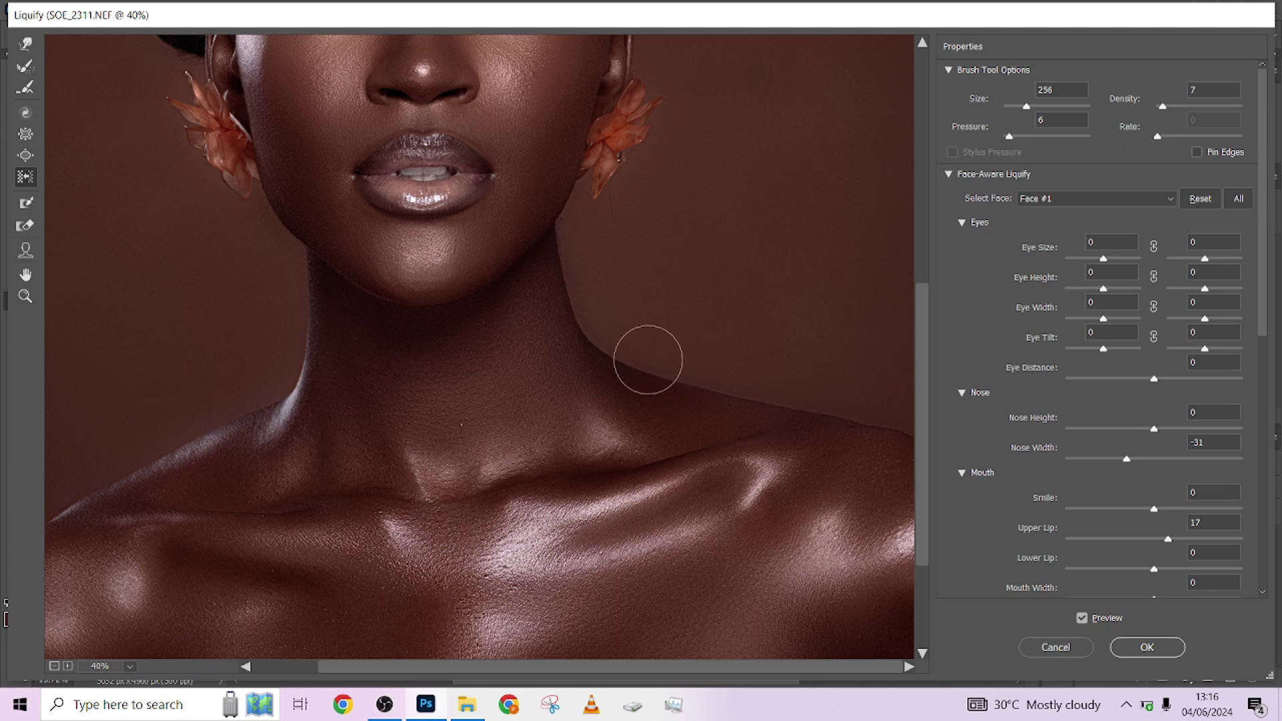
left_click_drag(768, 485, 866, 397)
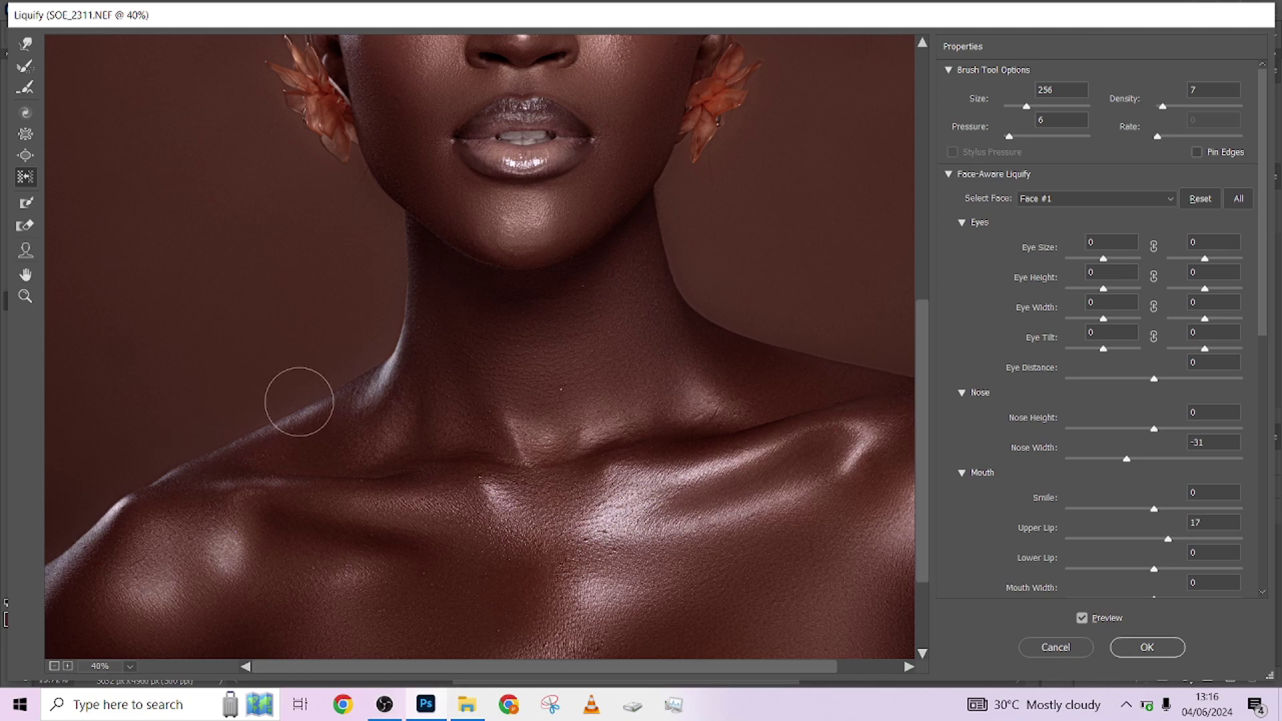
scroll(393, 390, "down", 1)
scroll(394, 389, "down", 1)
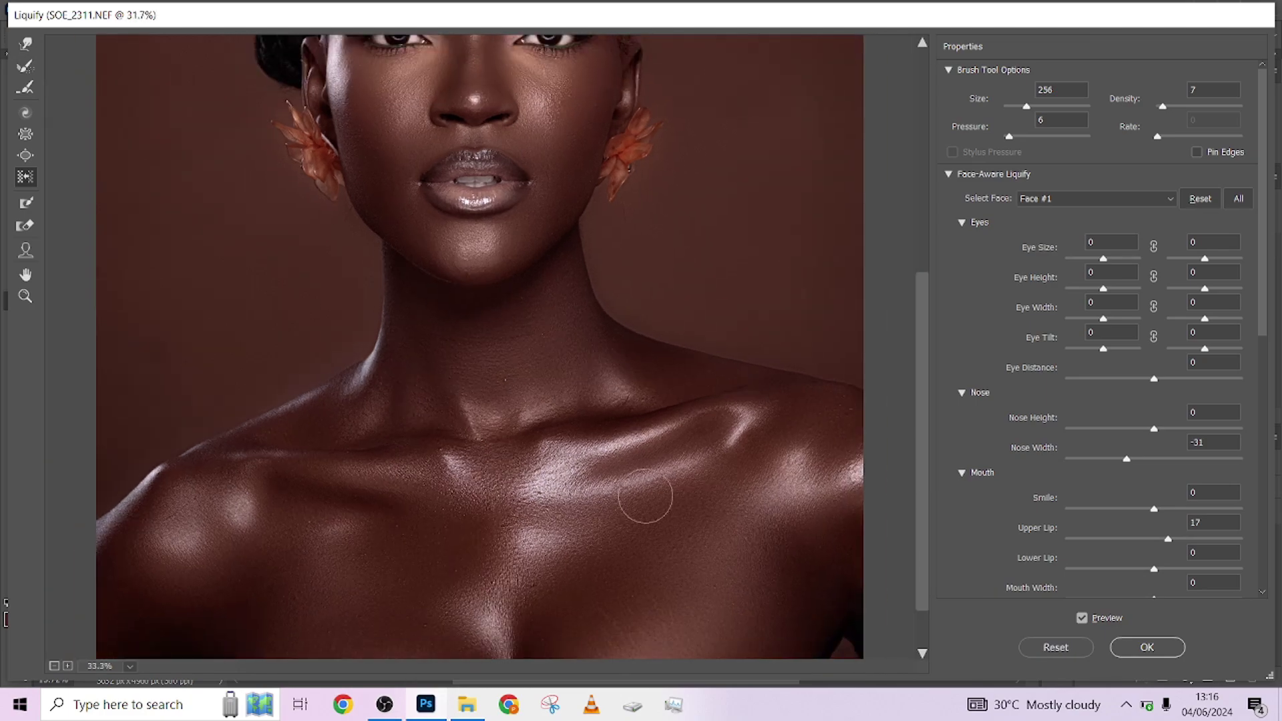
left_click(1136, 646)
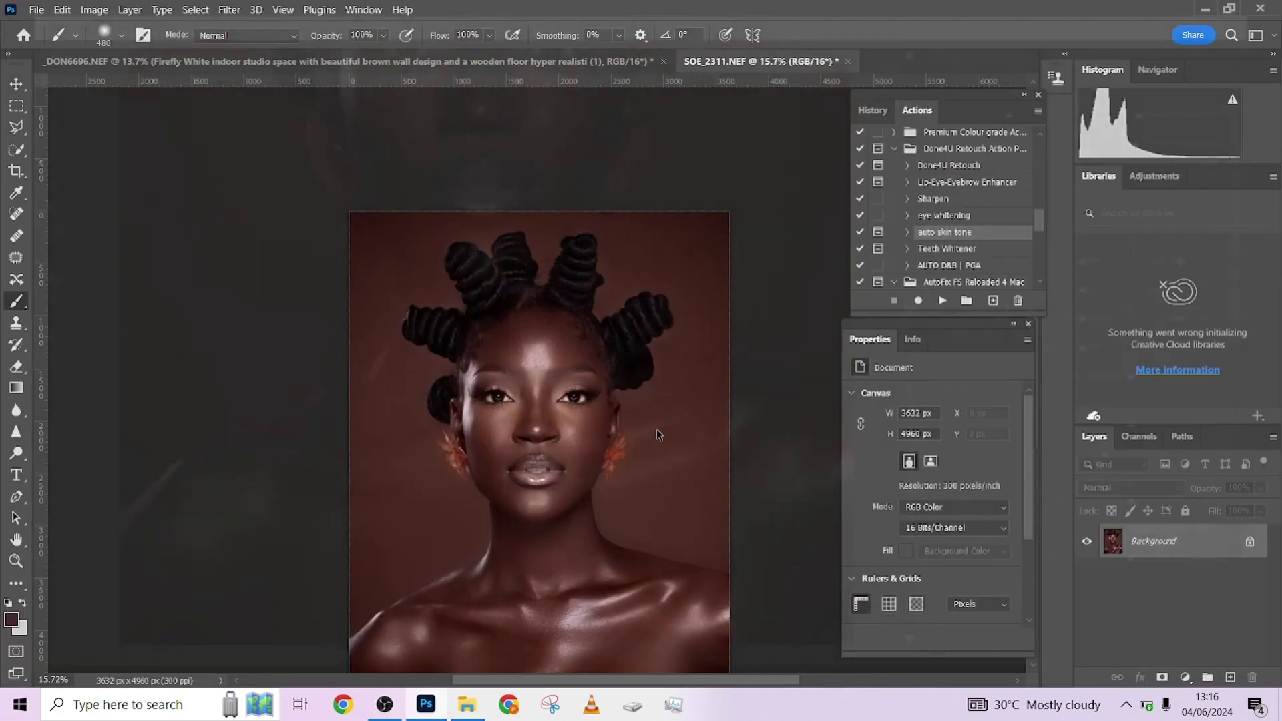
Step: Compare the portrait before and after Liquify by switching between the Flatten Image and Liquify history states
scroll(668, 348, "down", 2)
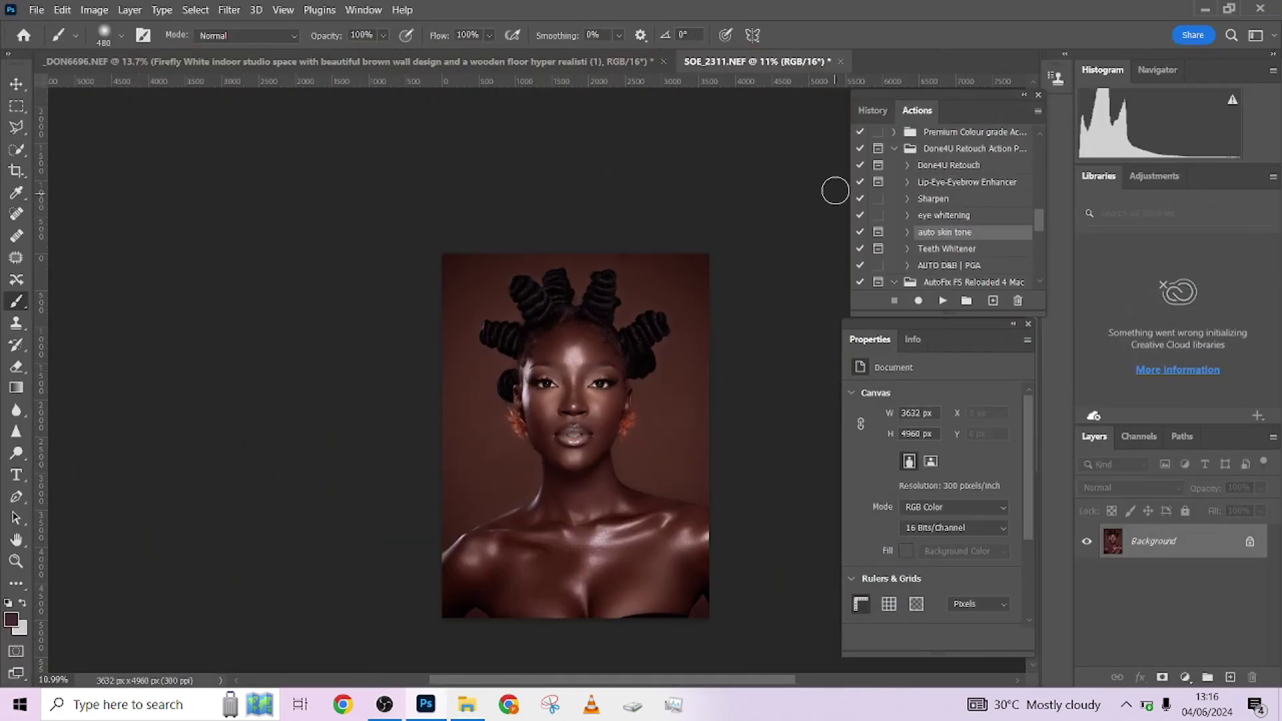
left_click(872, 111)
left_click(922, 259)
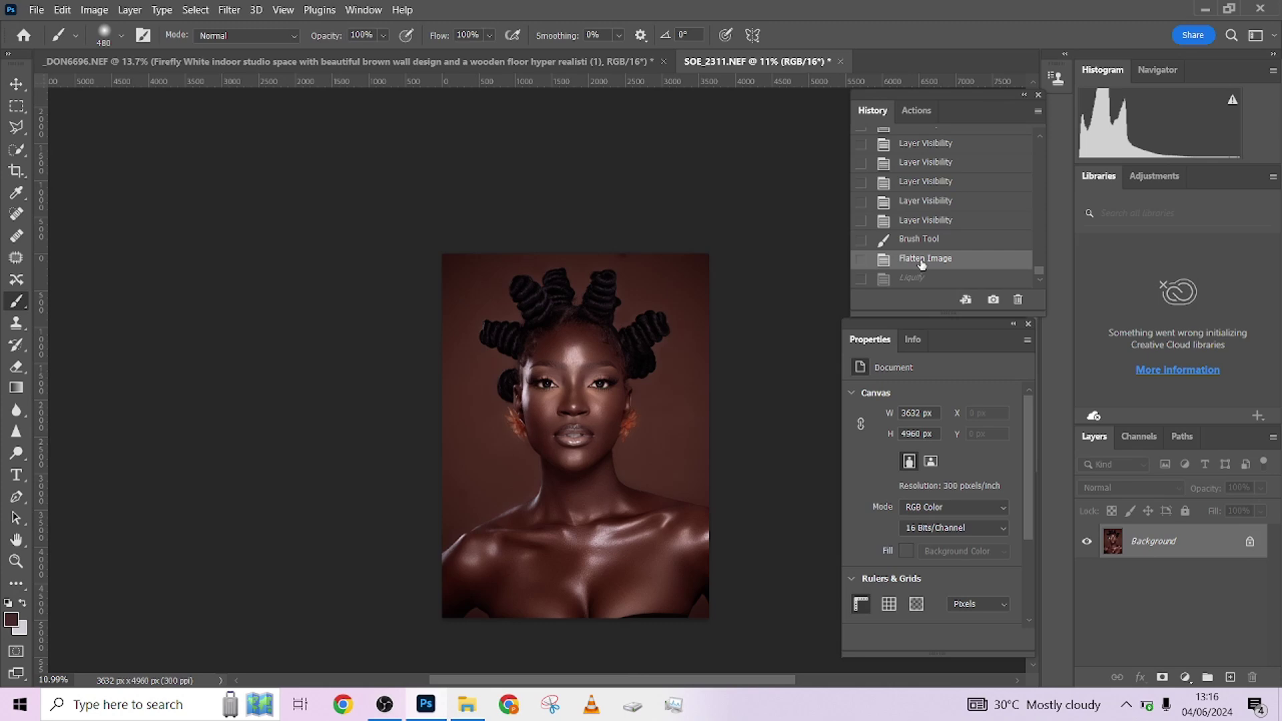
left_click(924, 279)
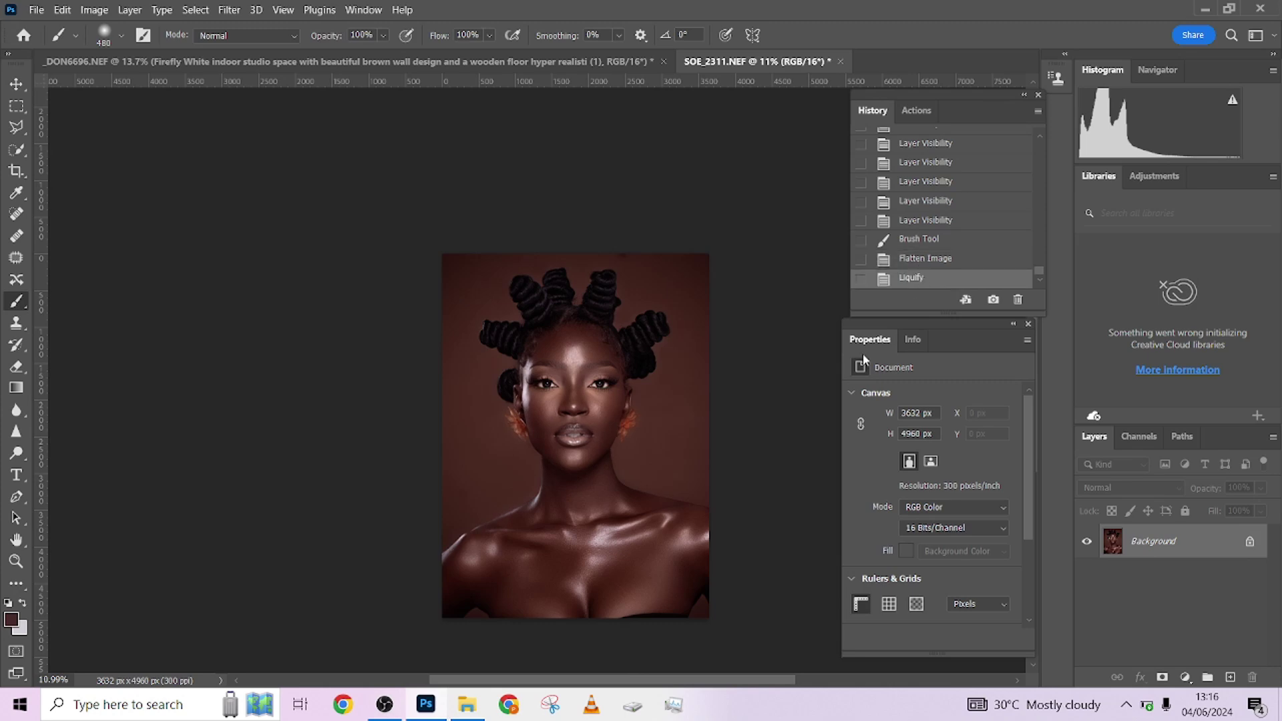
scroll(532, 462, "up", 4)
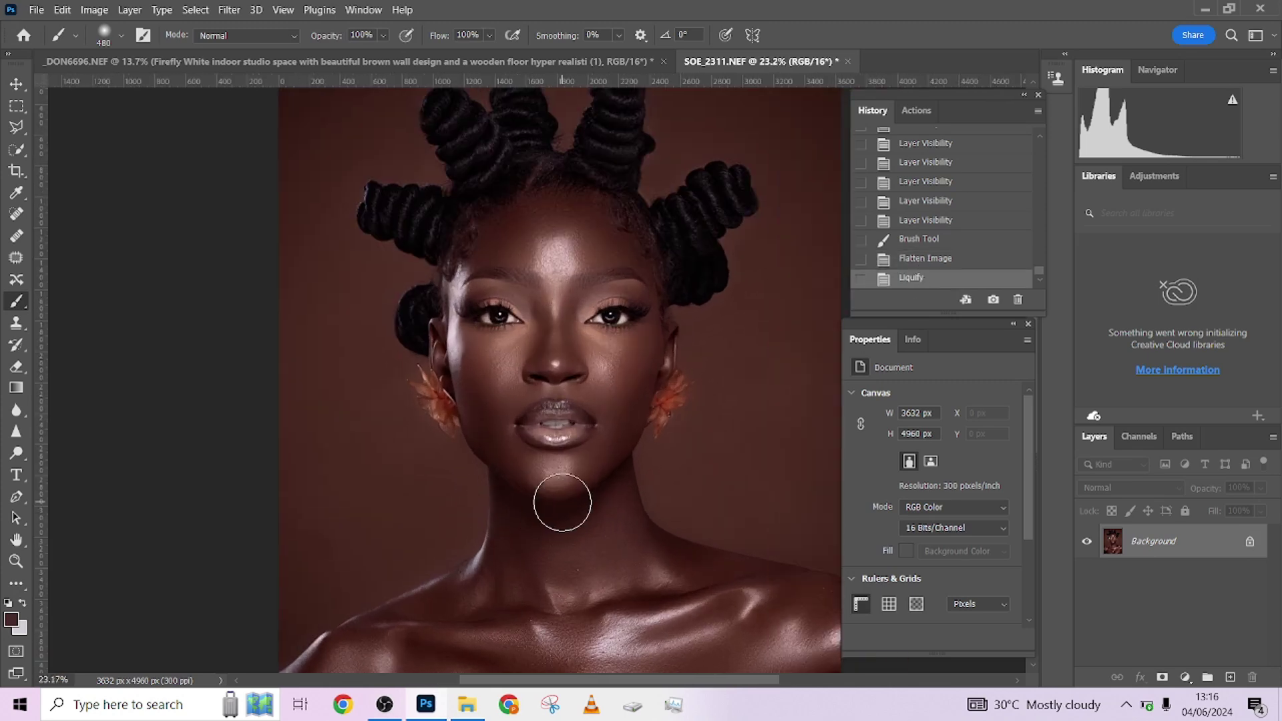
scroll(591, 453, "down", 1)
Step: Run the AUTO D&B | PGA action from the Done4U Retouch set on the flattened portrait
left_click(915, 111)
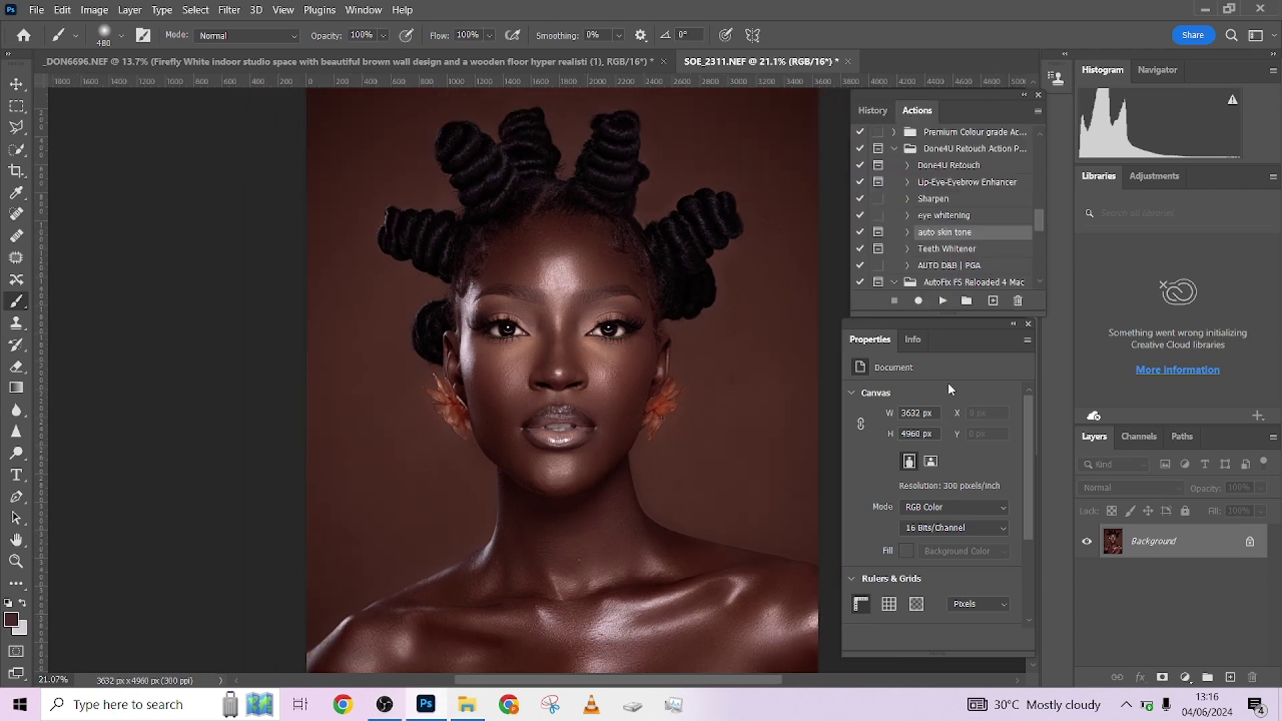
scroll(934, 259, "down", 3)
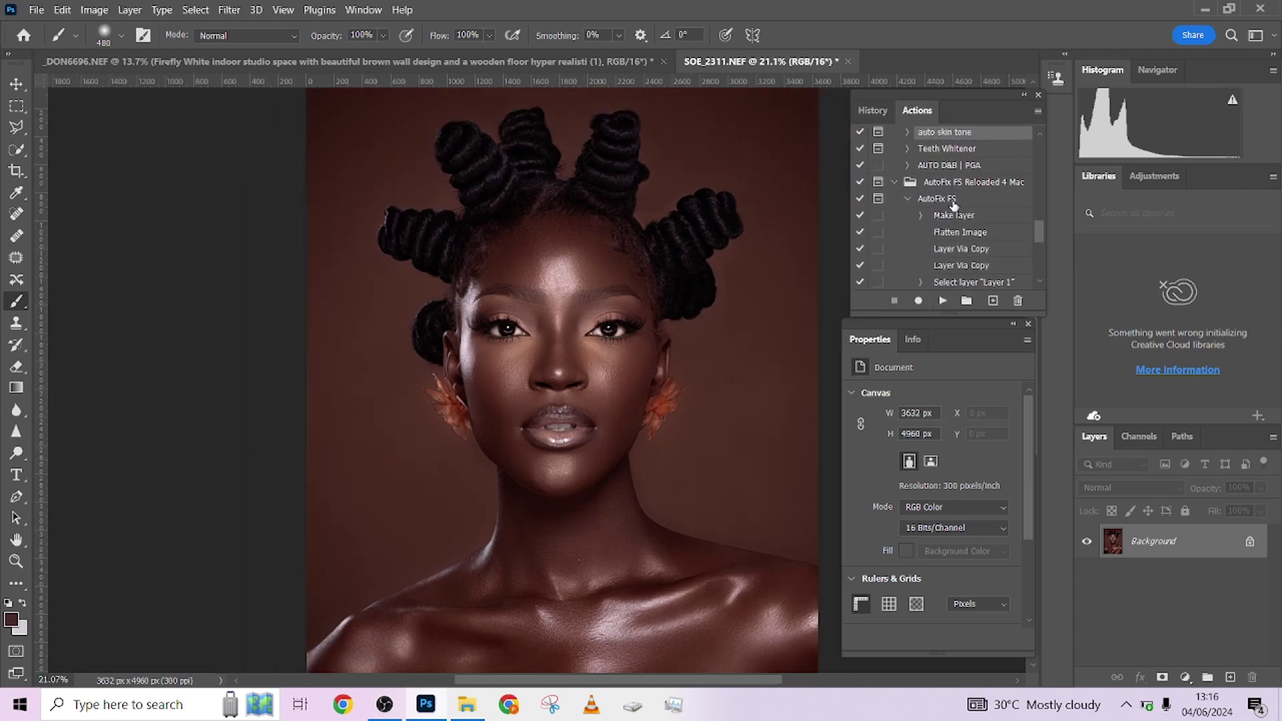
scroll(953, 205, "up", 1)
left_click(946, 222)
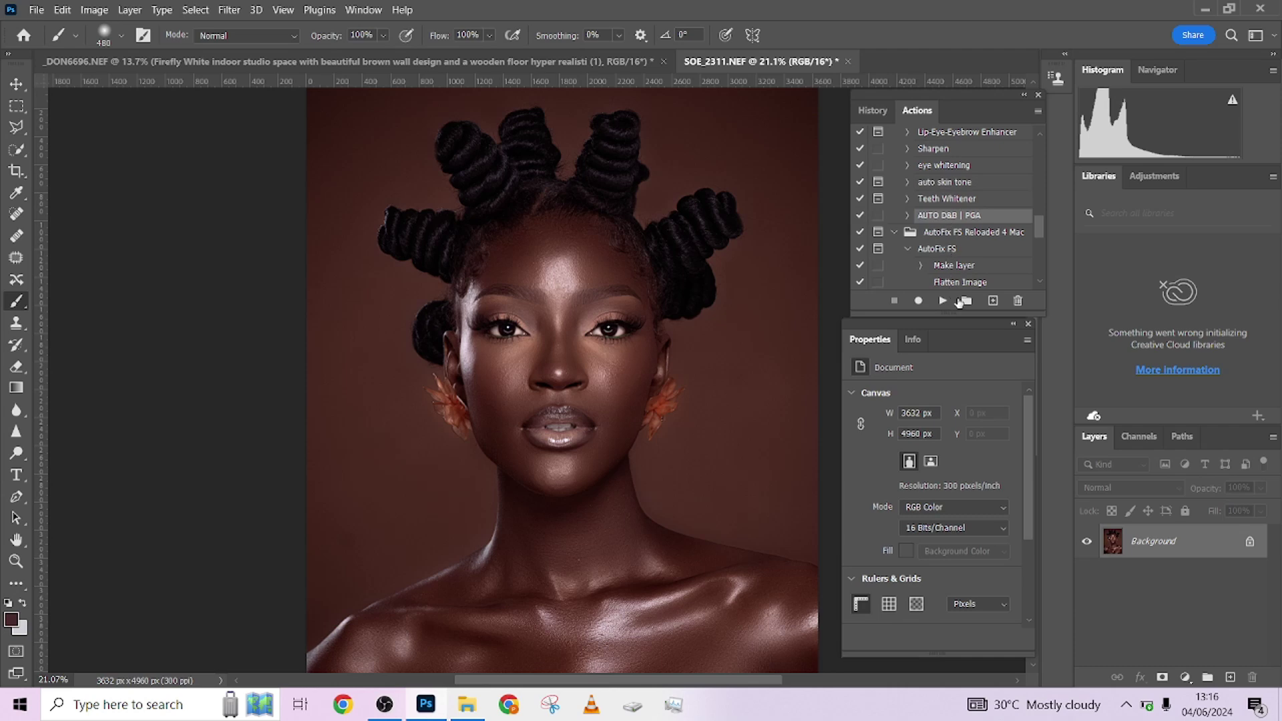
left_click(896, 233)
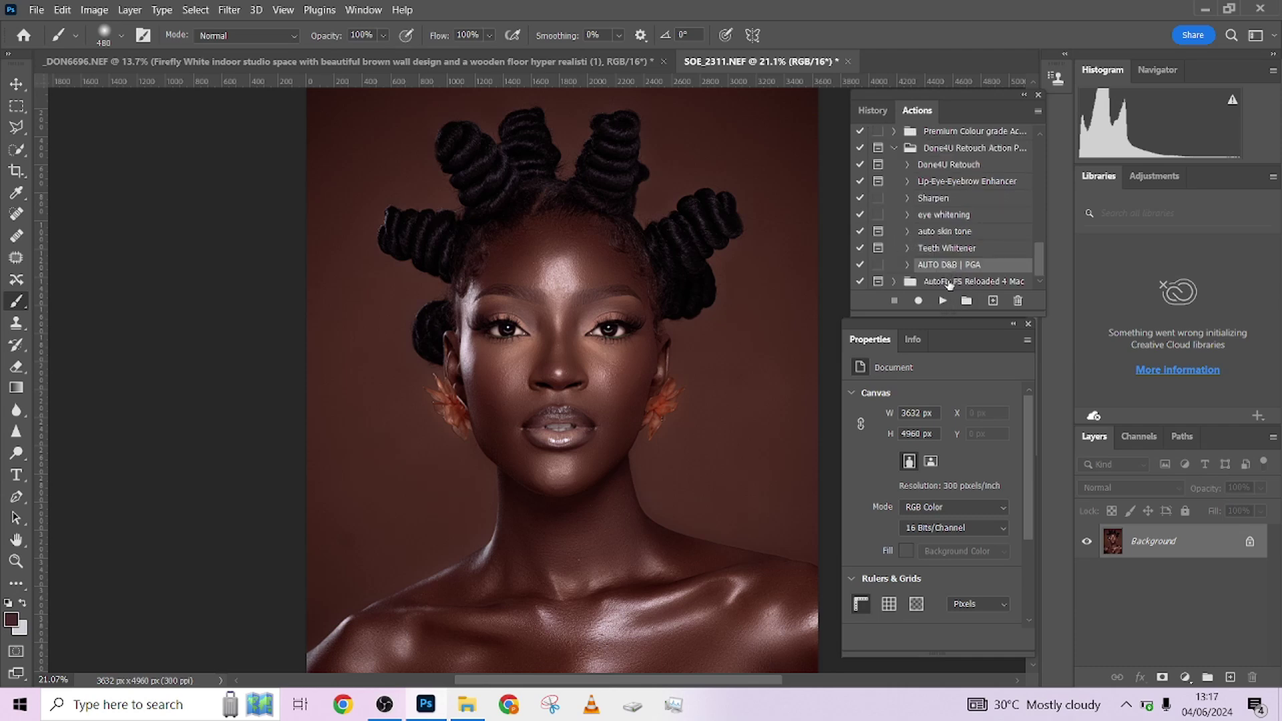
left_click(943, 303)
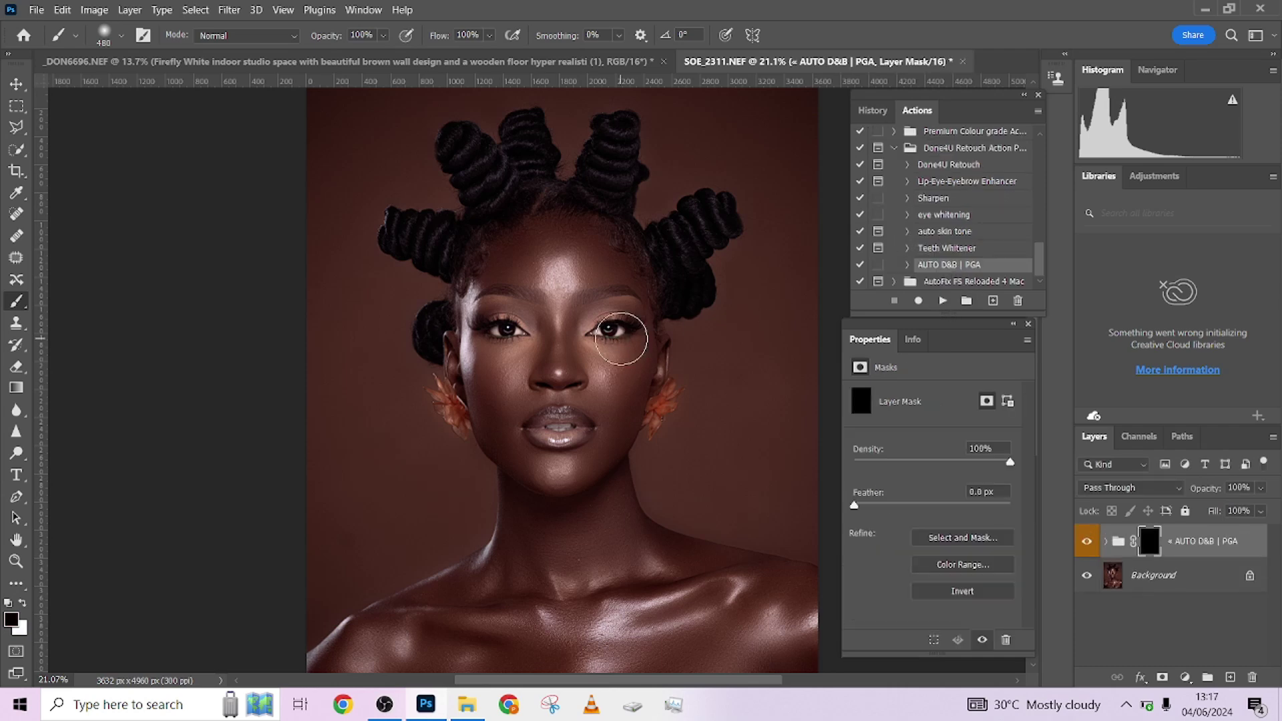
Step: Paint white along the nose highlights in the AUTO D&B | PGA group's mask with a small brush of about size 100
scroll(554, 428, "up", 7)
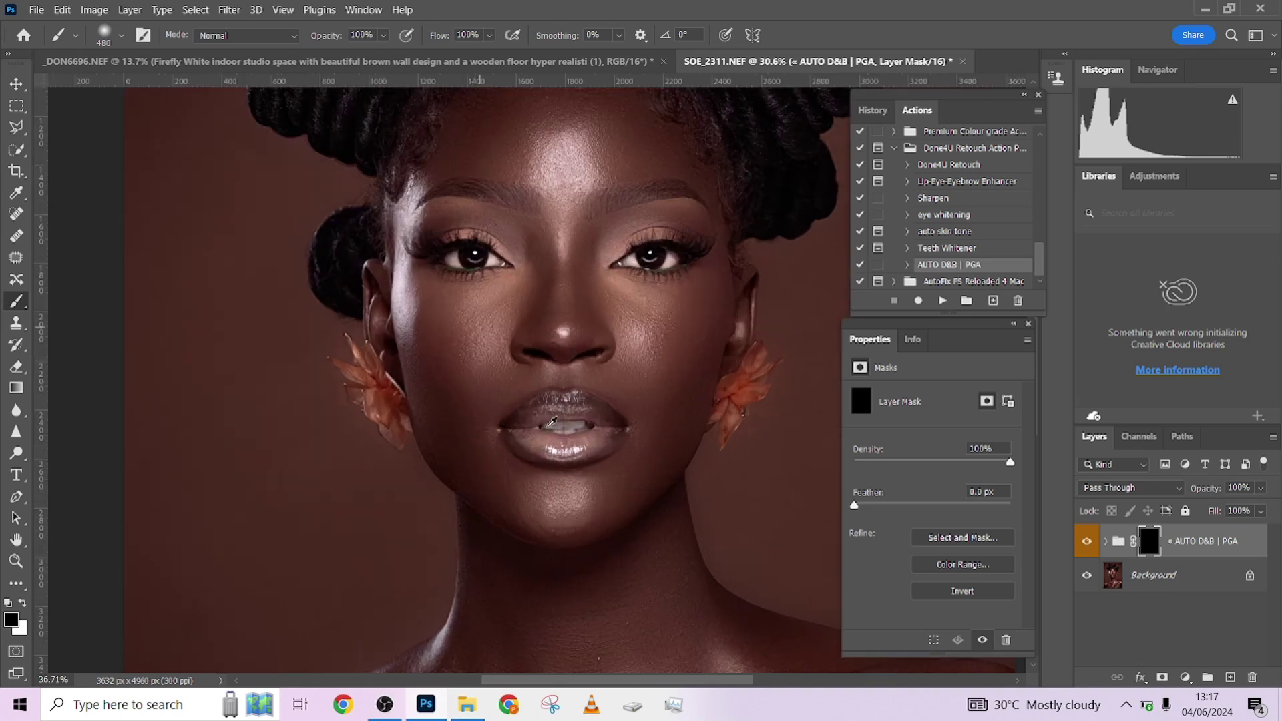
mouse_move(568, 413)
left_mouse_down()
mouse_move(542, 417)
mouse_move(601, 428)
mouse_move(538, 429)
mouse_move(553, 421)
mouse_move(587, 427)
mouse_move(543, 435)
left_mouse_up()
key("x")
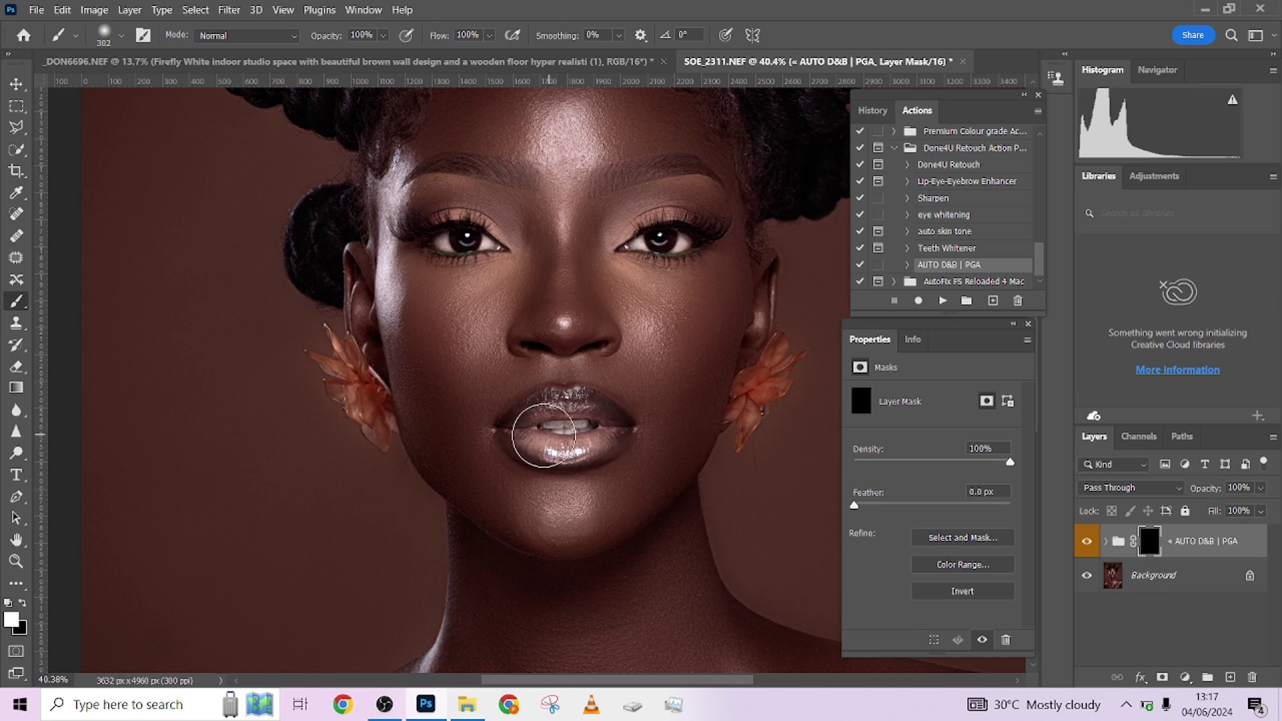
mouse_move(562, 326)
left_mouse_down()
mouse_move(544, 326)
mouse_move(561, 324)
left_mouse_up()
left_click_drag(564, 227, 549, 227)
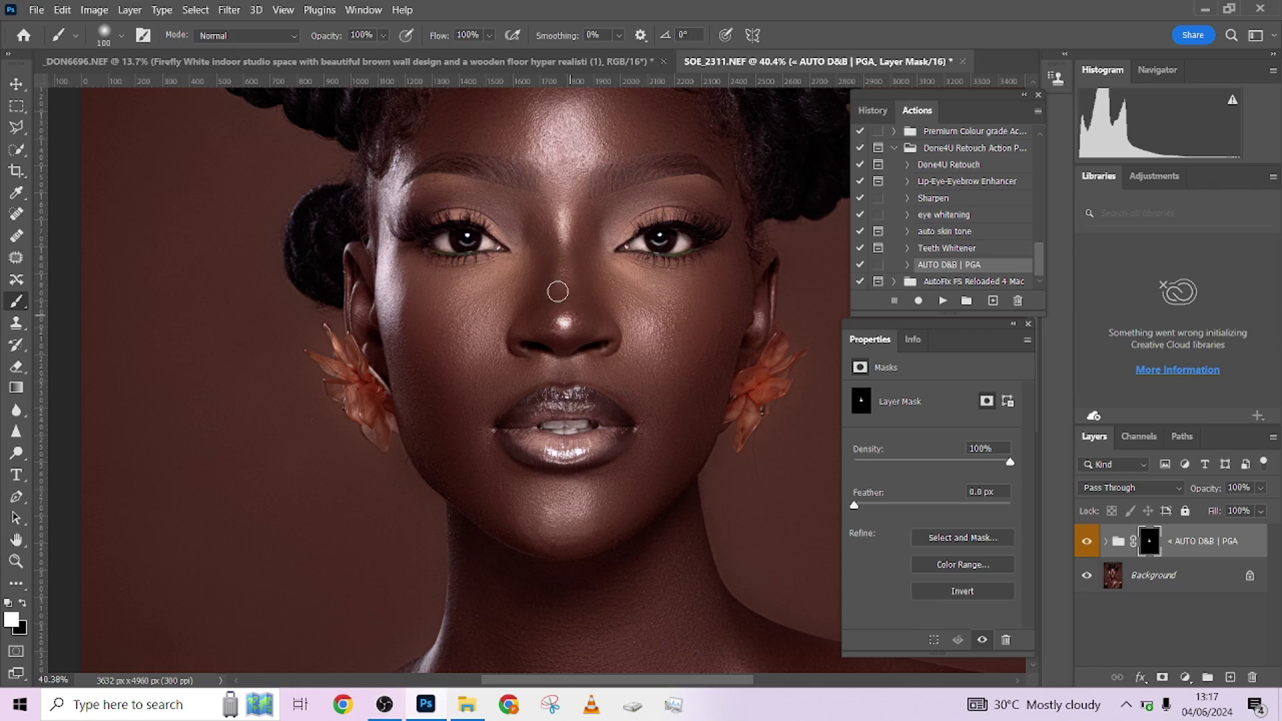
scroll(557, 291, "down", 3)
left_click_drag(566, 314, 566, 316)
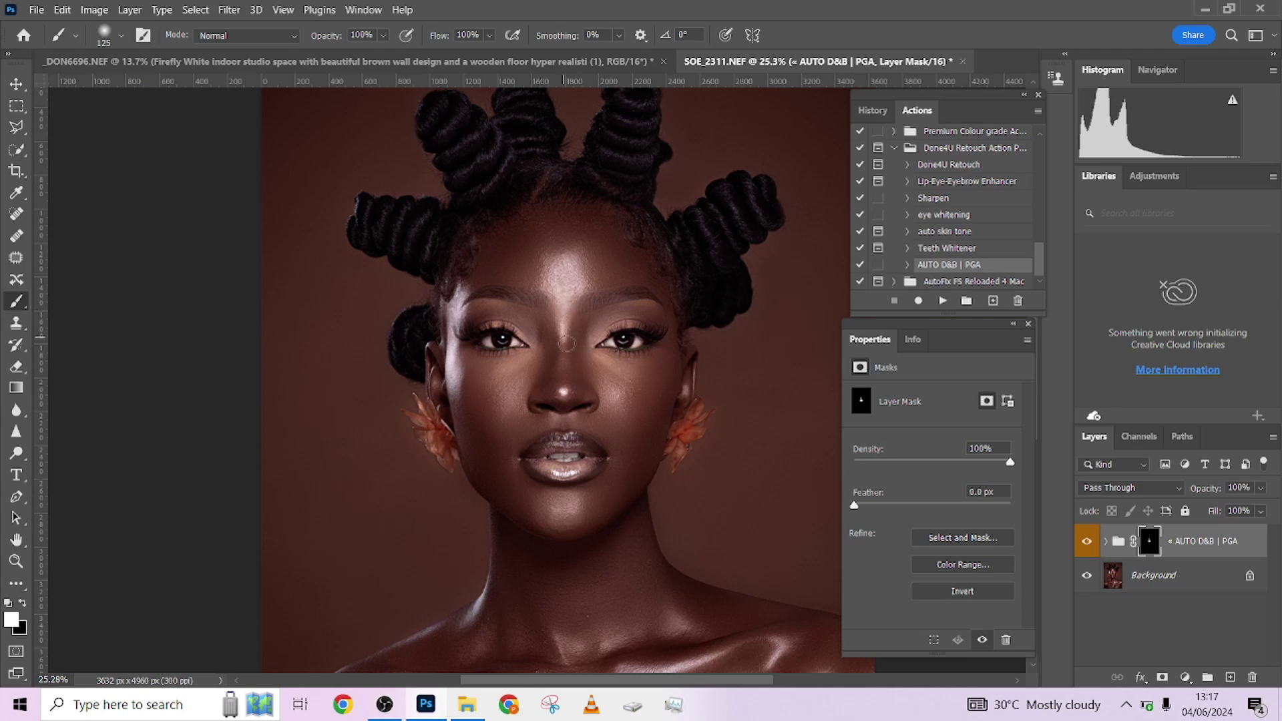
Step: Lower the brush flow to 21% and paint white over the central forehead in the dodge-and-burn mask at size 397
key("x")
left_click_drag(569, 298, 560, 296)
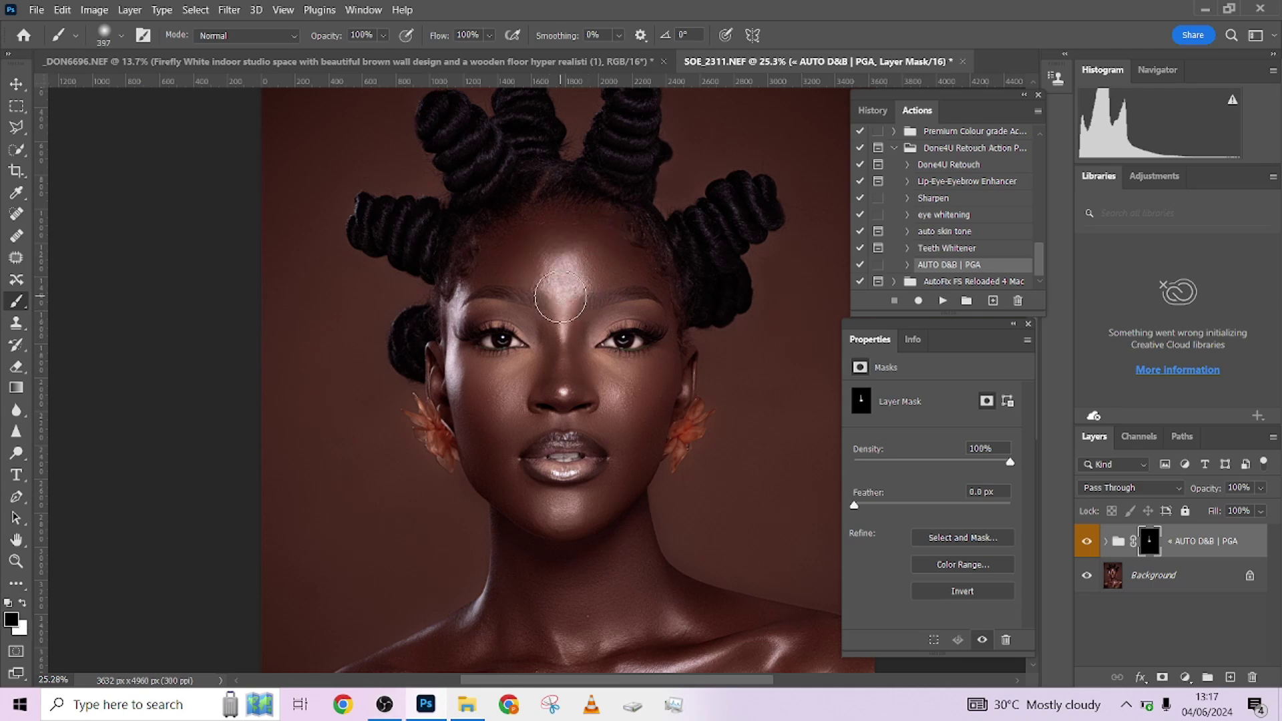
key("x")
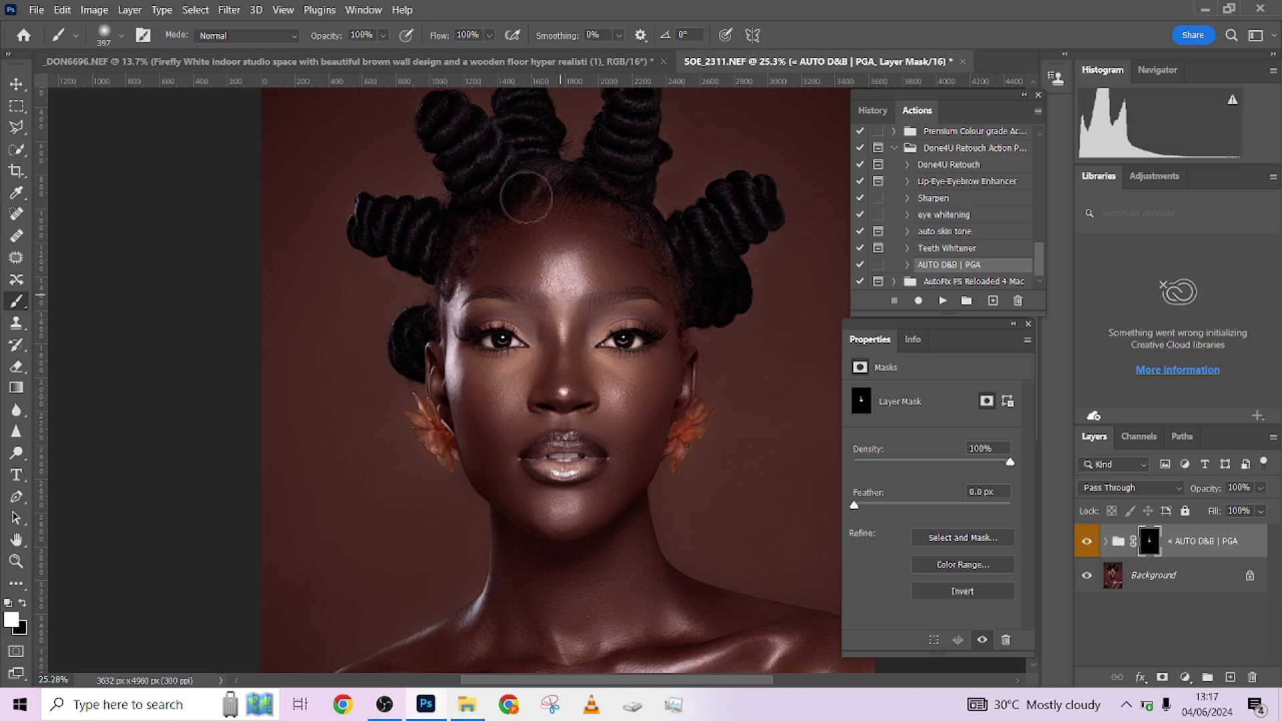
left_click(559, 294)
scroll(578, 307, "up", 2)
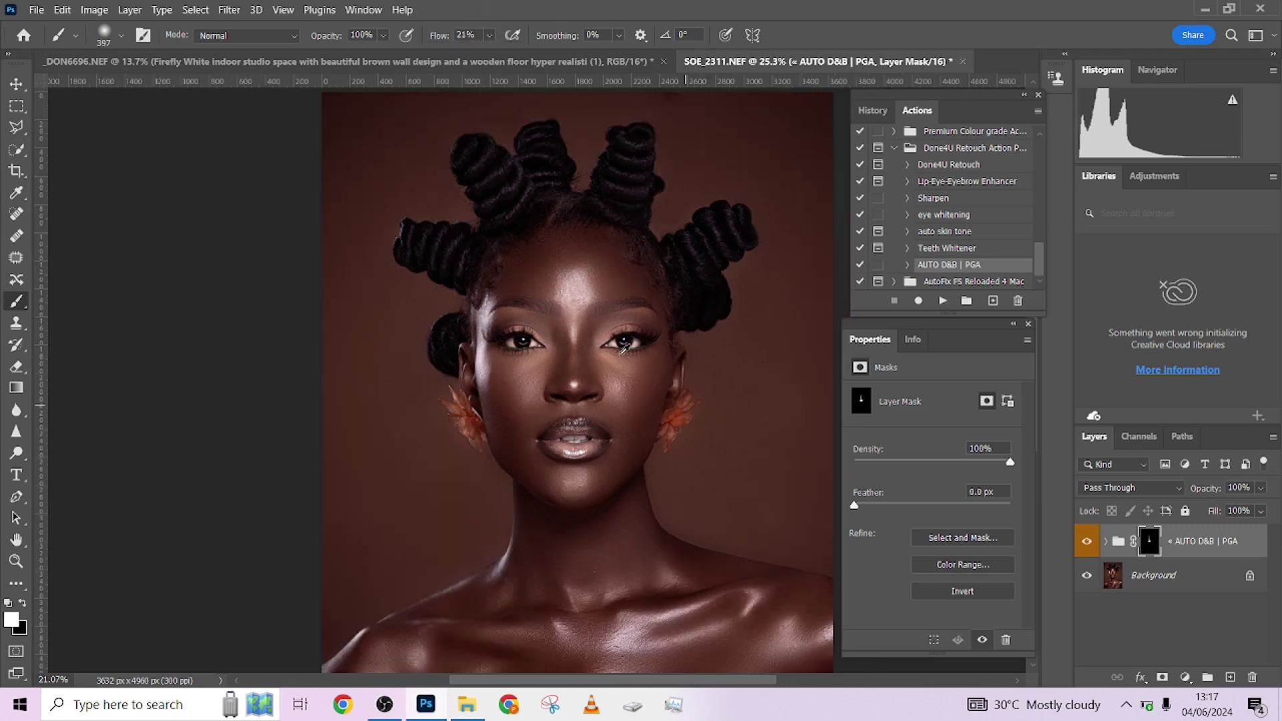
scroll(584, 328, "down", 3)
scroll(591, 348, "up", 3)
scroll(588, 354, "up", 4)
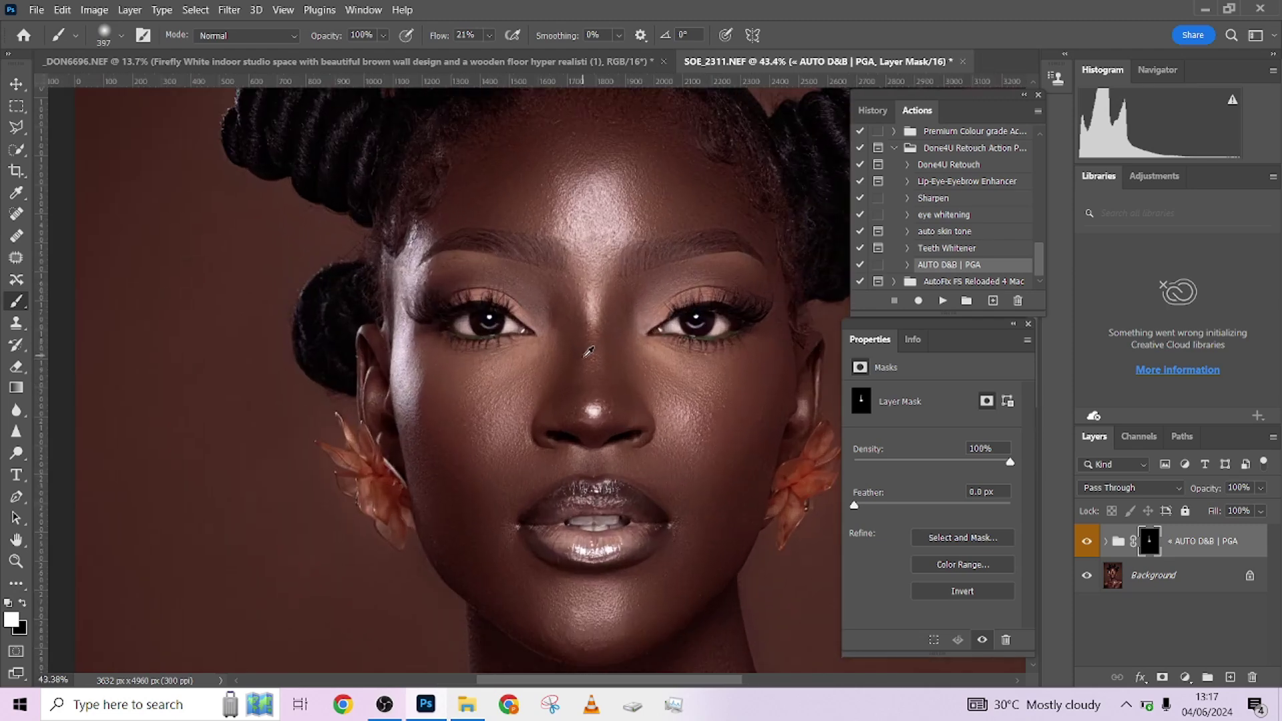
Step: Refine the dodge-and-burn mask along the nose bridge with a size 95 white brush, and enlarge the brush to 387
left_click_drag(571, 345, 515, 347)
scroll(600, 350, "down", 3)
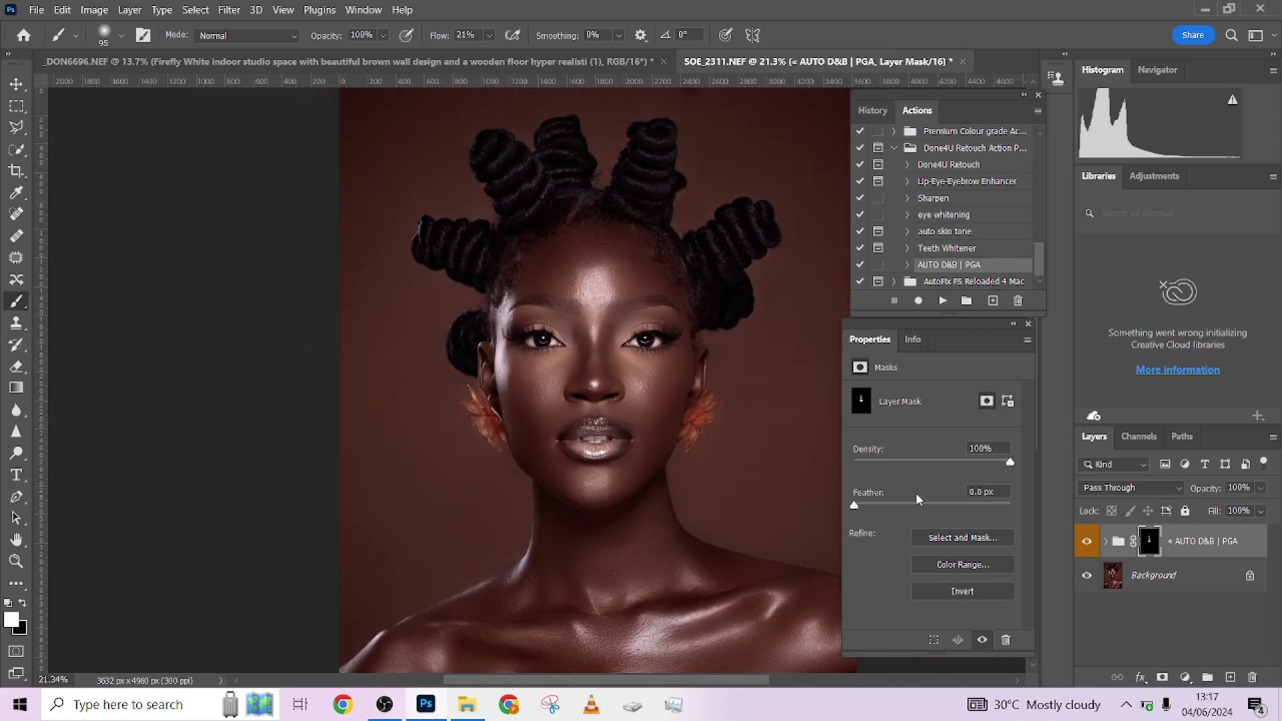
mouse_move(708, 425)
left_mouse_down()
mouse_move(679, 415)
mouse_move(690, 400)
left_mouse_up()
scroll(669, 477, "down", 2)
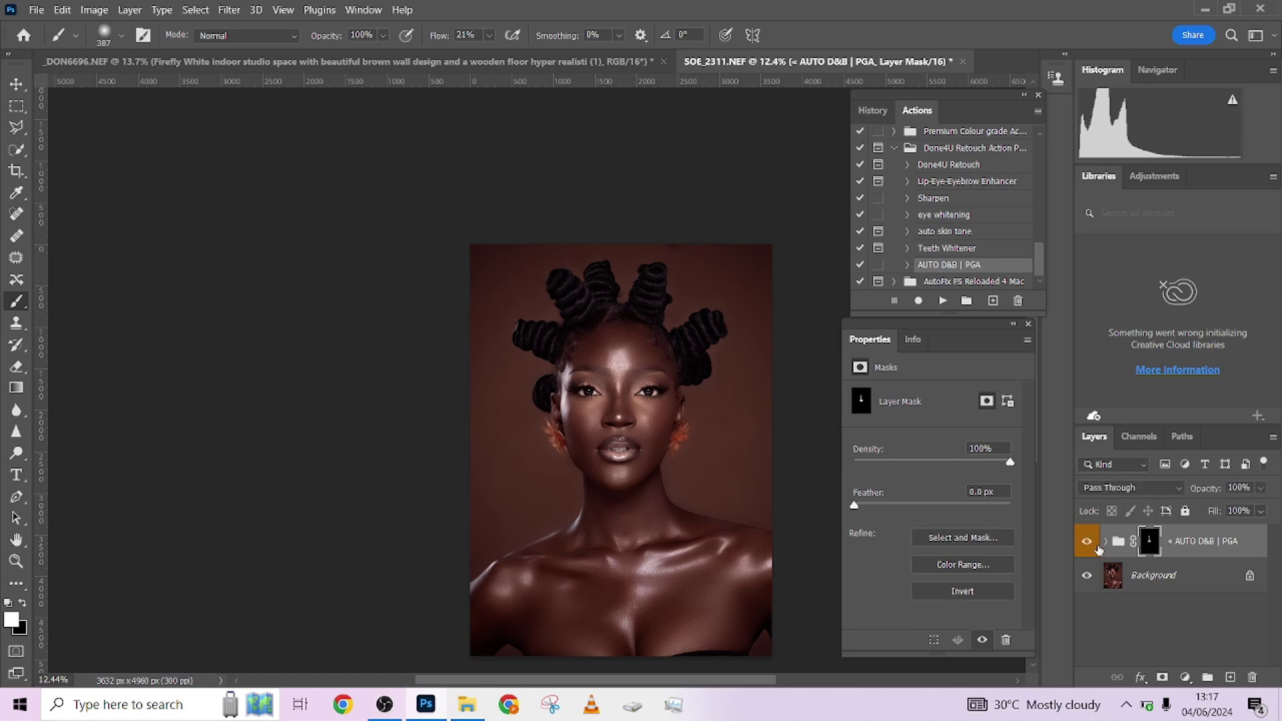
scroll(670, 476, "up", 4)
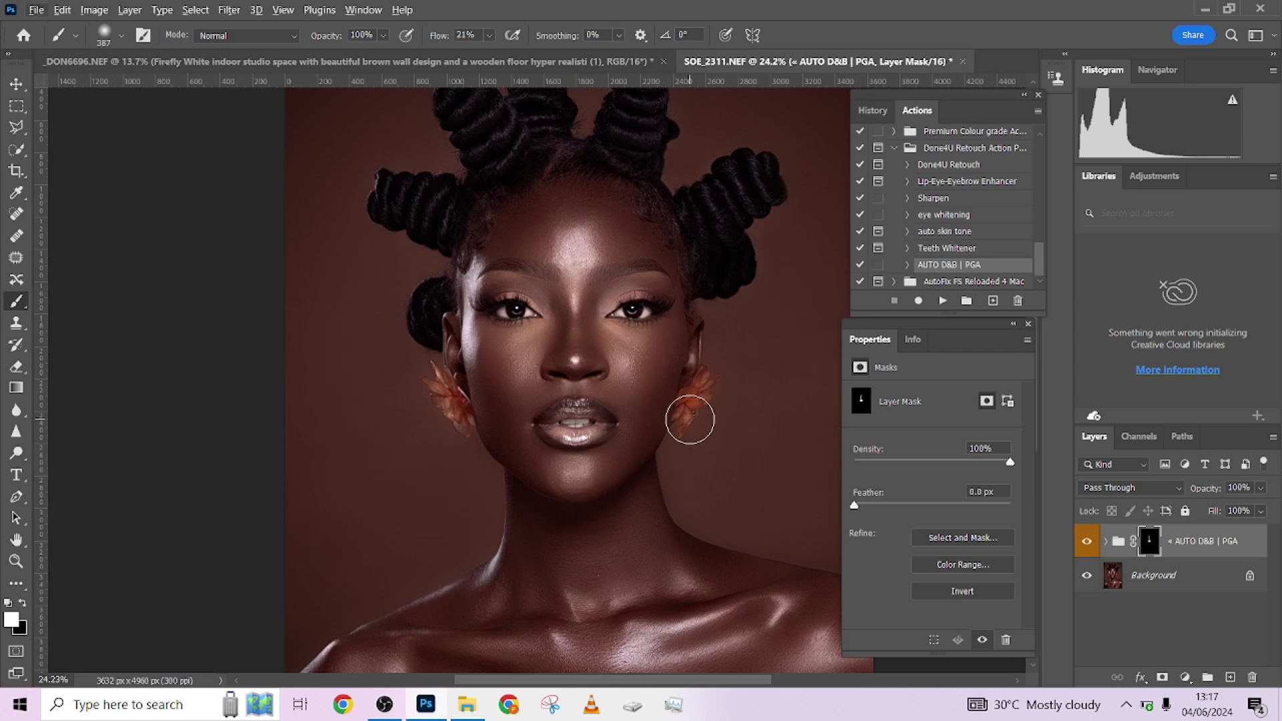
scroll(542, 286, "up", 4)
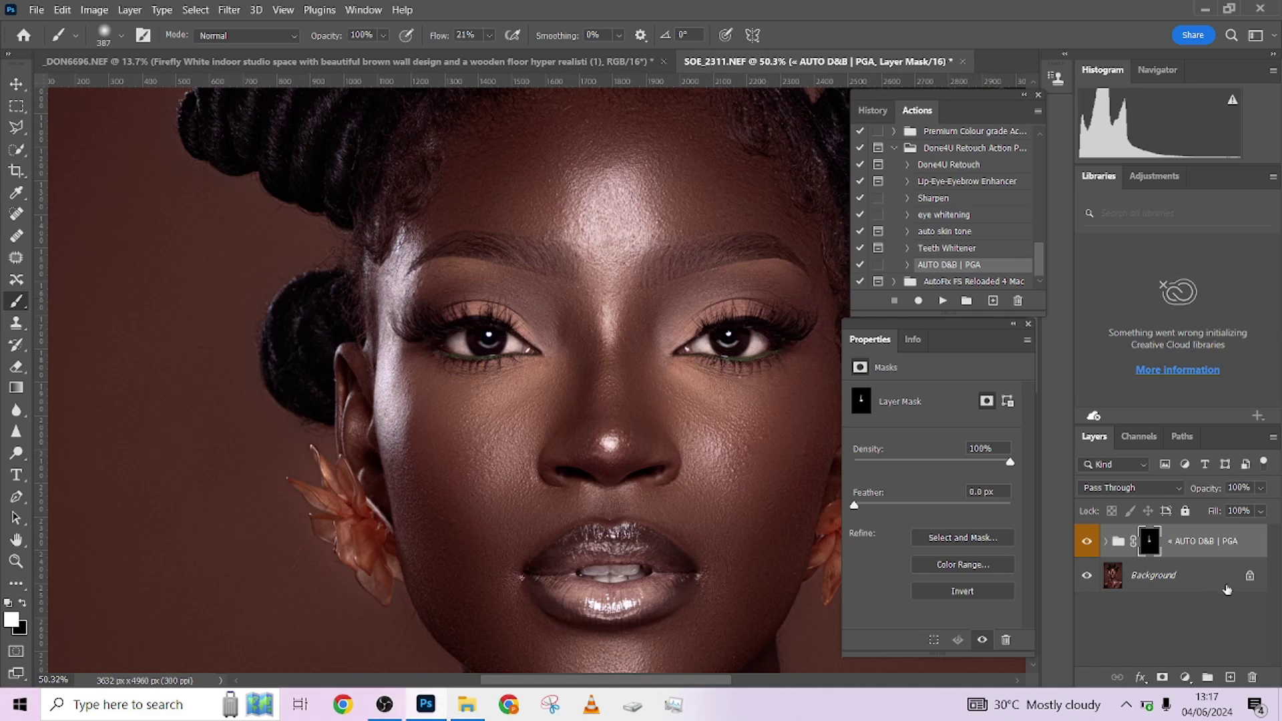
Step: Add a Hue/Saturation adjustment layer, target the eyelid's Reds with saturation +23, and invert its mask to black
left_click(1185, 678)
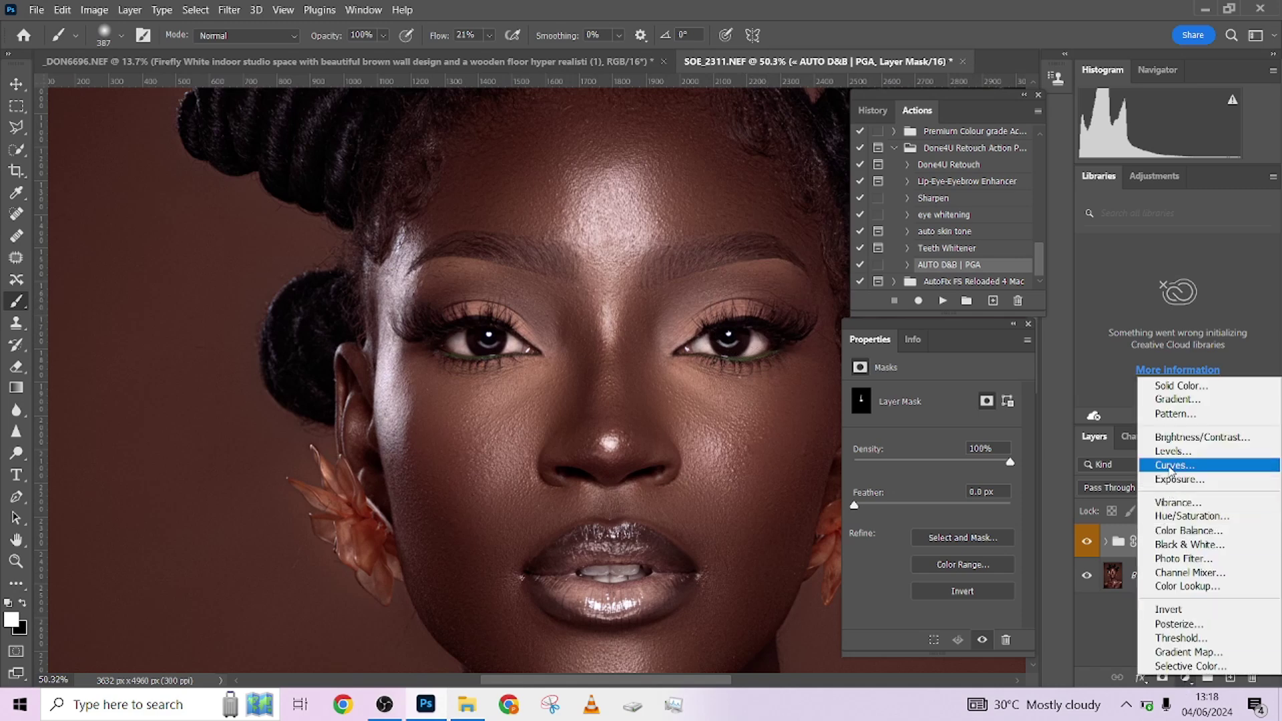
left_click(1187, 517)
left_click(860, 418)
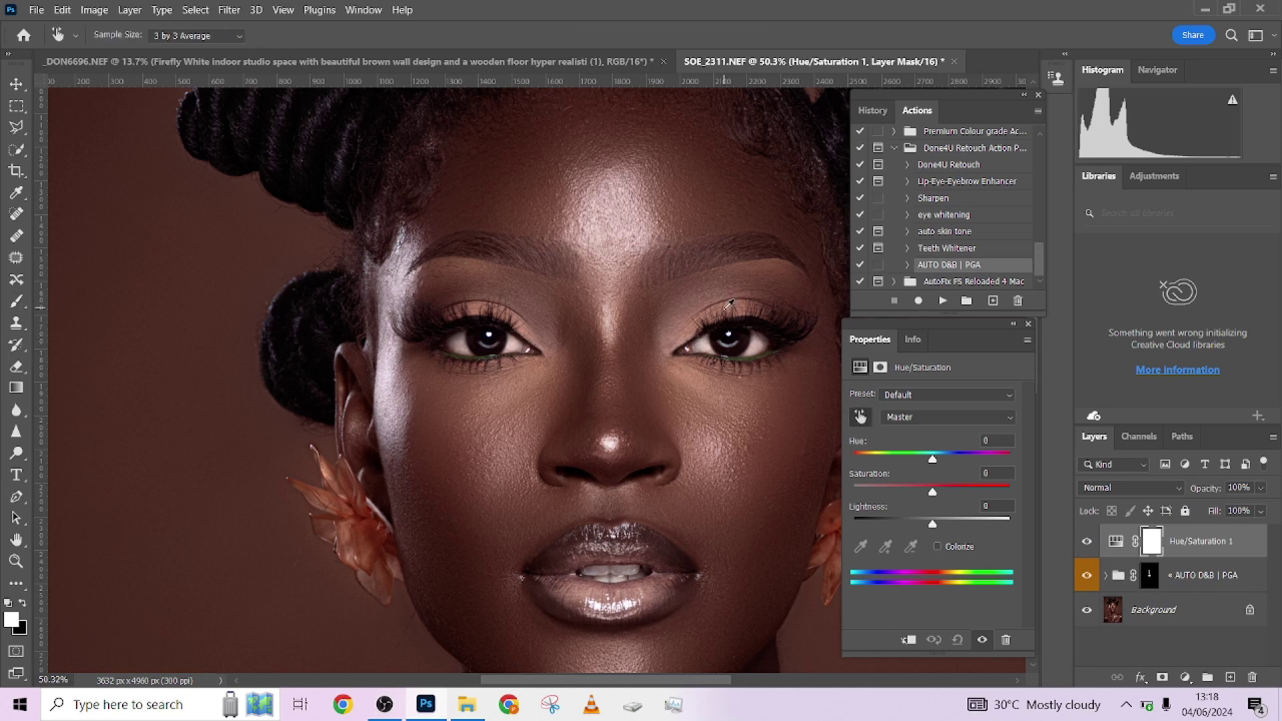
left_click(726, 301)
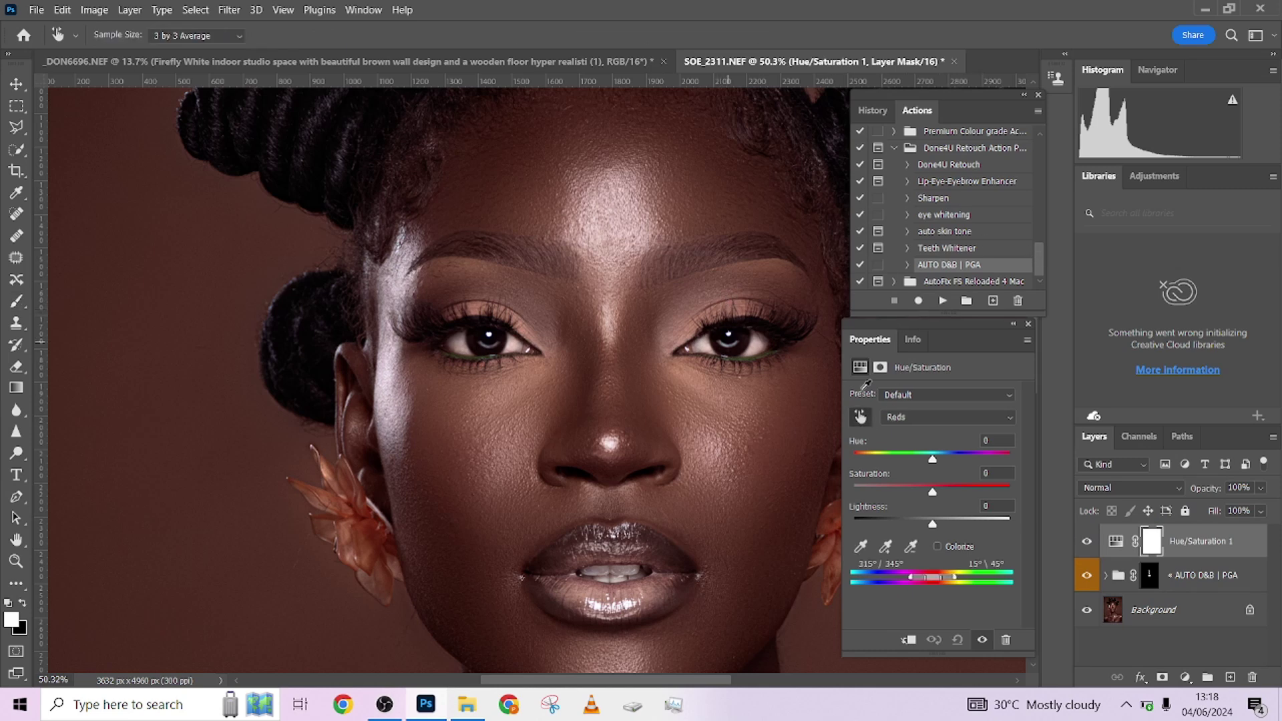
left_click(951, 486)
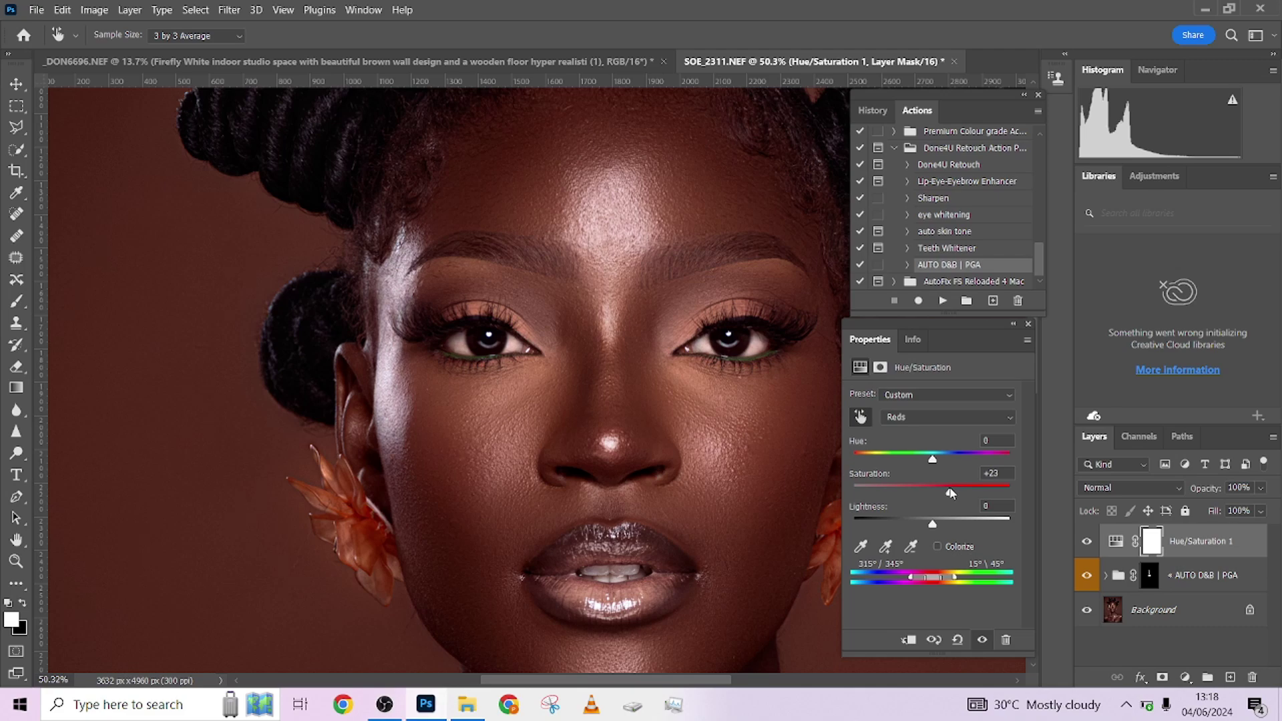
key("ctrl+i")
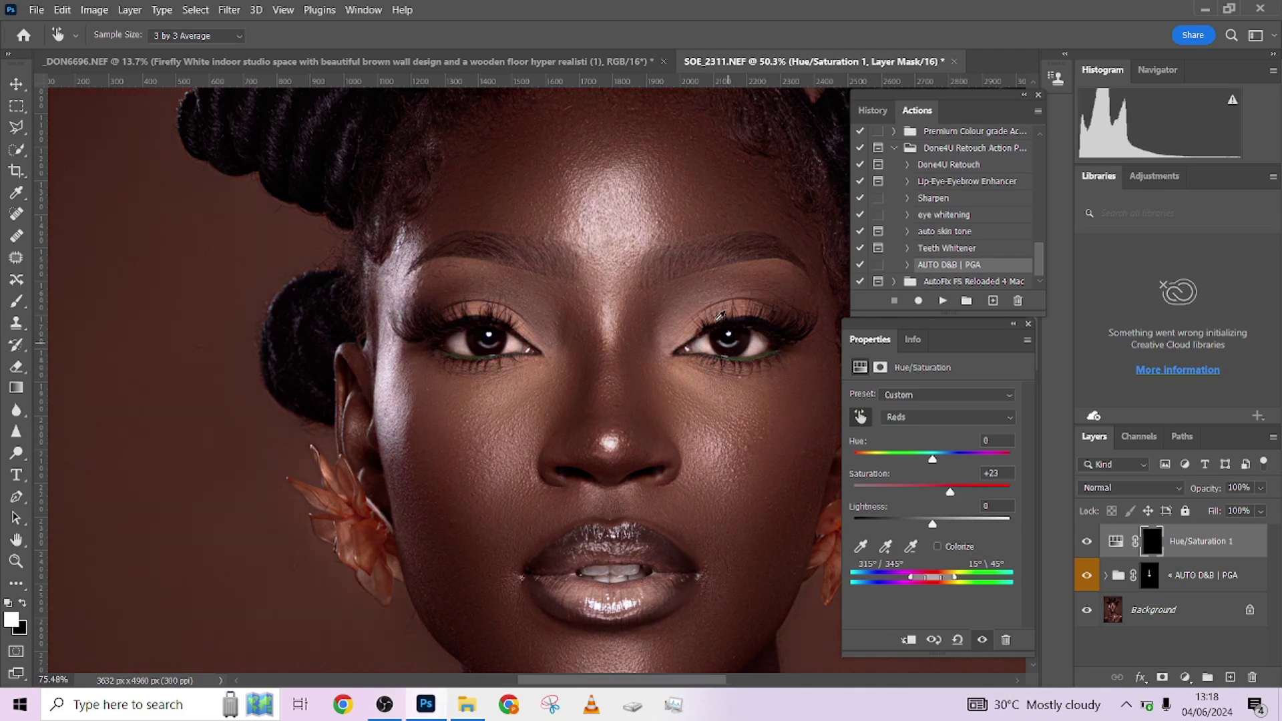
Step: Paint the red saturation boost onto the upper eyelids with a size 95 white brush at 21% flow in the Hue/Saturation mask
scroll(713, 324, "up", 3)
key("b")
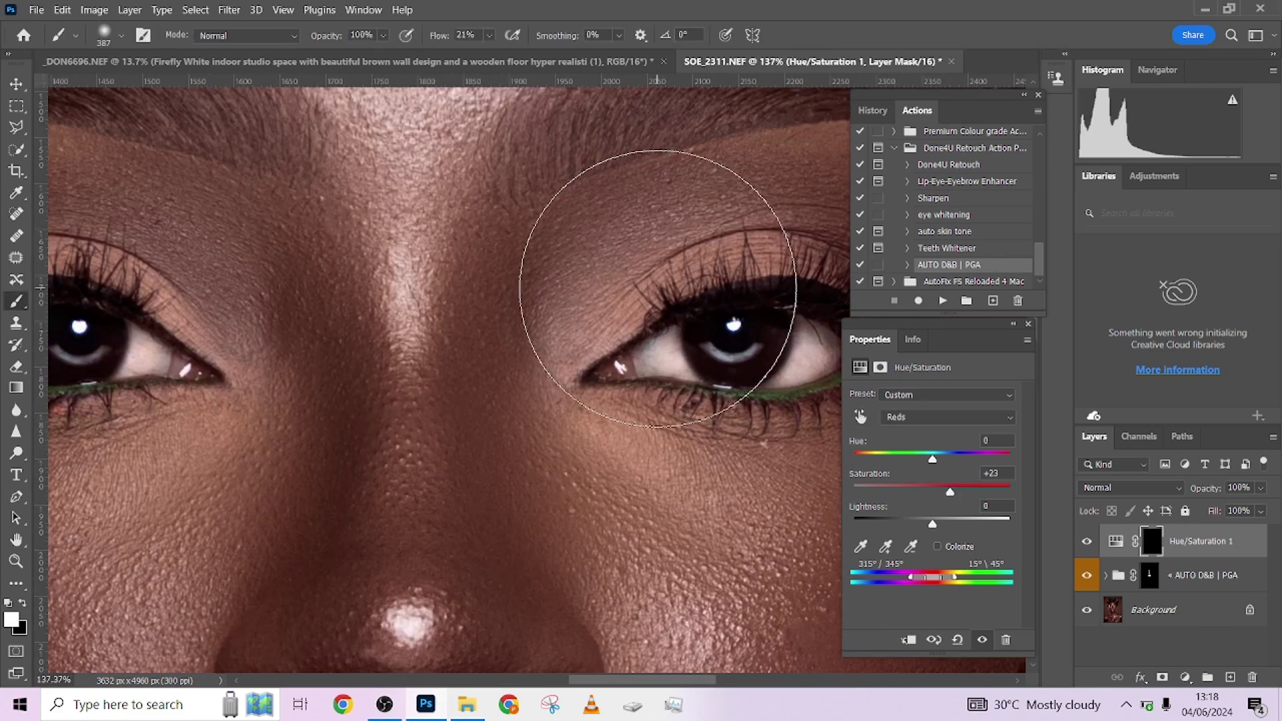
scroll(622, 305, "down", 3)
left_click_drag(666, 299, 645, 303)
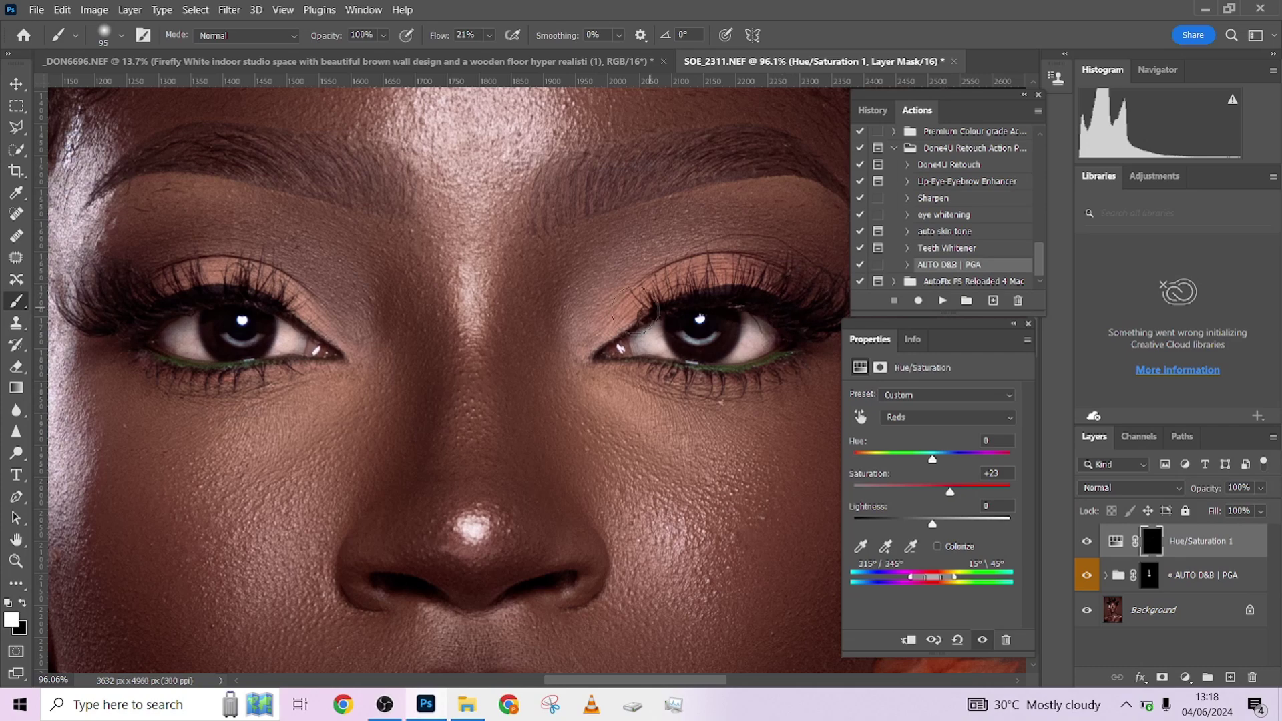
left_click_drag(722, 277, 794, 296)
mouse_move(272, 306)
left_mouse_down()
mouse_move(390, 306)
mouse_move(394, 296)
mouse_move(335, 278)
mouse_move(258, 300)
mouse_move(436, 313)
left_mouse_up()
scroll(387, 314, "right", 5)
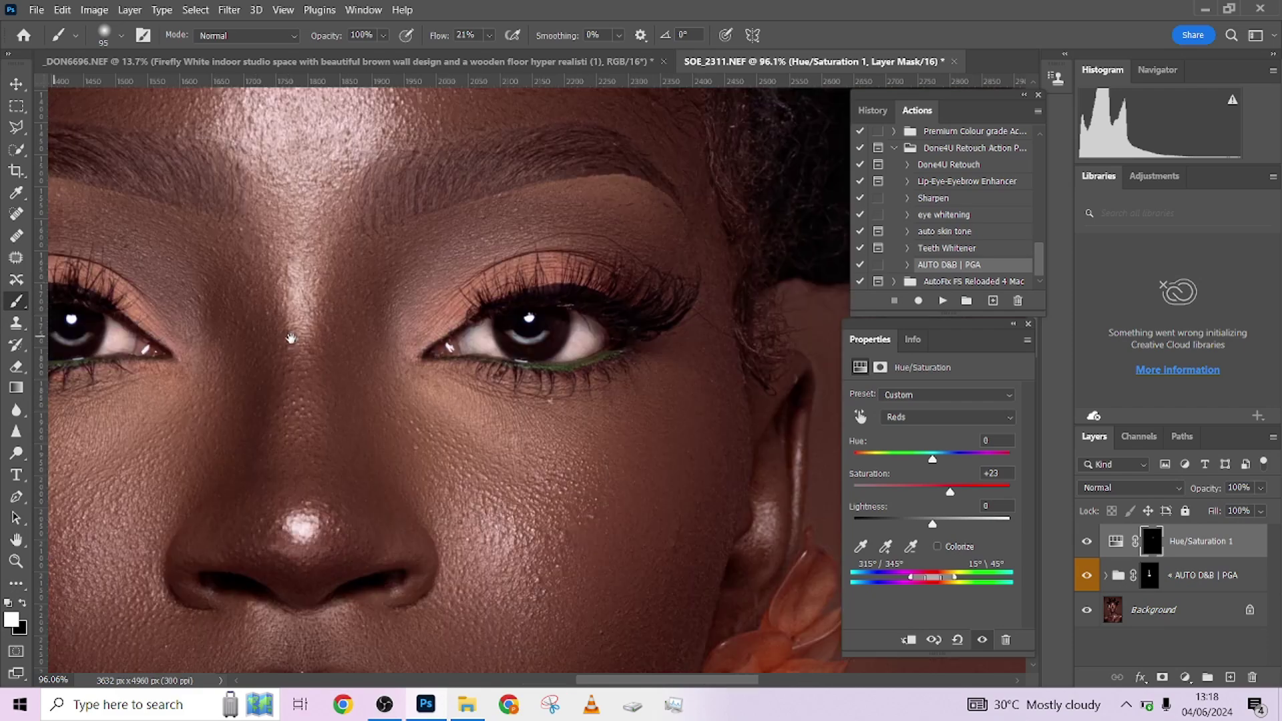
Step: Set the mask brush to size 12 and 67% flow for the green eyeliner under the eye
scroll(588, 294, "down", 6)
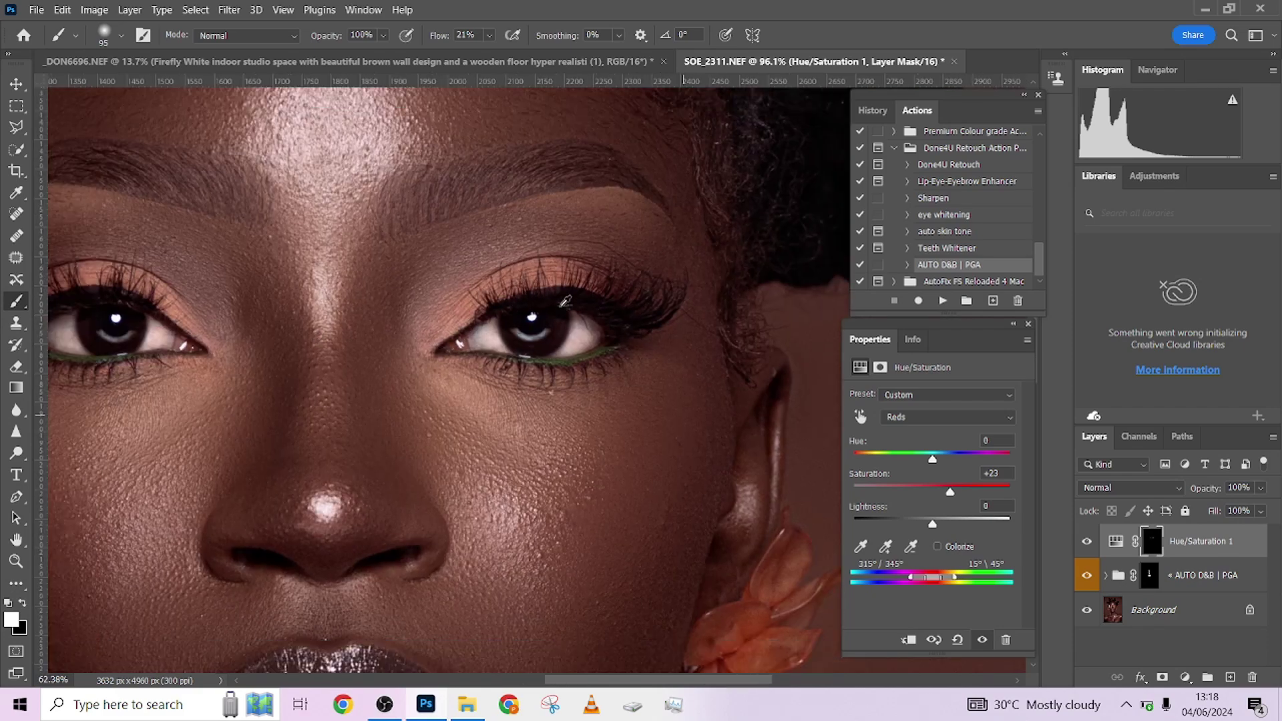
scroll(569, 312, "up", 8)
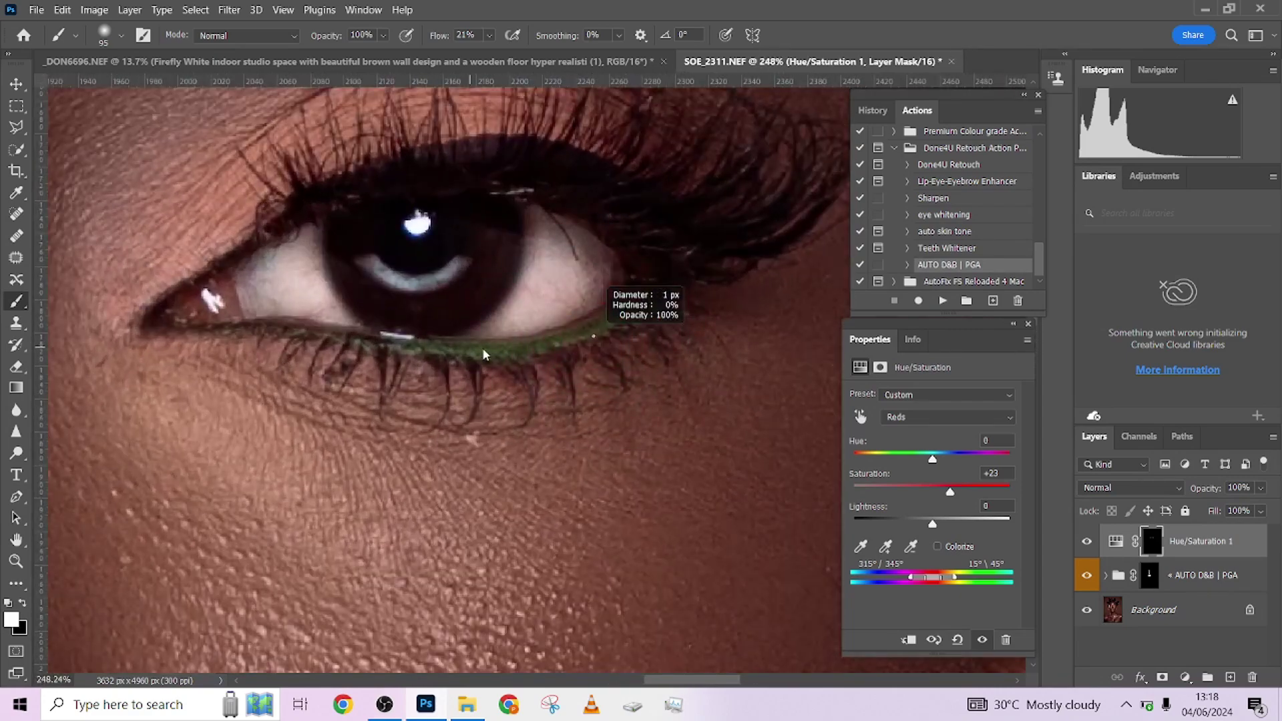
left_click_drag(483, 353, 536, 326)
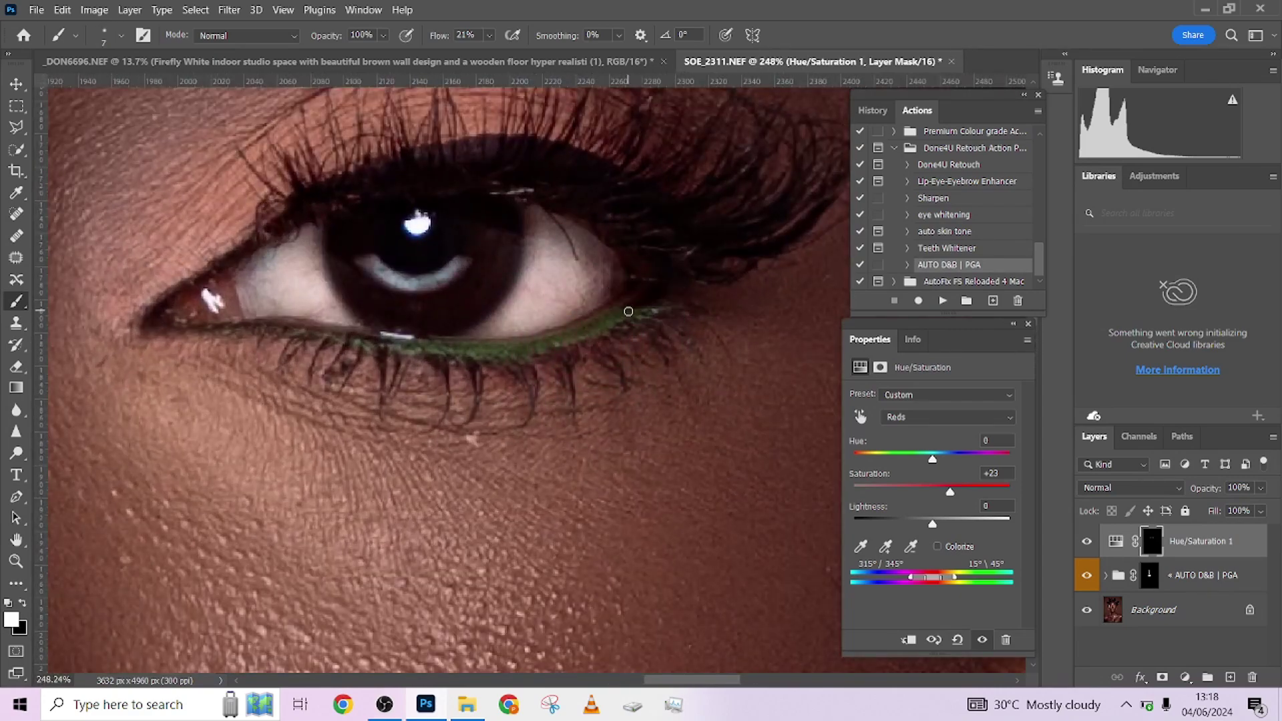
key("bracketright")
key("bracketright")
key("bracketright")
key("bracketright")
key("bracketright")
left_click_drag(442, 39, 473, 40)
Step: Target the Greens in the Hue/Saturation adjustment and set their saturation to +29
left_click(888, 418)
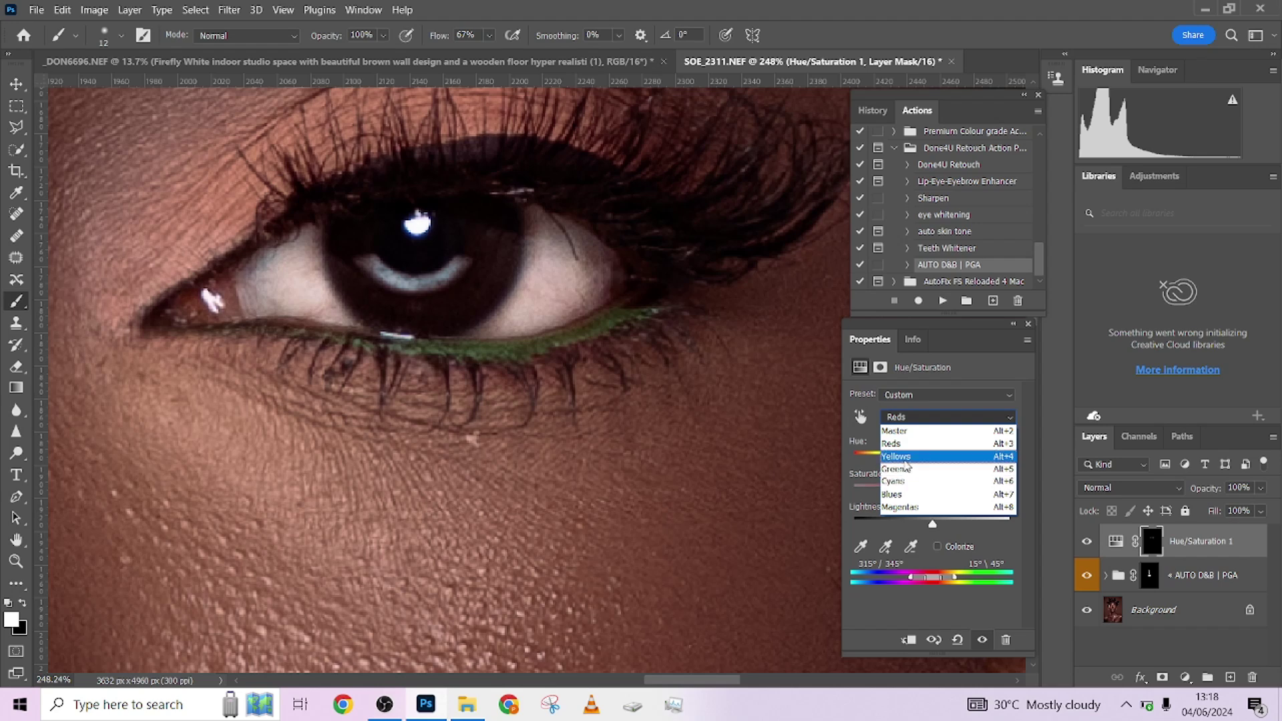
left_click(907, 469)
left_click_drag(944, 488, 955, 494)
Step: Sample the green eyeliner to target Yellows, extend the color range to 92°/138°, and set the saturation to +53
left_click(860, 416)
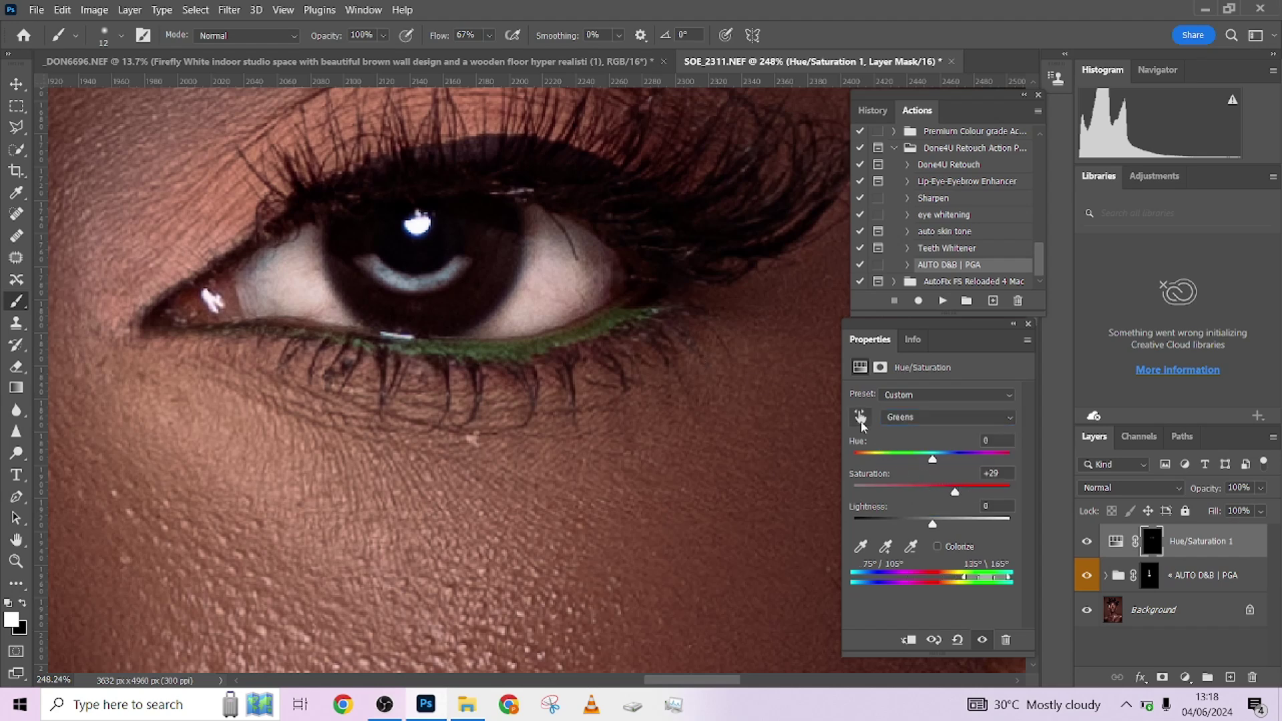
left_click(578, 329)
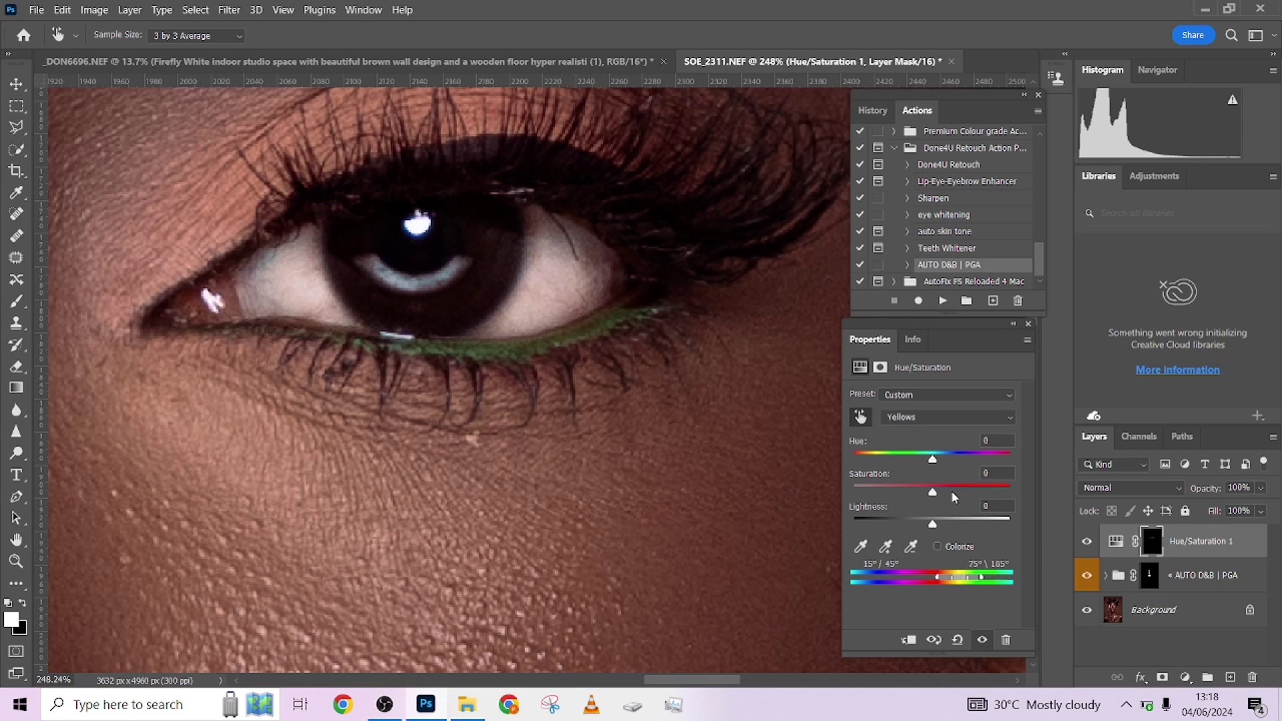
left_click_drag(973, 491, 965, 494)
left_click_drag(989, 581, 998, 581)
left_click(978, 492)
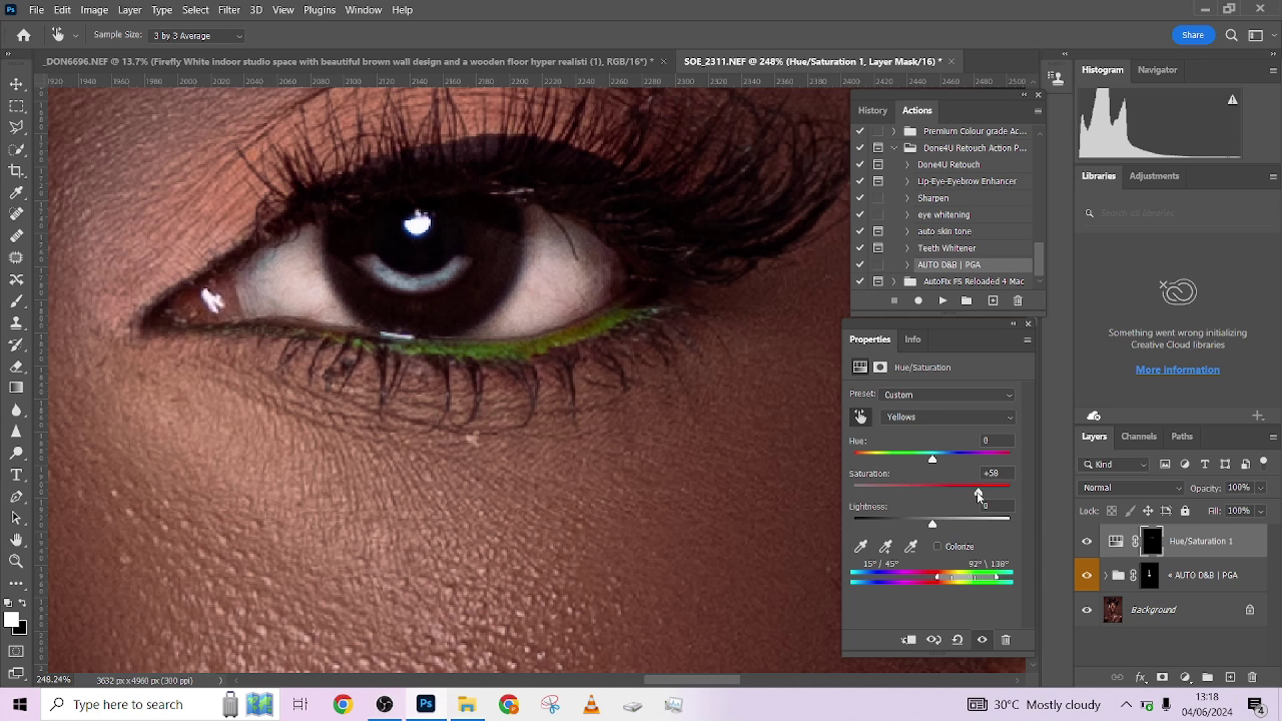
scroll(624, 344, "down", 3)
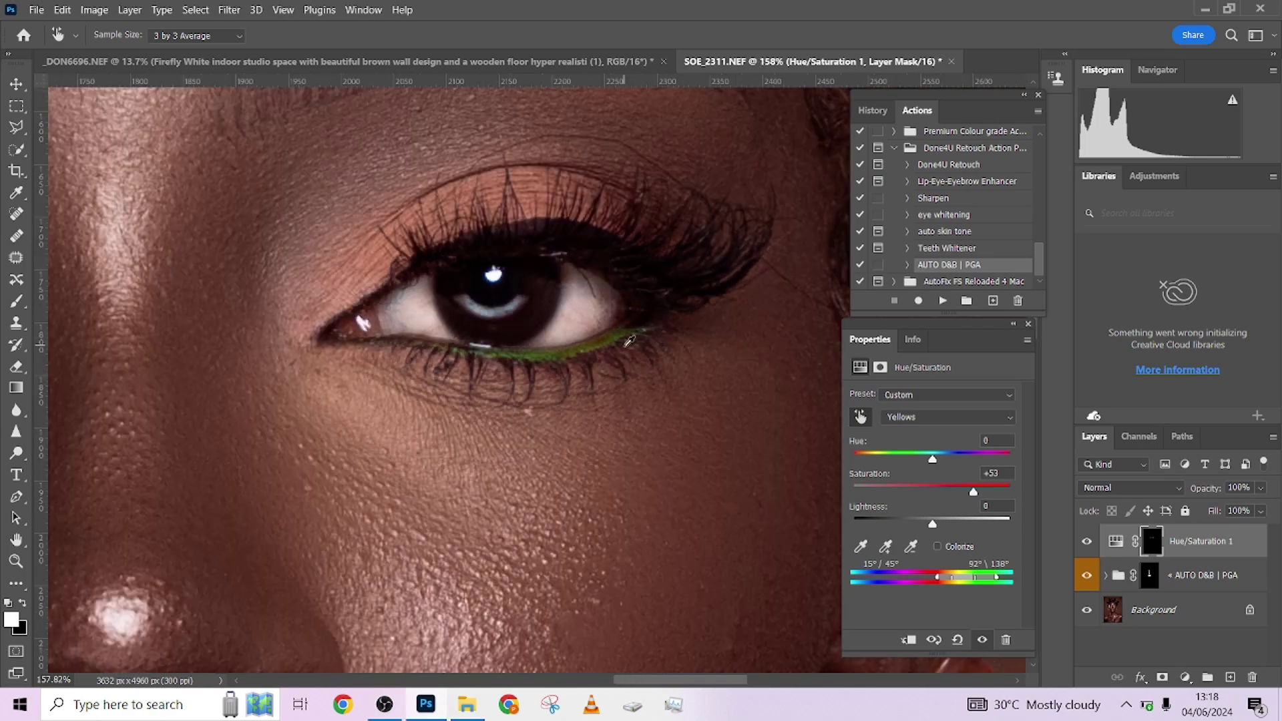
Step: Paint the saturation boost along the lower eyeliner of both eyes at 67% flow, enlarging the white brush to size 21
key("b")
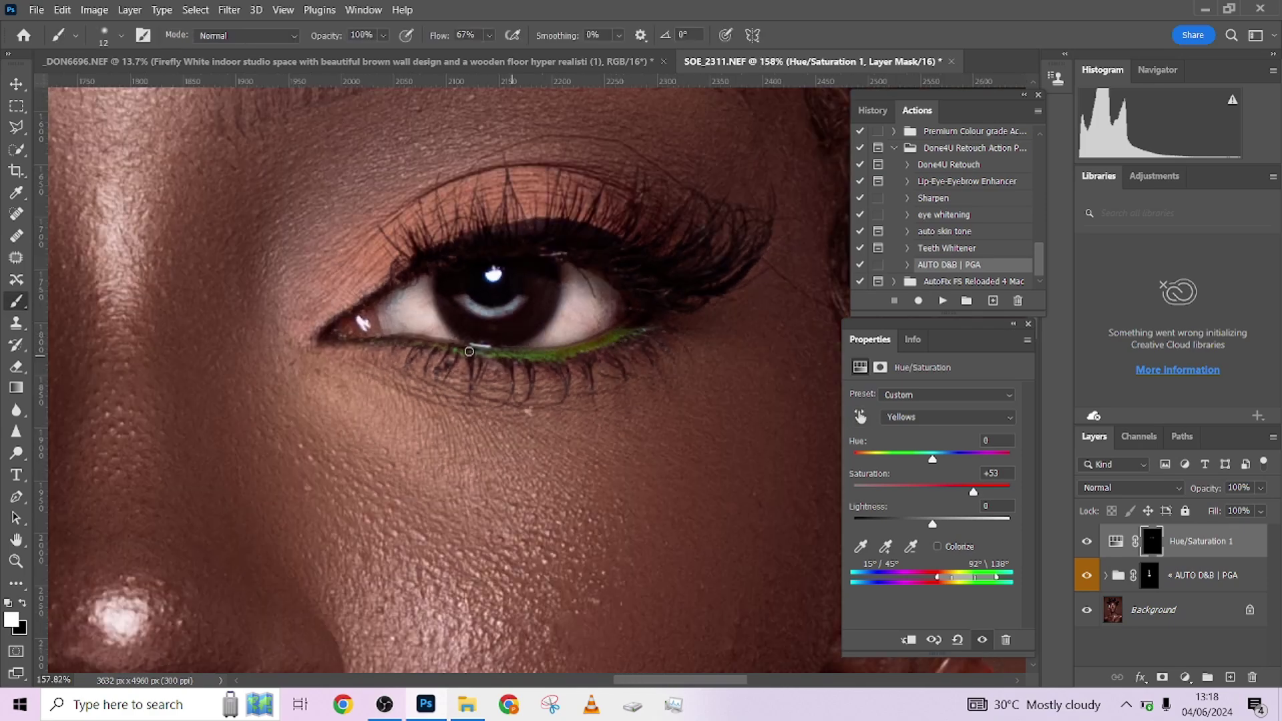
left_click_drag(395, 339, 644, 363)
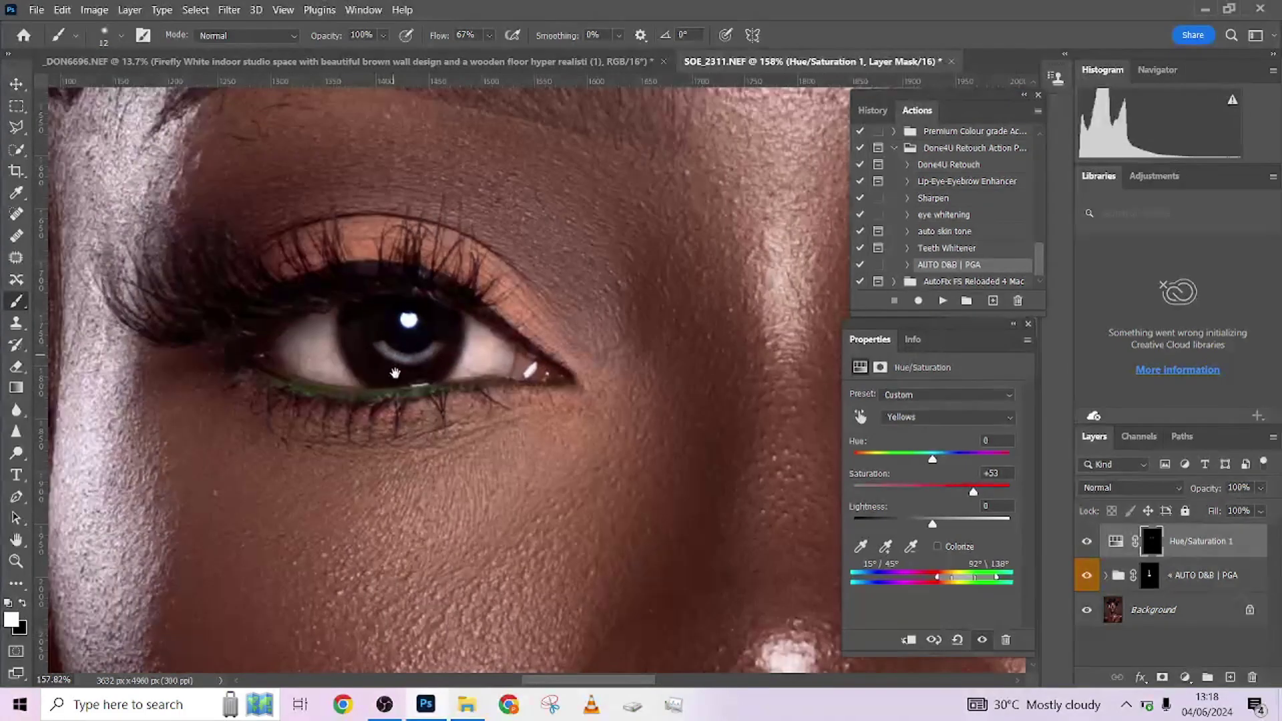
right_click(389, 401)
left_click(373, 394)
right_click(372, 395, "alt")
mouse_move(373, 396)
left_mouse_down()
mouse_move(256, 370)
mouse_move(303, 392)
mouse_move(511, 385)
left_mouse_up()
Step: Compare the portrait with the Hue/Saturation layer hidden and shown
scroll(511, 386, "down", 6)
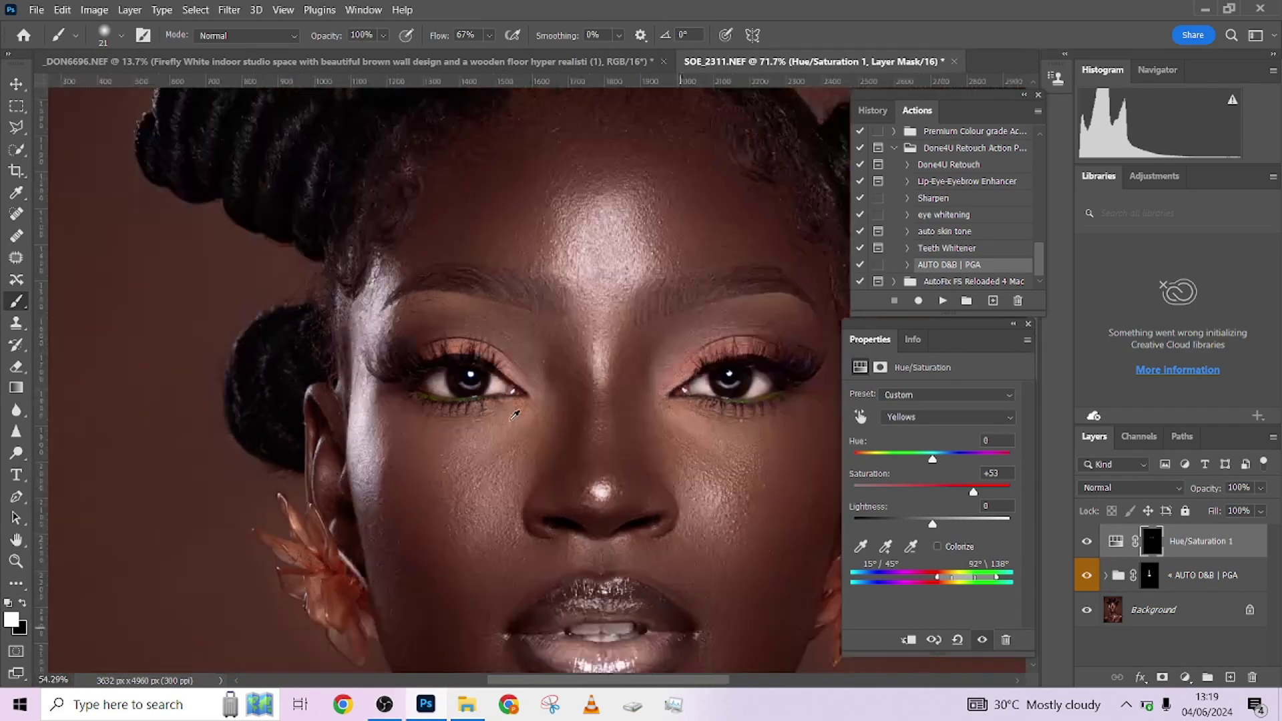
scroll(498, 339, "down", 1)
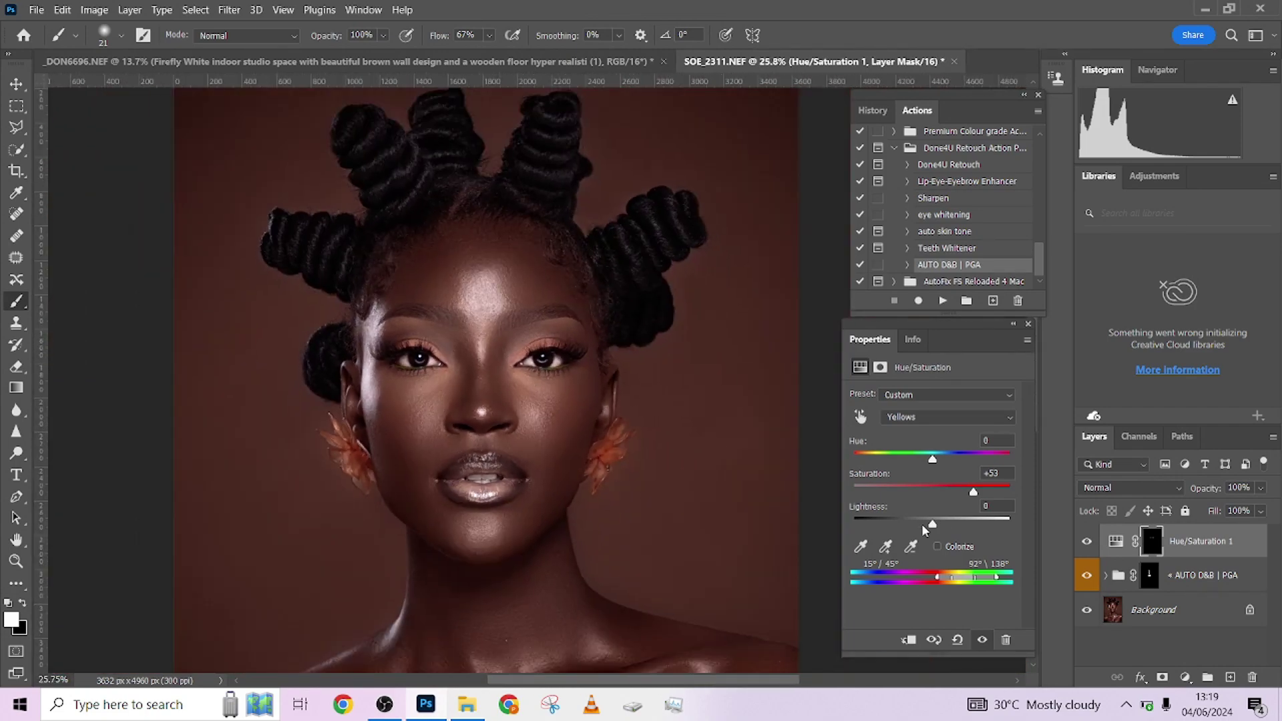
left_click(1086, 542)
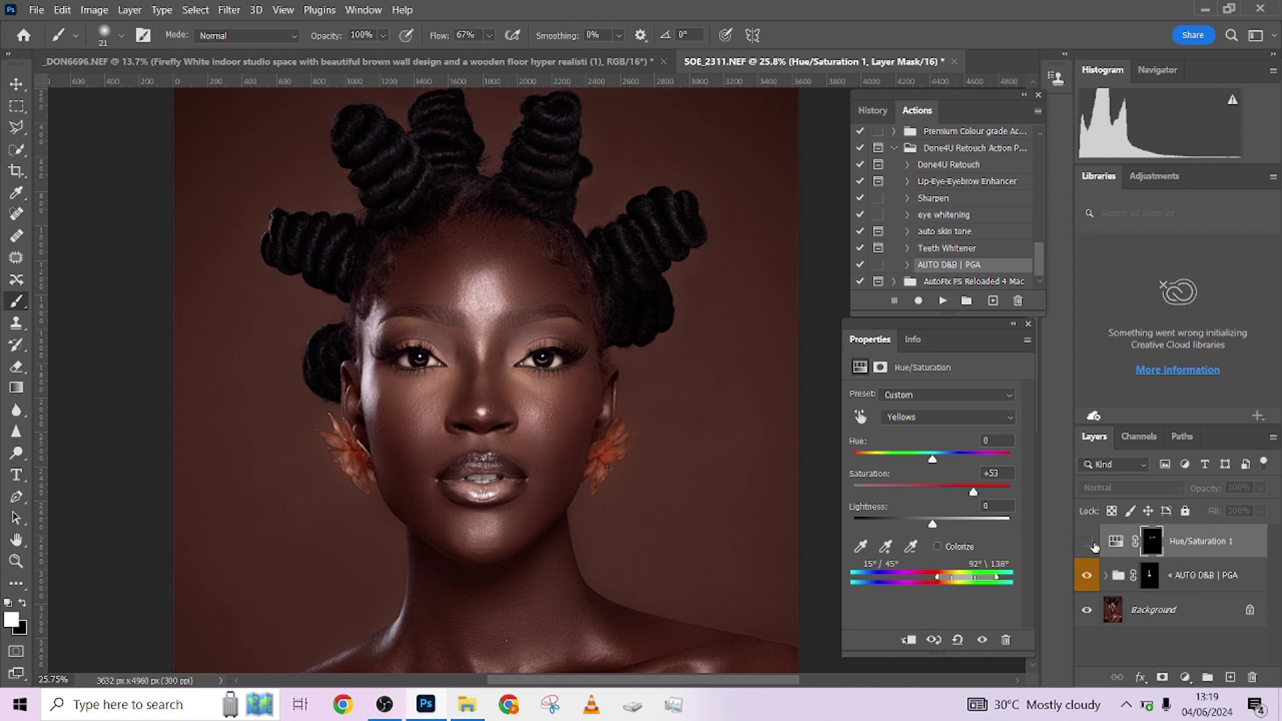
left_click(1087, 542)
left_click(1087, 542)
left_click(1087, 542)
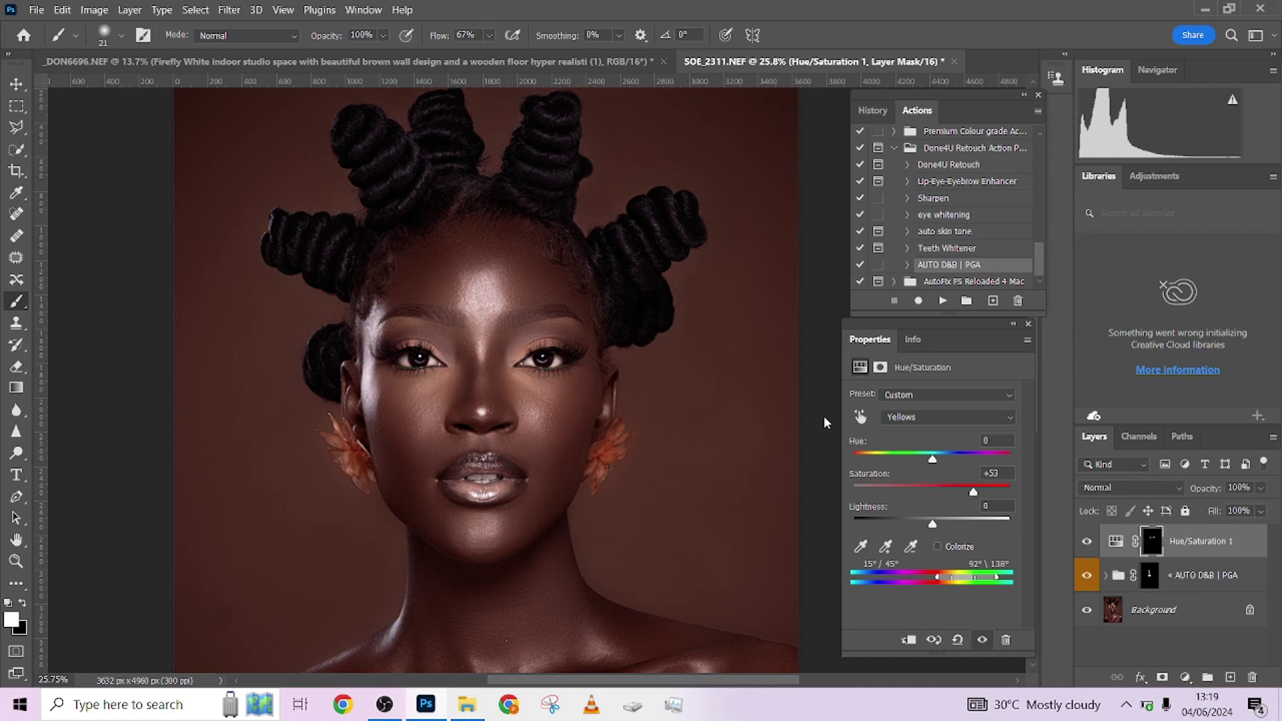
scroll(561, 306, "down", 6)
right_click(1165, 609)
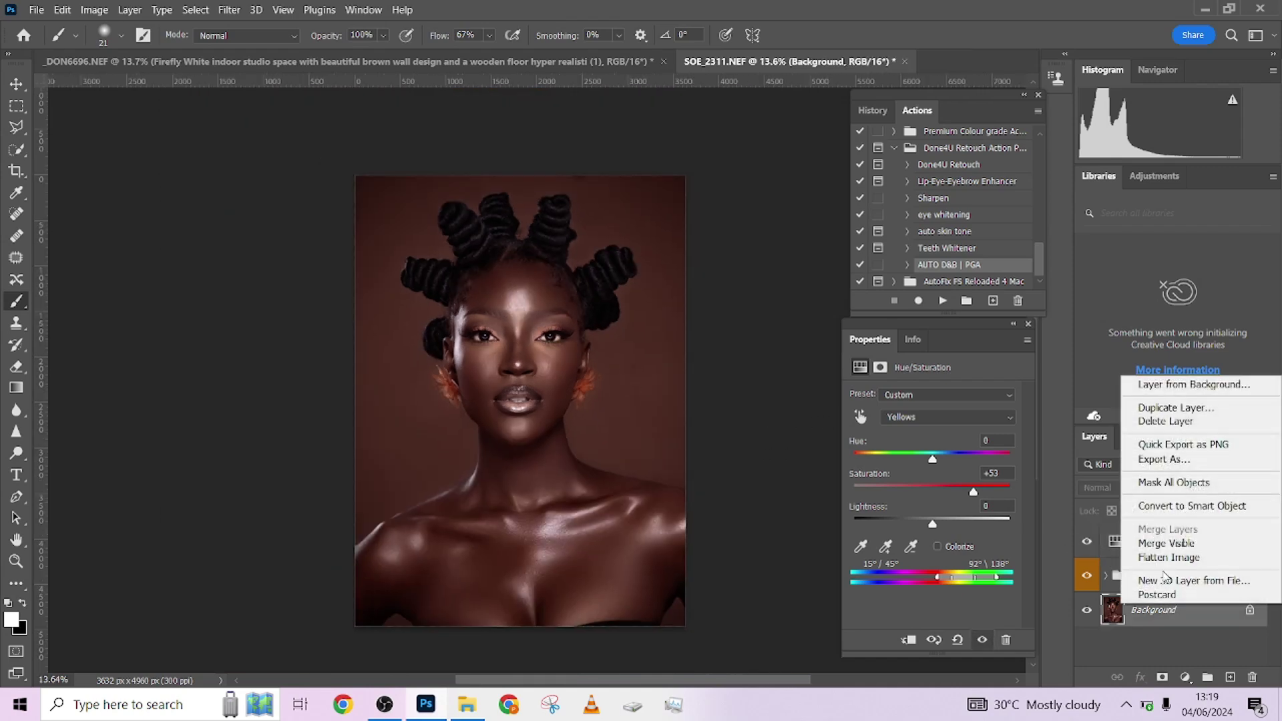
key("Escape")
key("ctrl+shift+e")
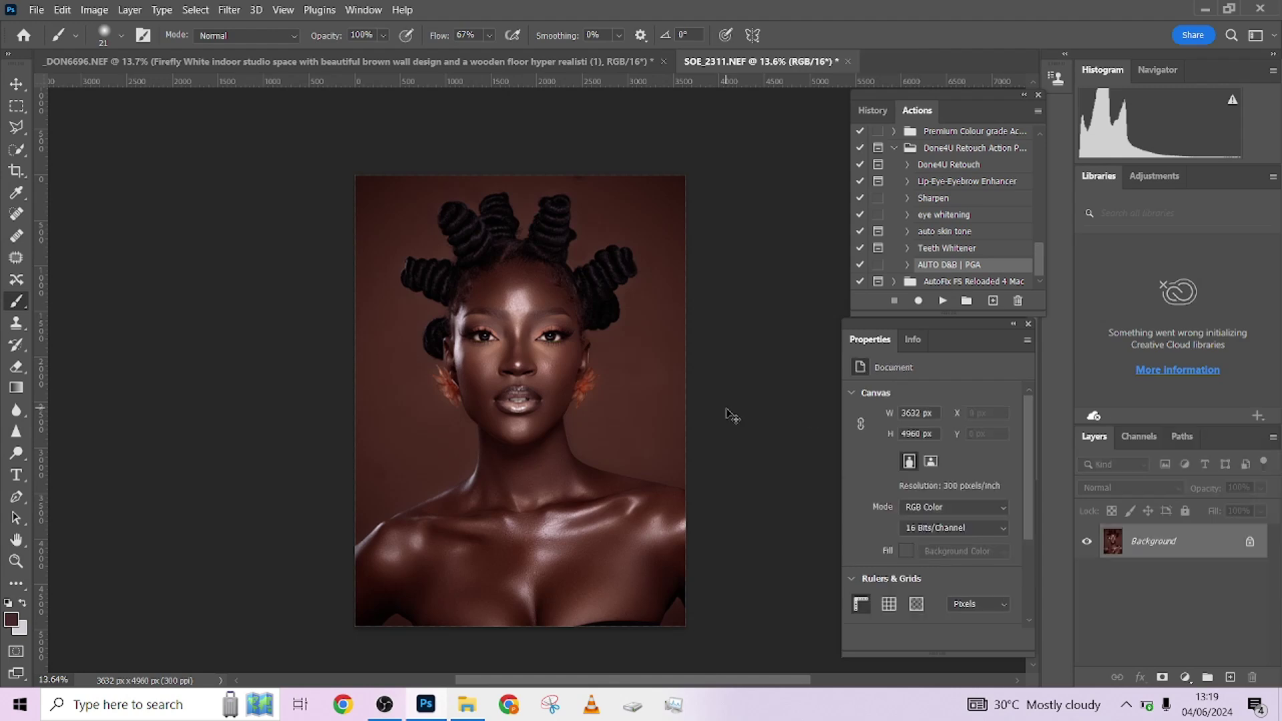
key("ctrl+z")
Step: Flatten the Hue/Saturation layer and the dodge-and-burn group into the Background layer
right_click(1165, 616)
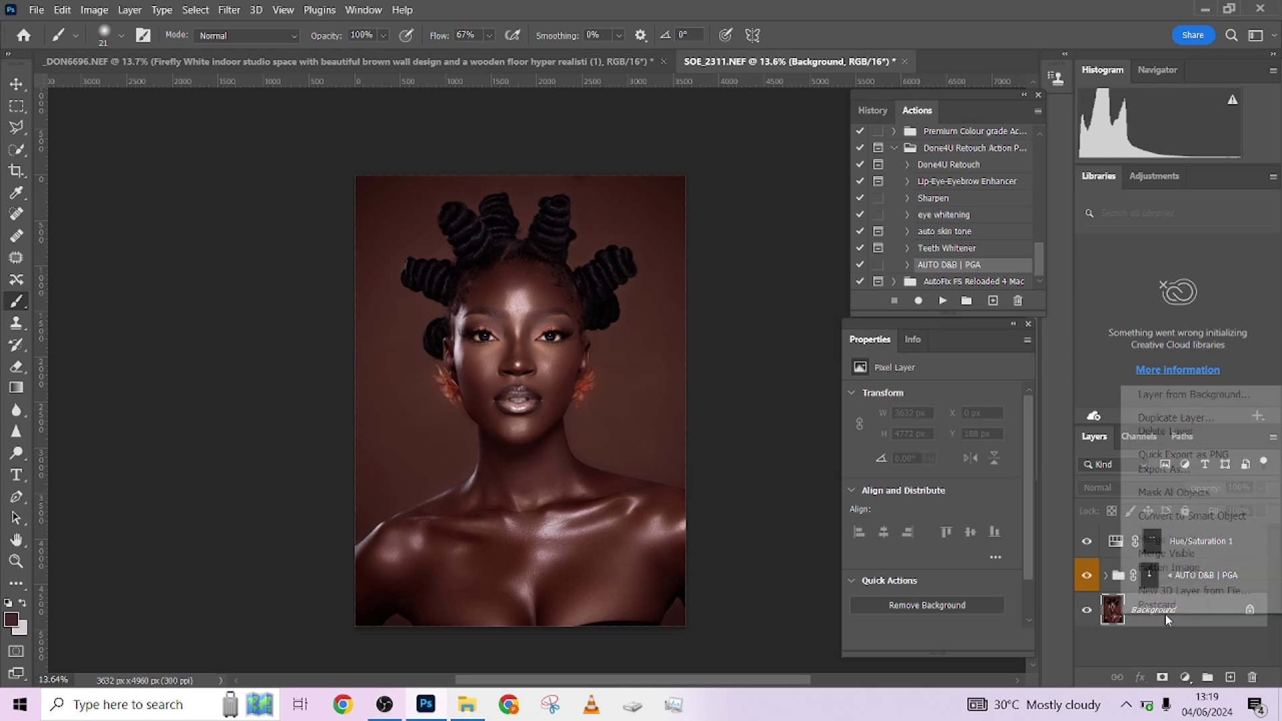
left_click(1165, 484)
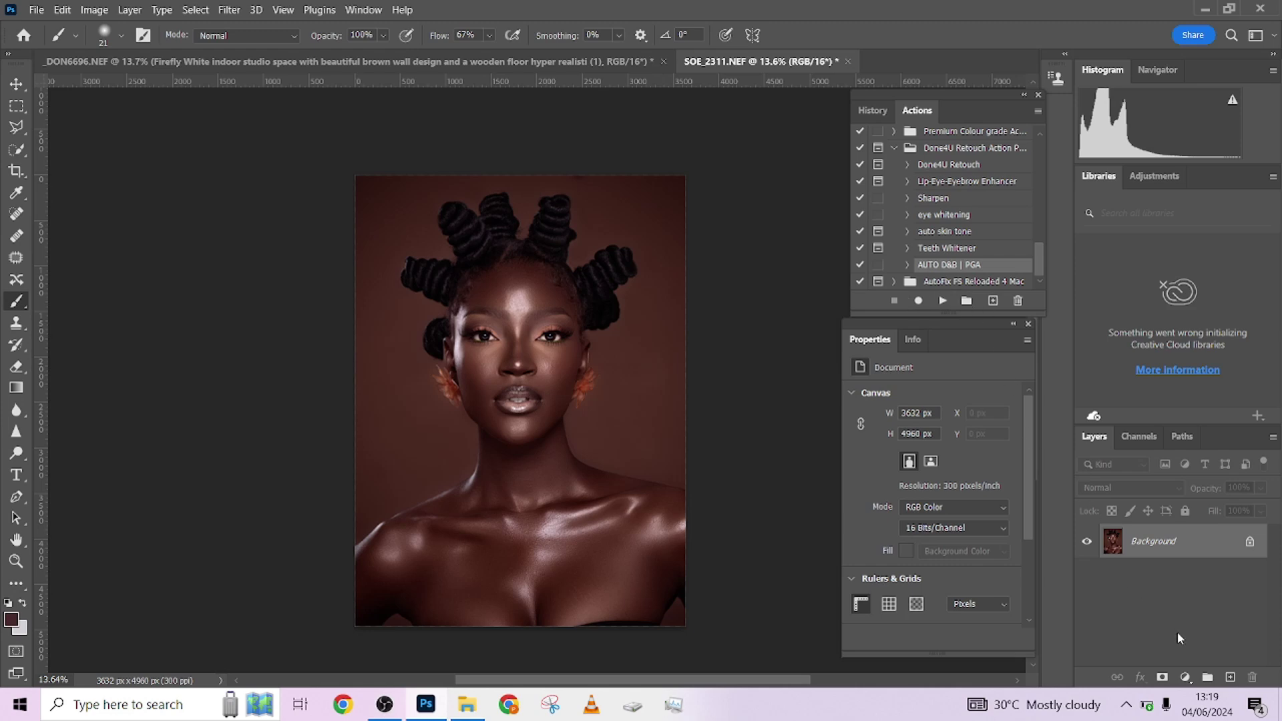
Step: Add a Color Lookup adjustment layer and load Presetpro - Cinematic.3dl from the pga luts folder as its 3D LUT
left_click(1186, 677)
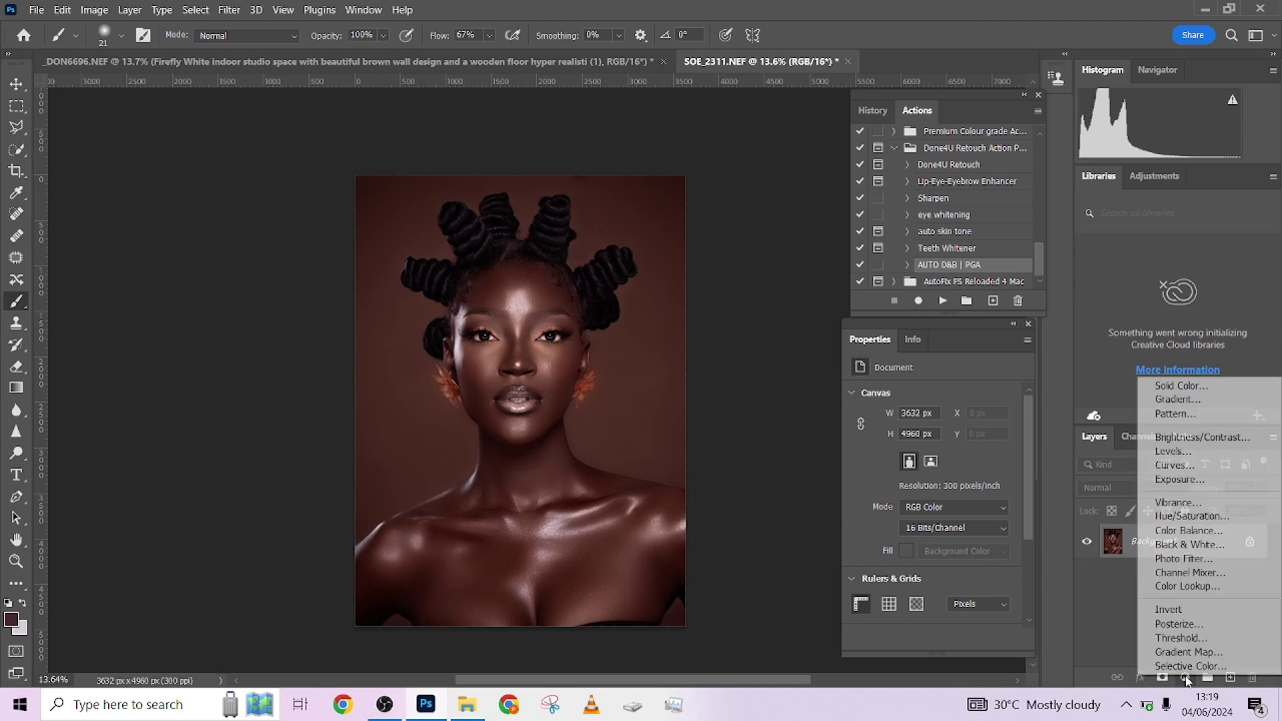
left_click(1187, 588)
left_click(963, 396)
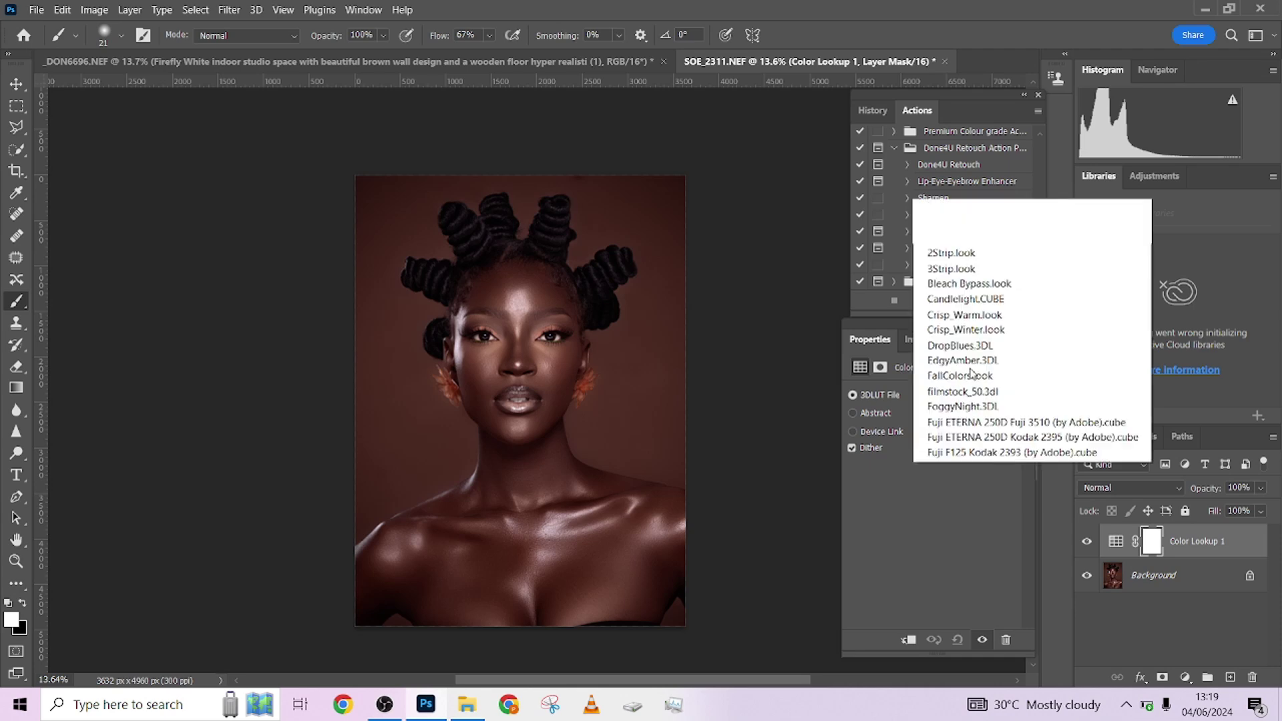
left_click(947, 9)
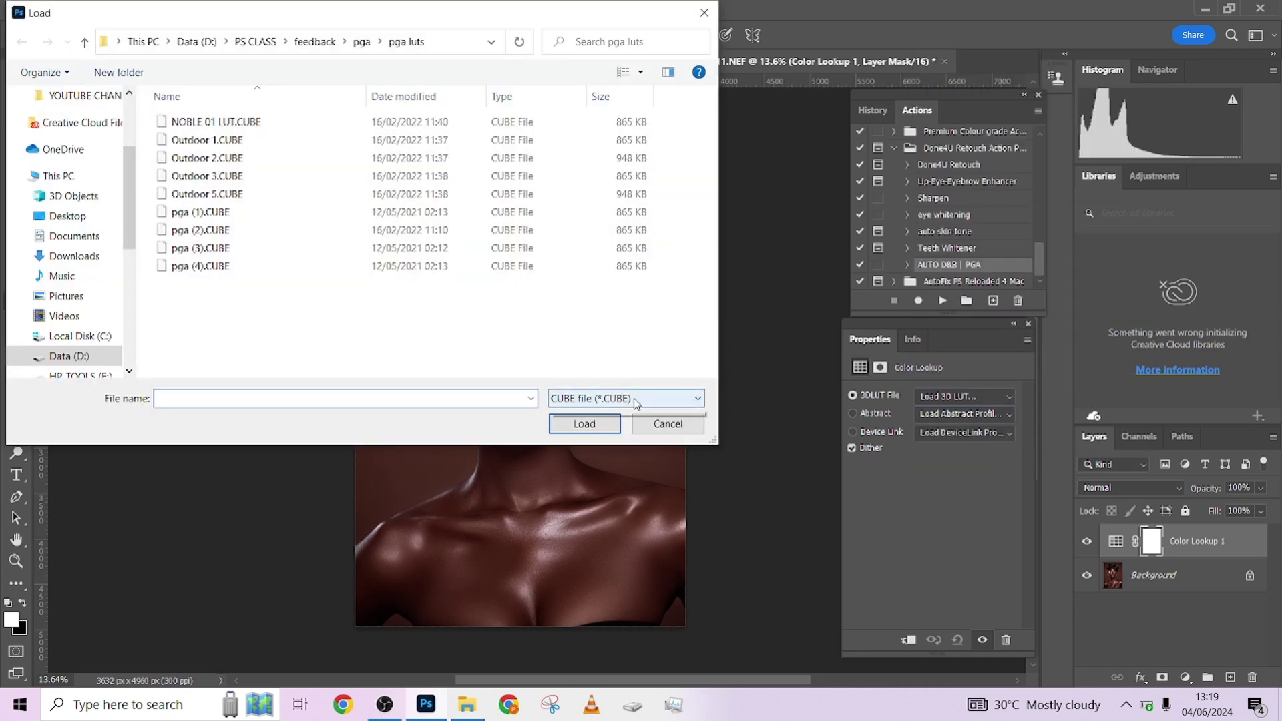
left_click(641, 398)
left_click(597, 417)
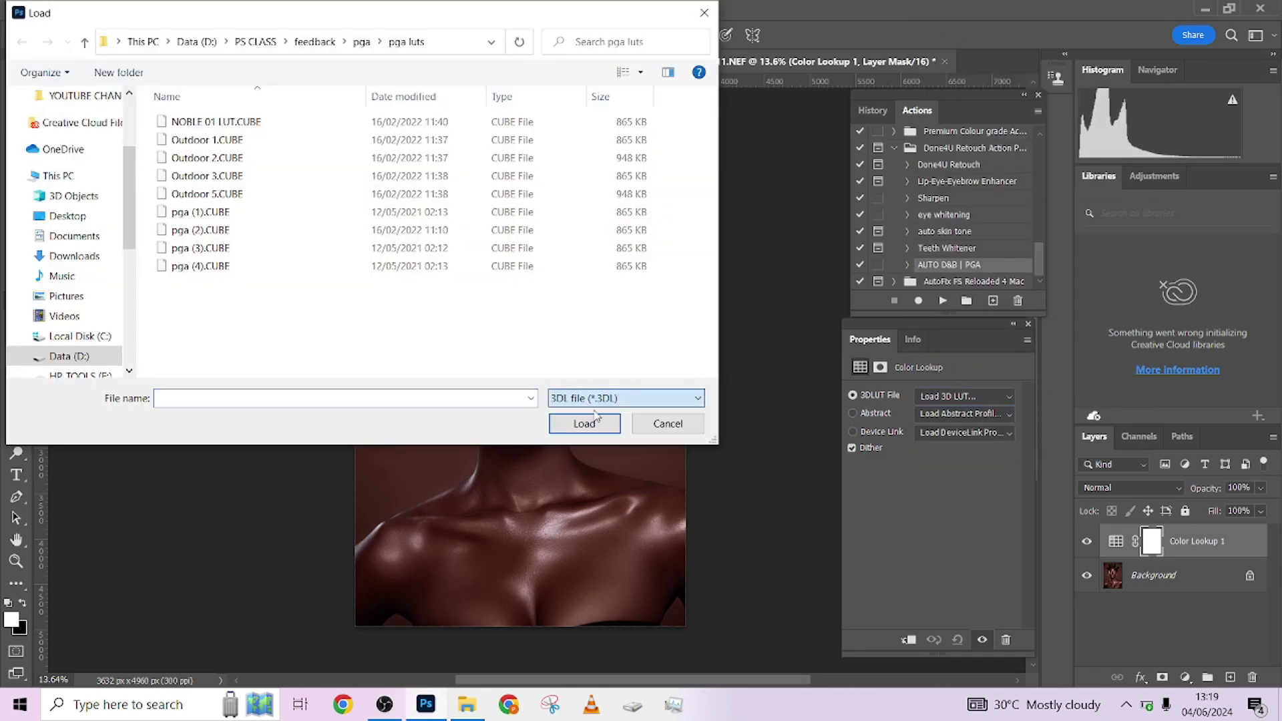
left_click(260, 123)
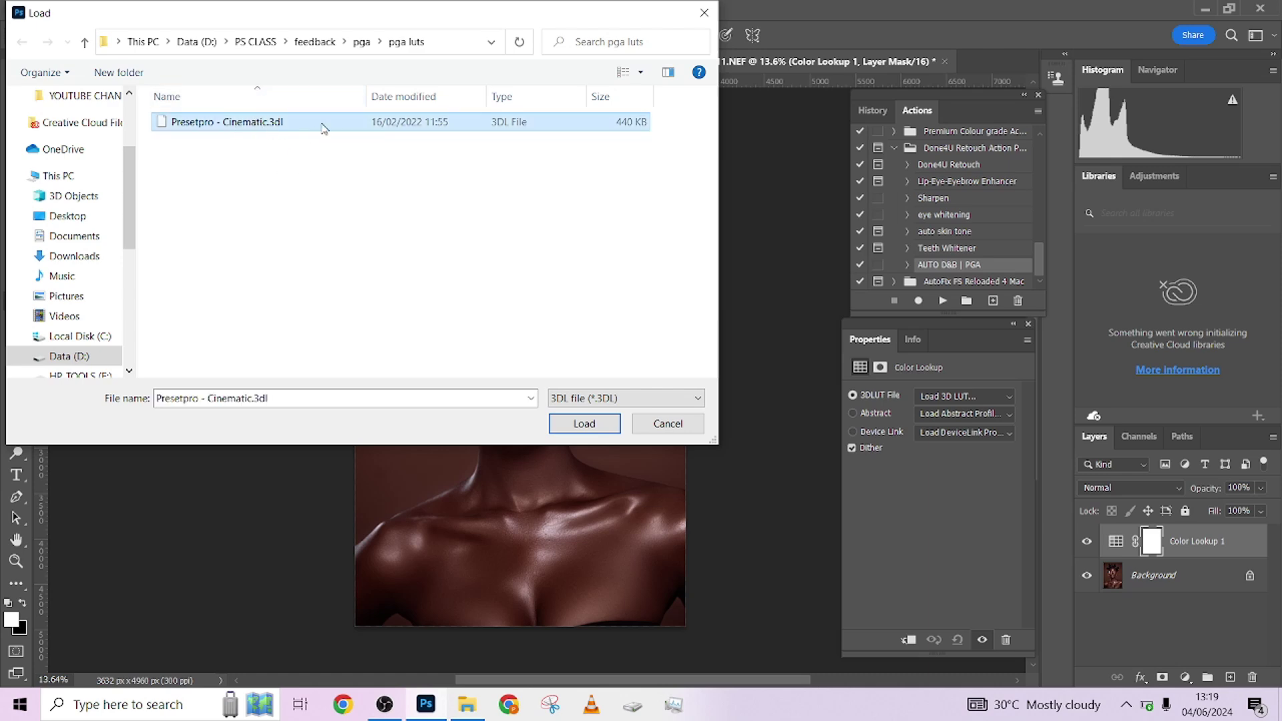
left_click(593, 423)
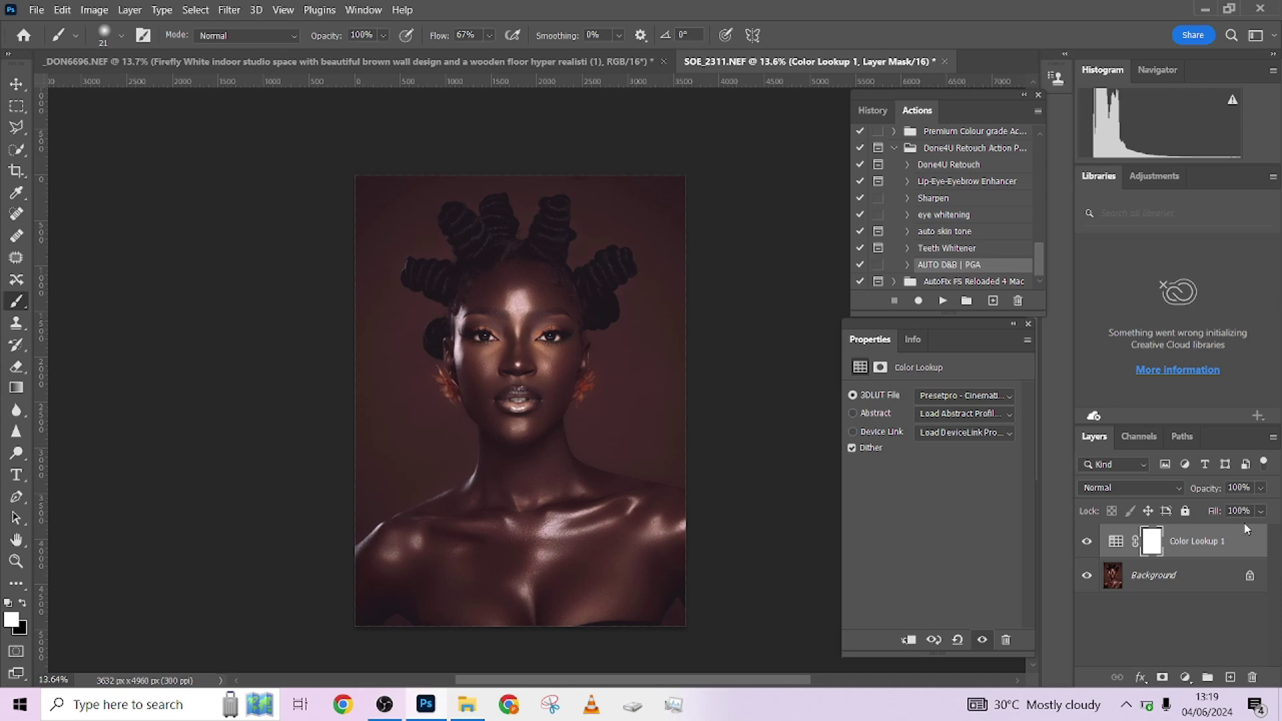
Step: Lower the Color Lookup layer's fill to 33% and compare the portrait with the layer hidden and shown
left_click(1261, 511)
left_click_drag(1266, 530, 1218, 534)
left_click(1087, 543)
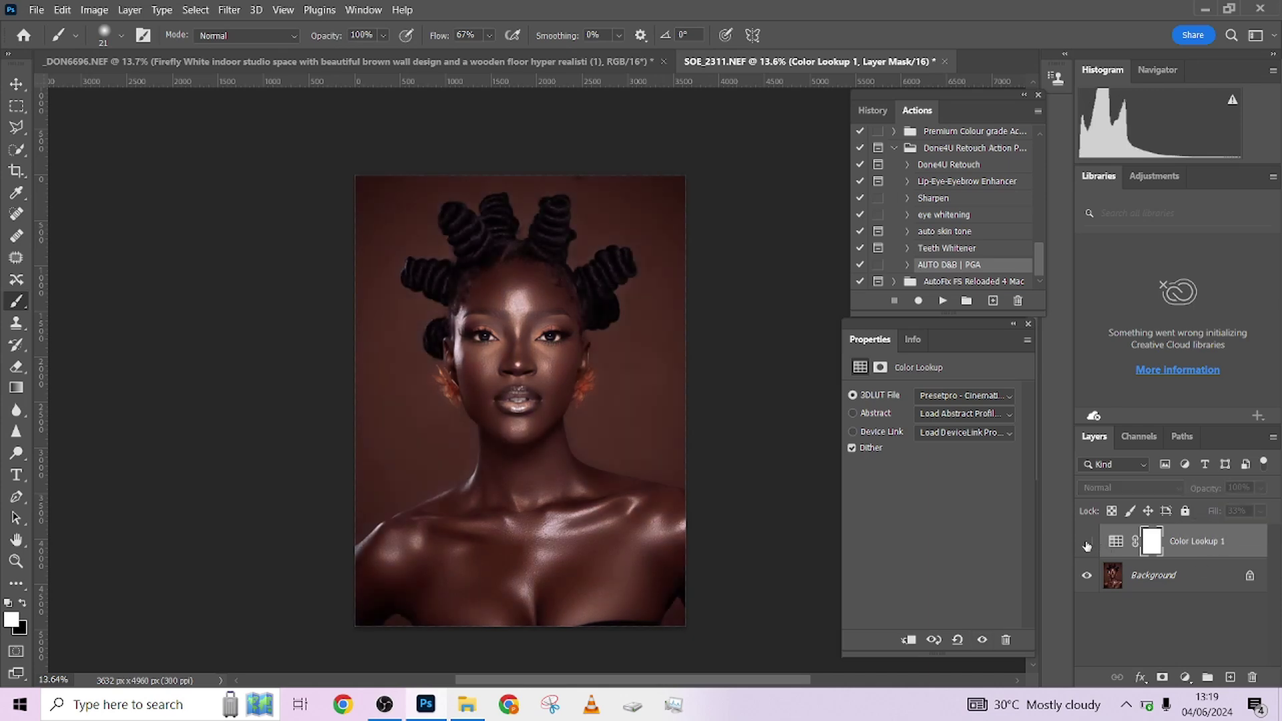
left_click(1086, 544)
scroll(644, 485, "up", 5)
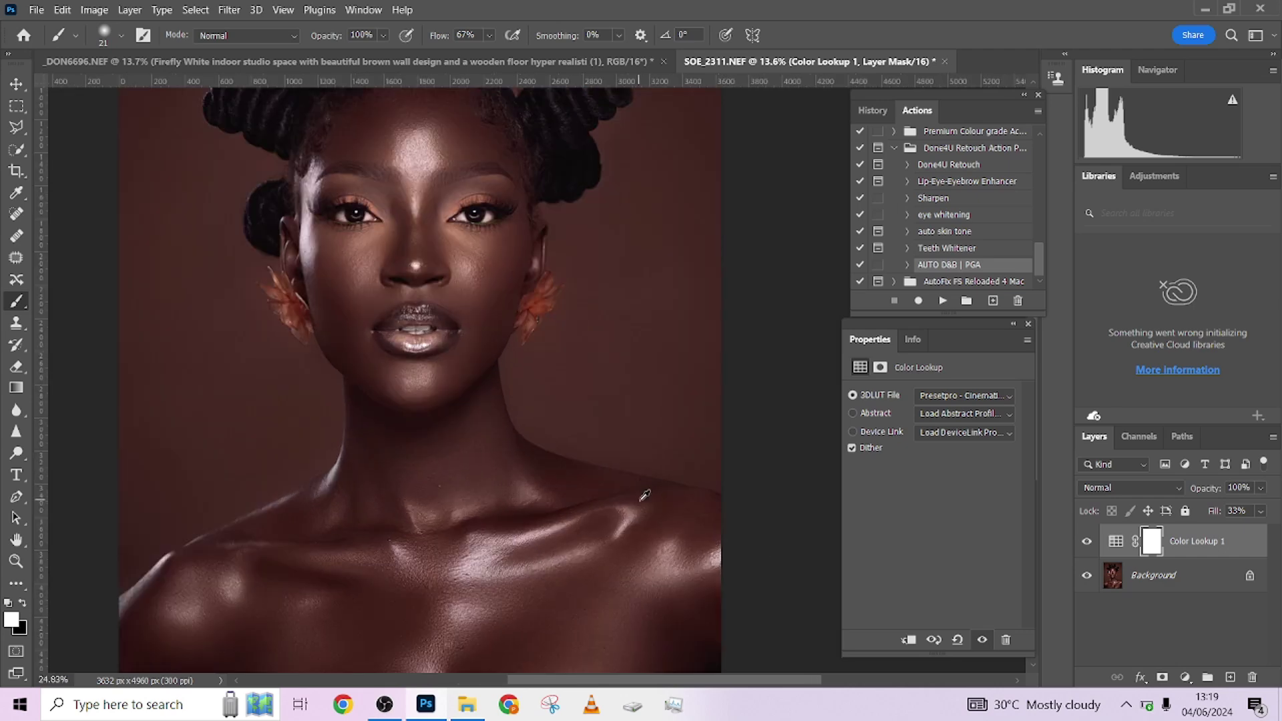
left_click_drag(601, 510, 625, 571)
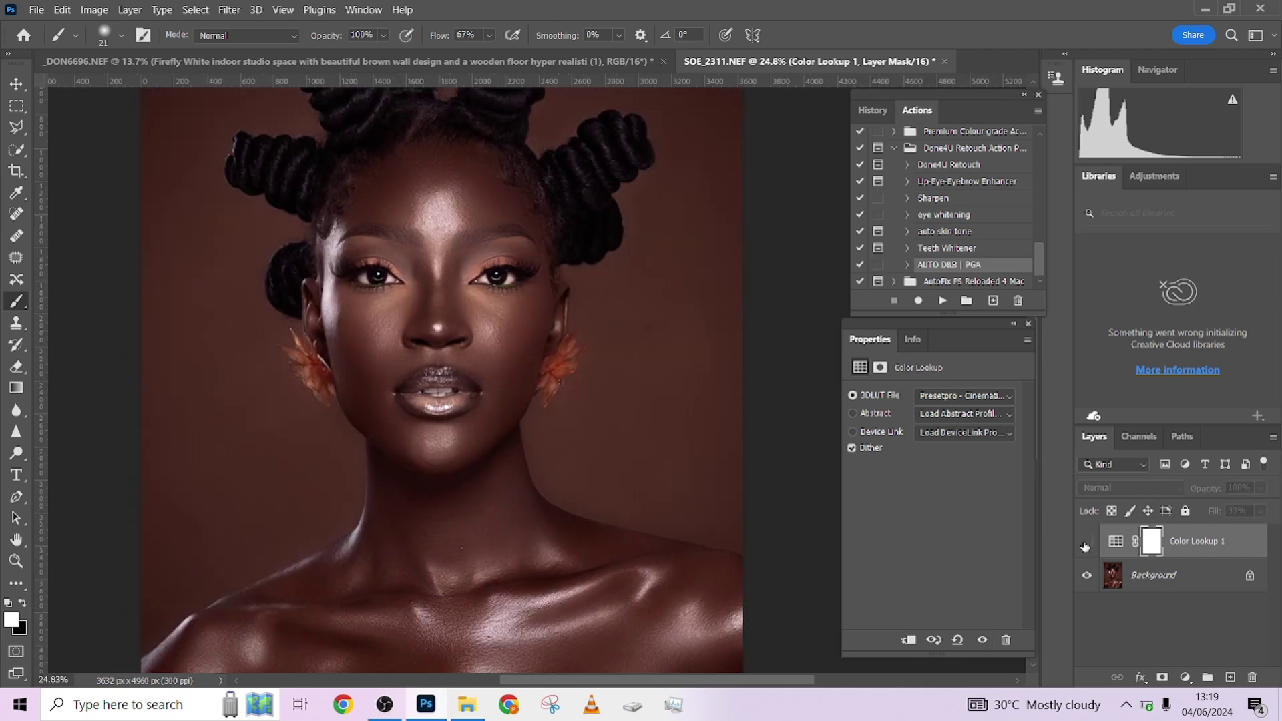
Step: Reduce the Color Lookup layer's opacity to 77% and check the grade on the face and the full portrait
left_click(1260, 488)
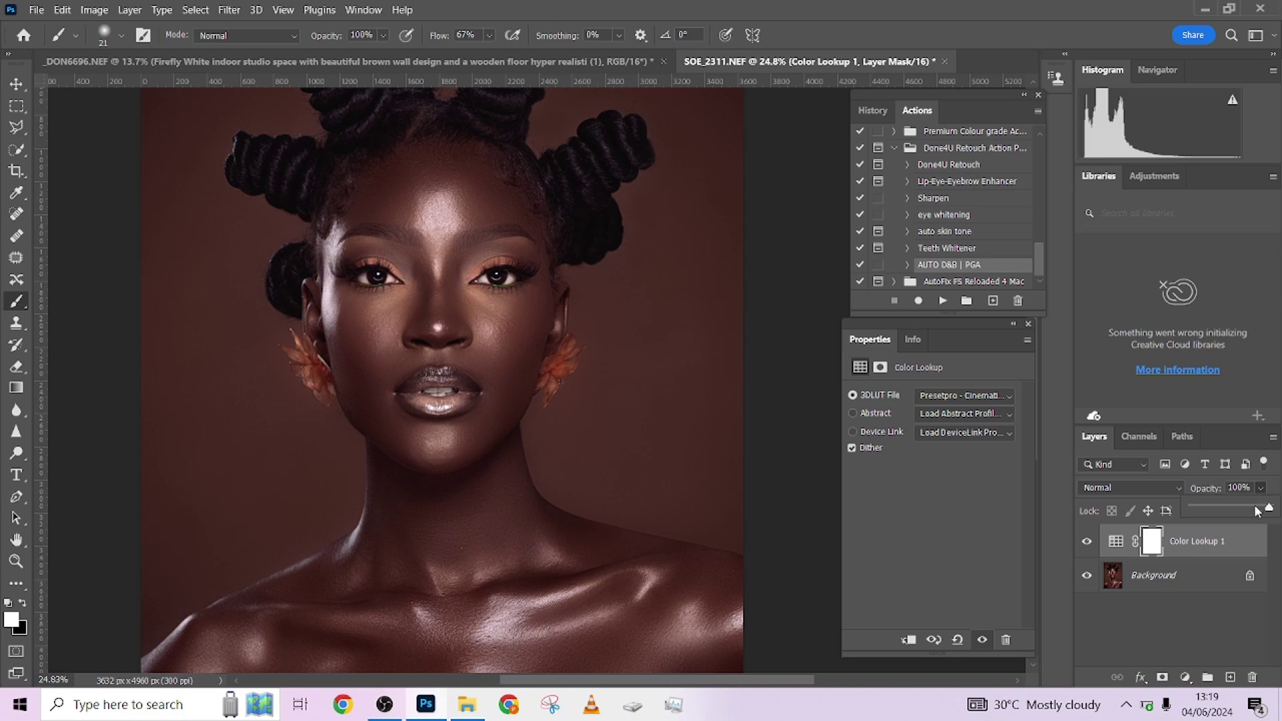
left_click_drag(1271, 508, 1253, 511)
scroll(641, 373, "down", 3)
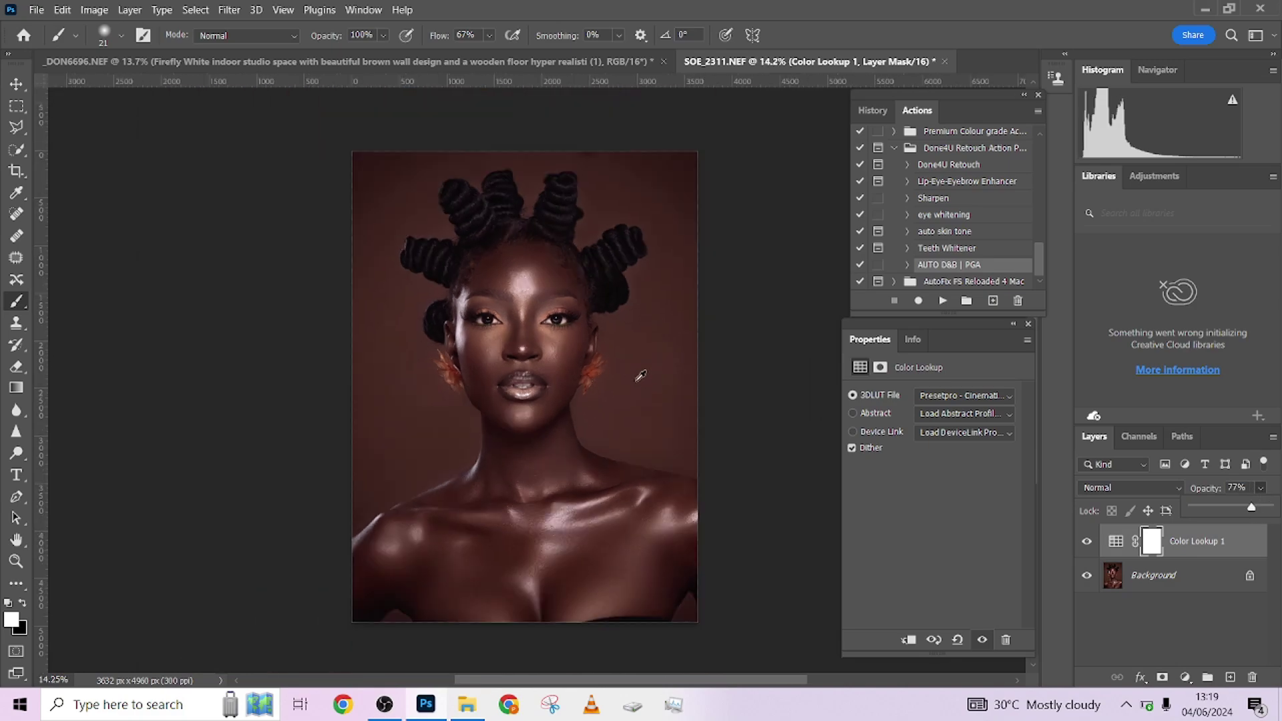
scroll(563, 340, "up", 5)
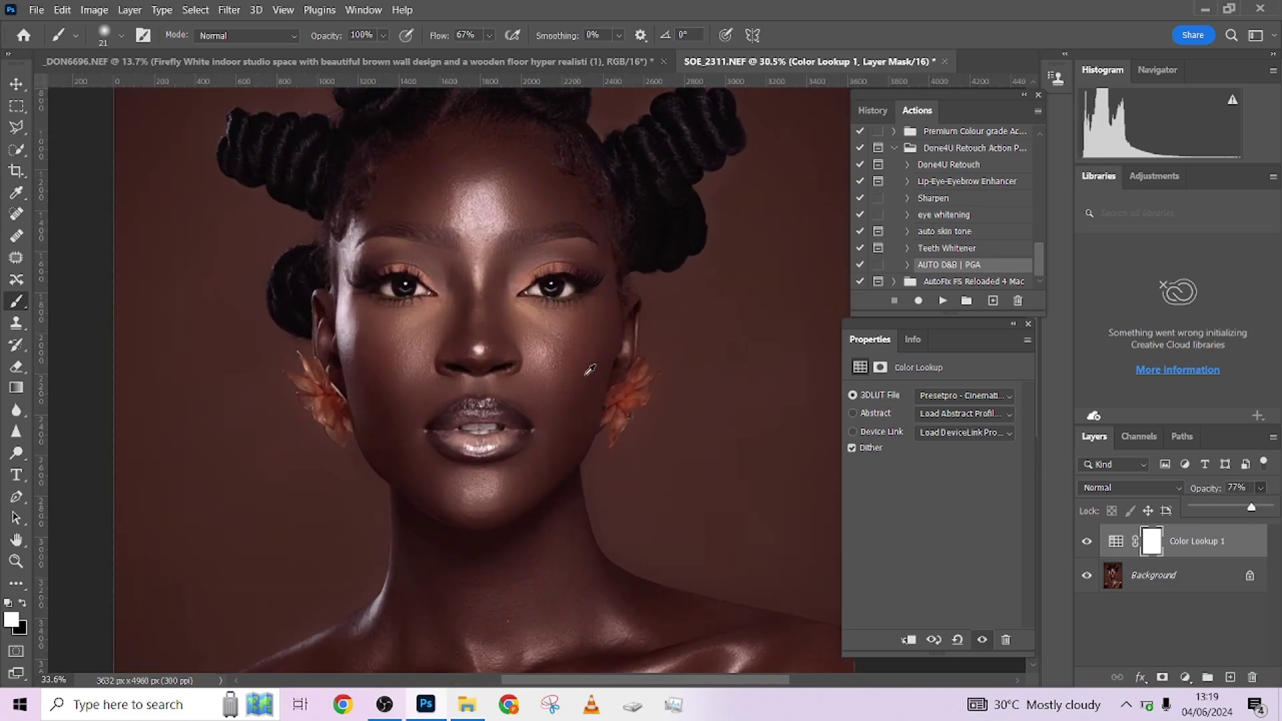
scroll(537, 346, "down", 4)
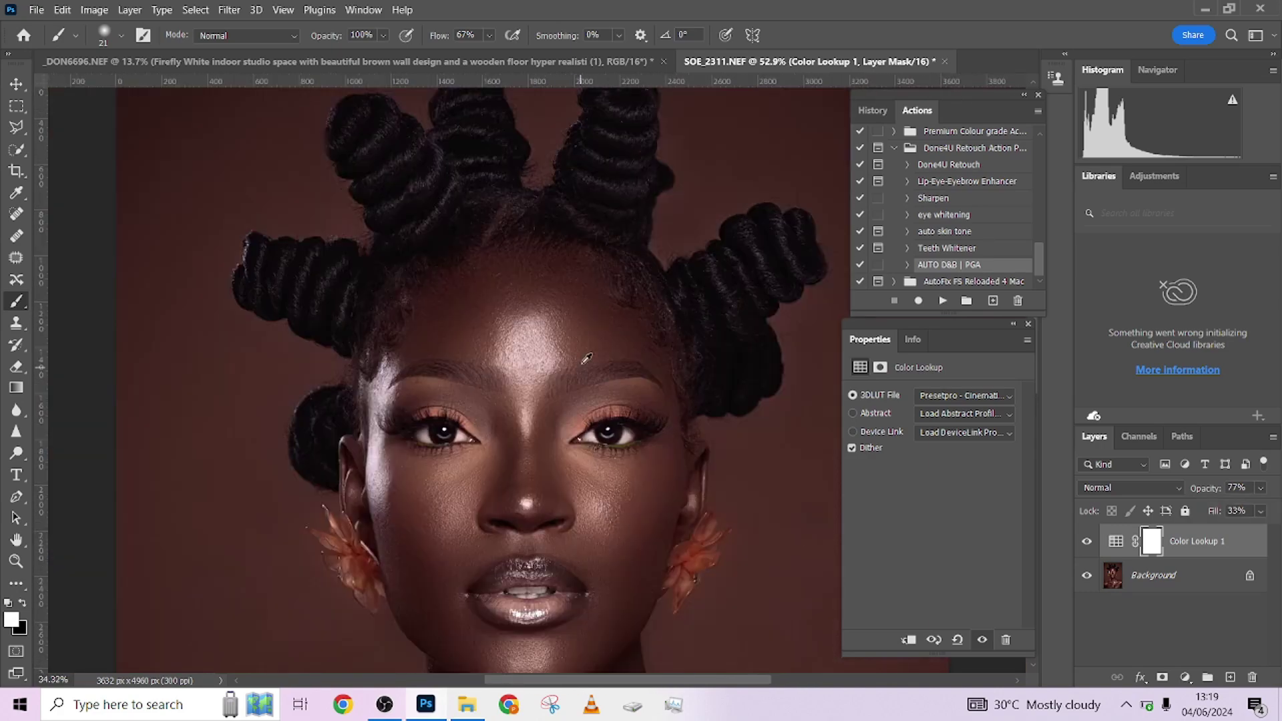
scroll(594, 357, "down", 2)
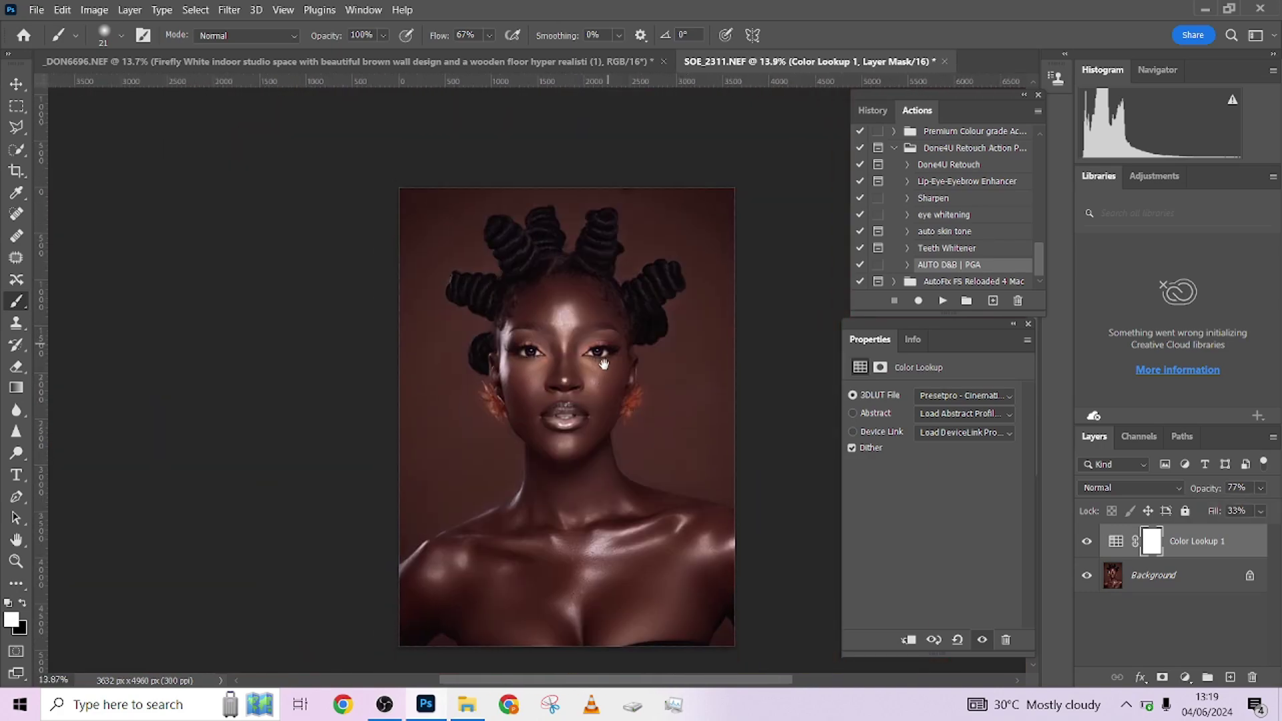
Step: Flatten the Color Lookup layer into the Background and run the Sharpen action from the Done4U Retouch set
right_click(1177, 573)
left_click(935, 229)
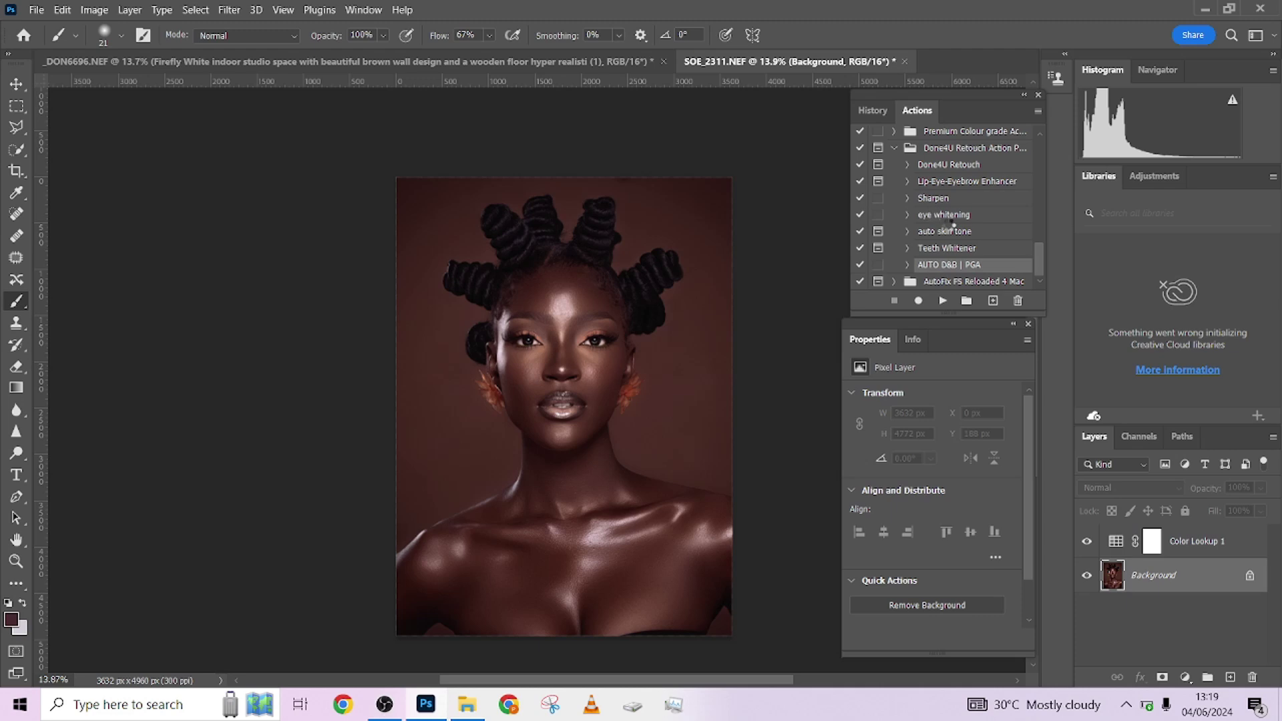
left_click(935, 198)
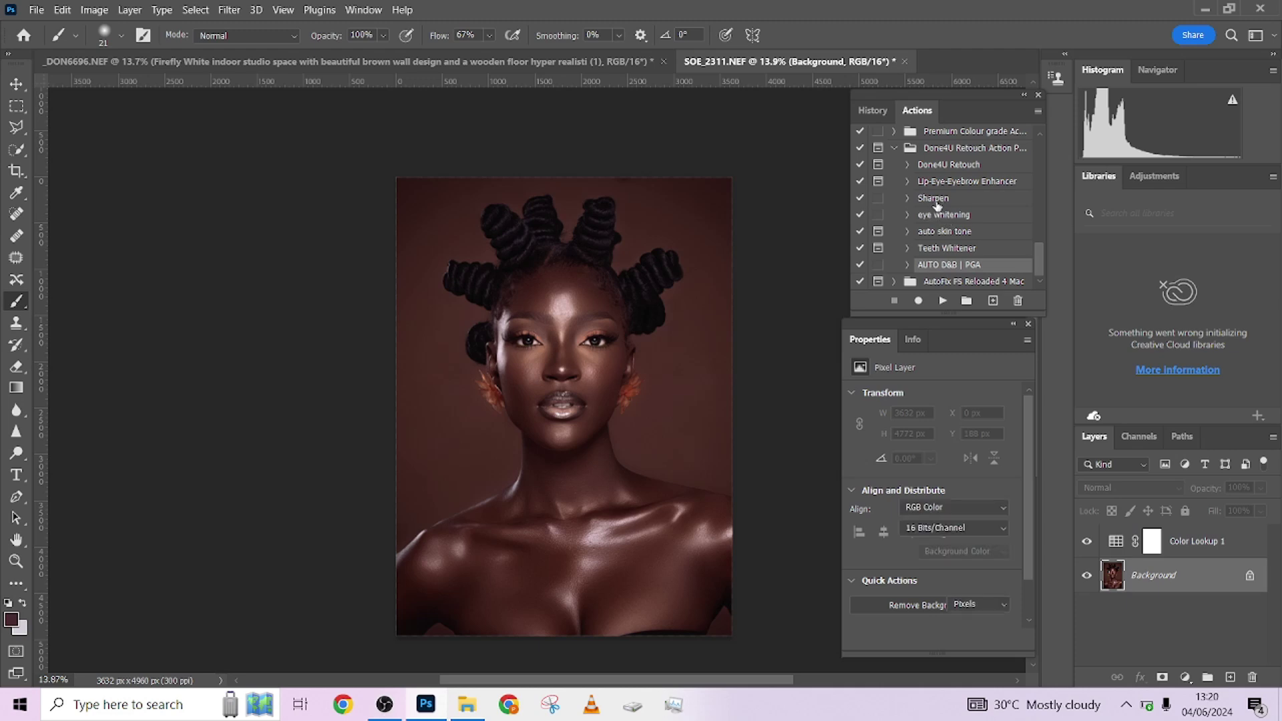
left_click(942, 300)
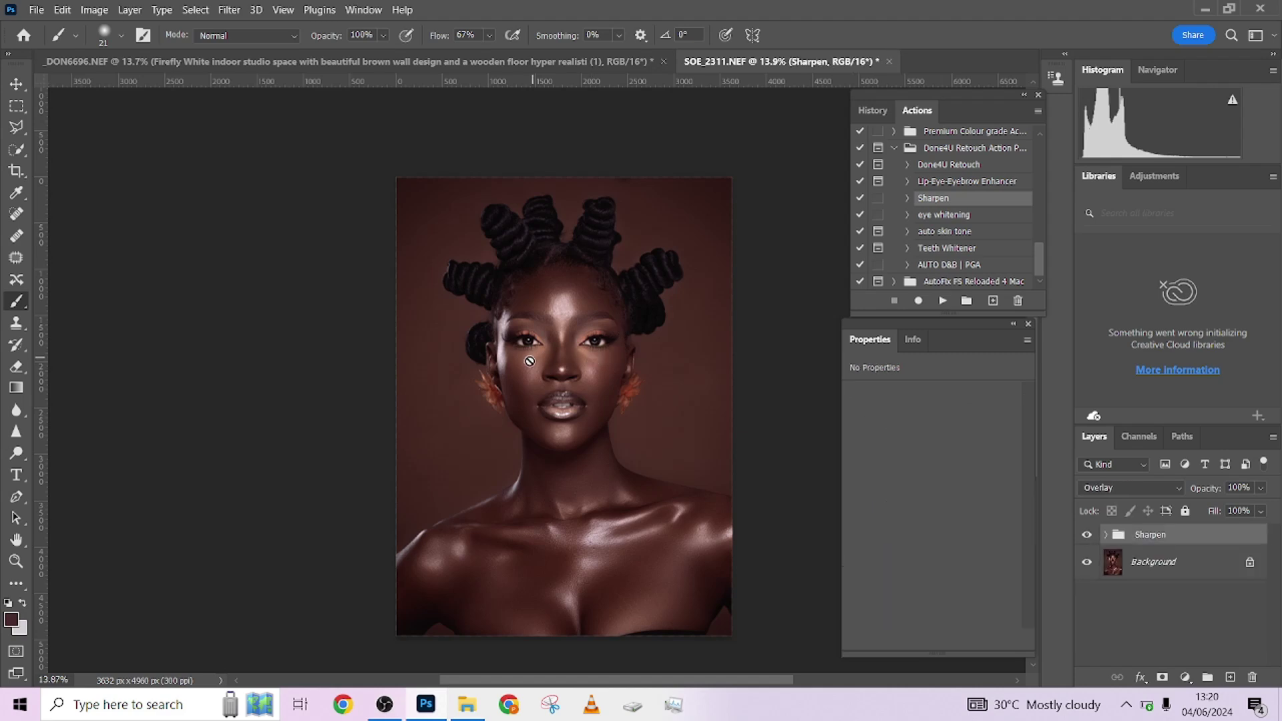
Step: Compare the portrait with the Sharpen group hidden and shown, and inspect the skin texture up close and in full view
scroll(556, 394, "up", 5)
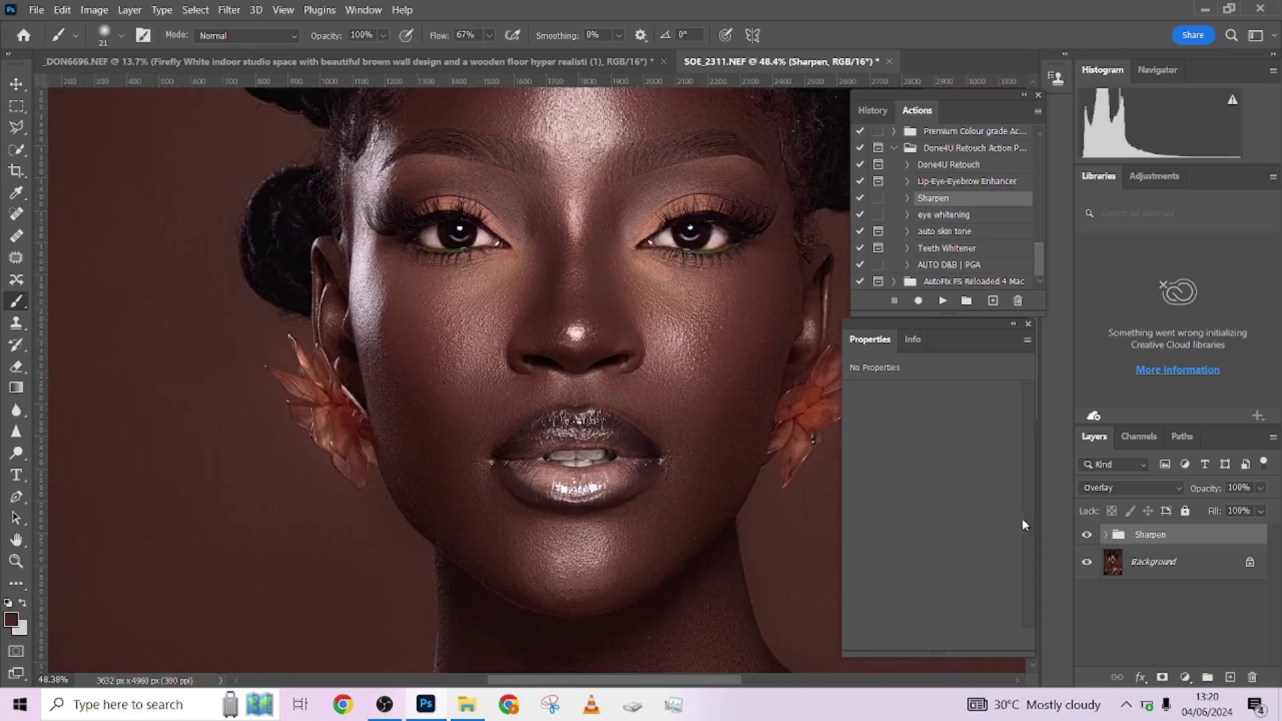
left_click(1087, 535)
left_click(1087, 535)
scroll(661, 327, "down", 5)
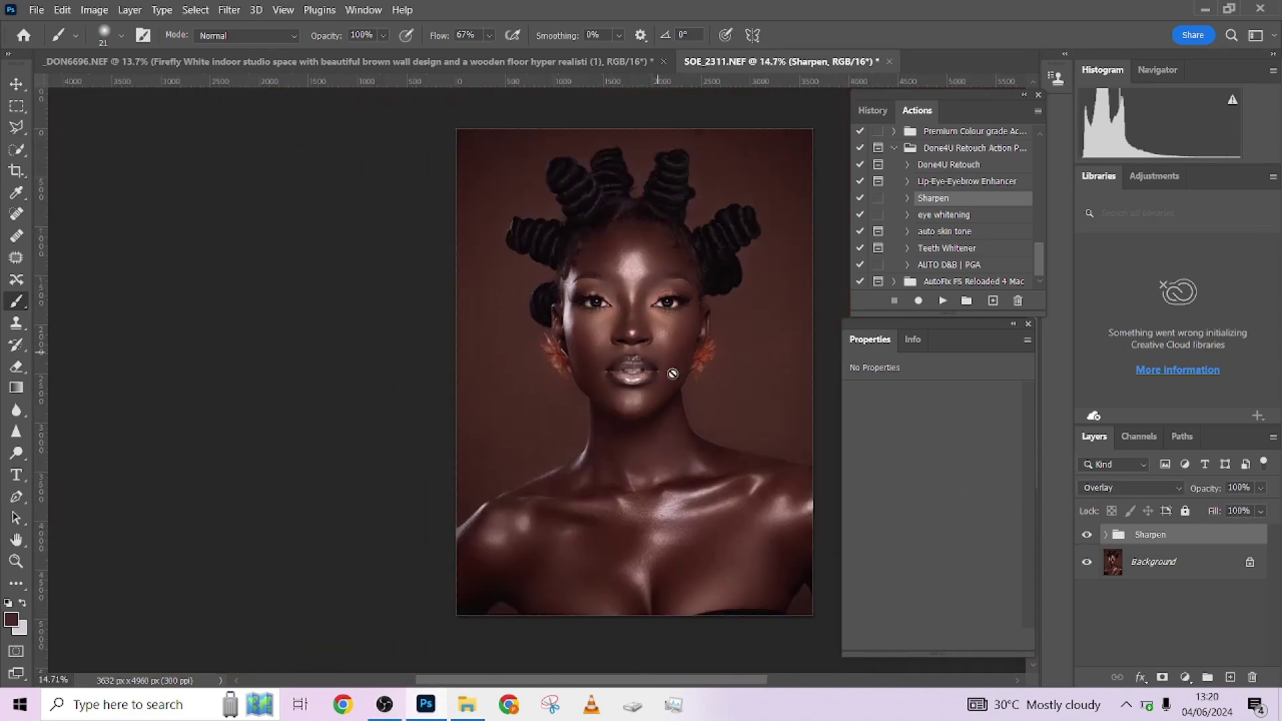
scroll(587, 338, "up", 5)
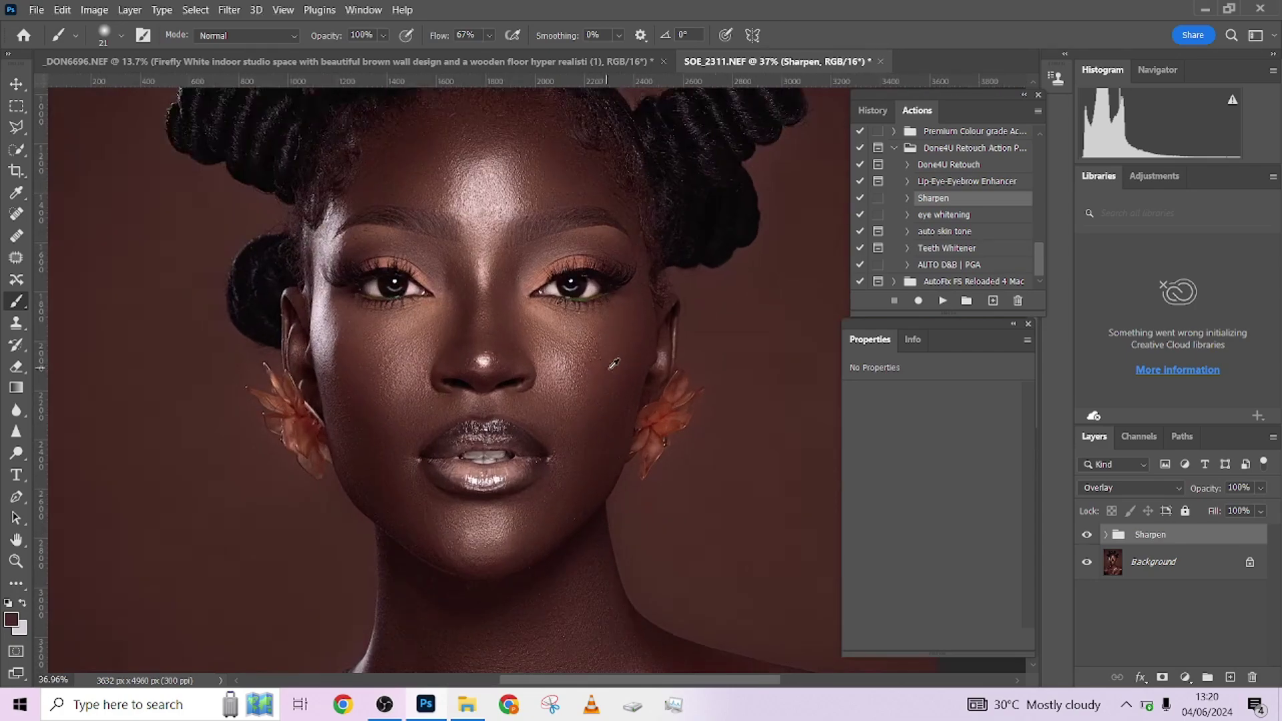
scroll(611, 381, "down", 5)
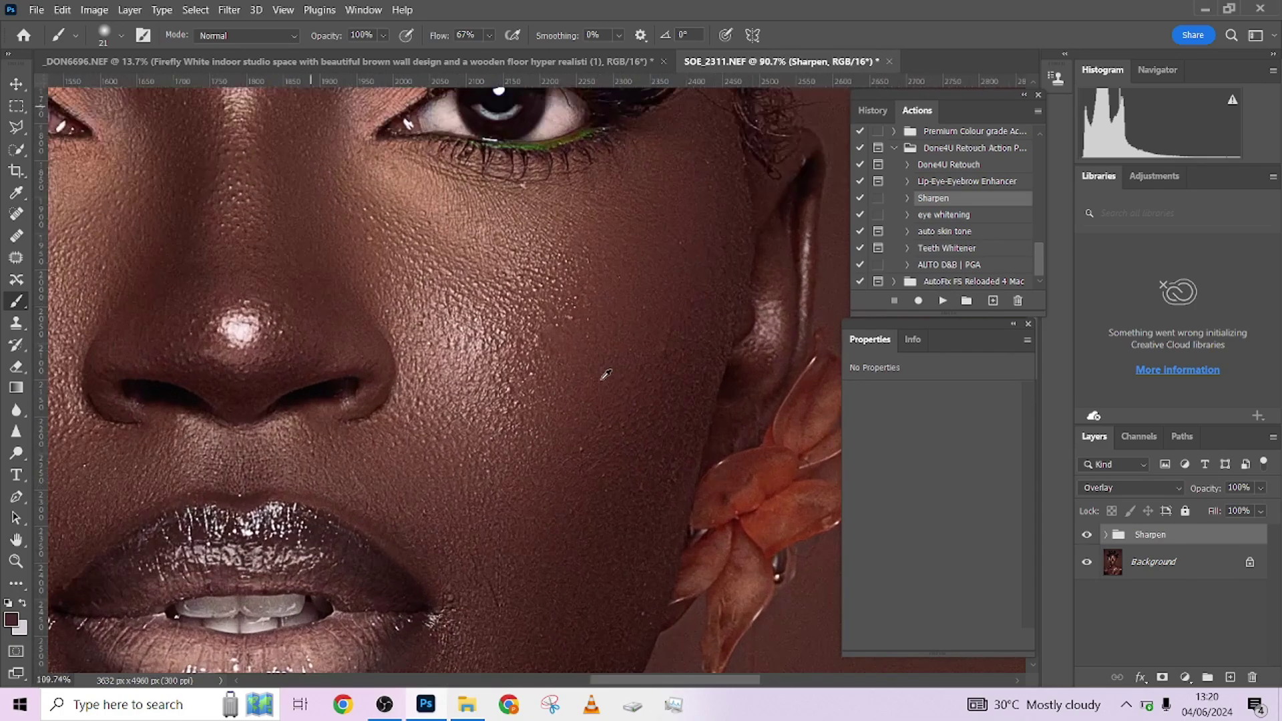
scroll(610, 380, "down", 2)
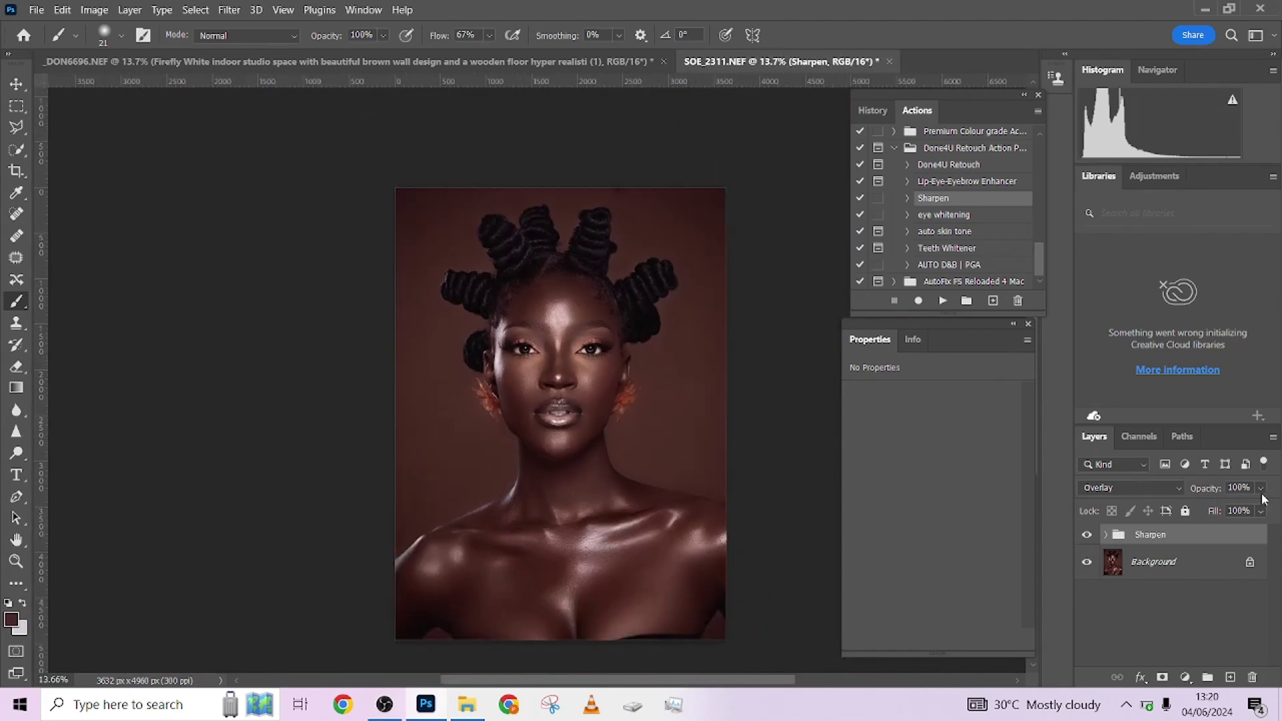
Step: Reduce the Sharpen group's opacity and flatten the image into the Background layer
left_click_drag(1262, 493, 1251, 512)
right_click(1211, 573)
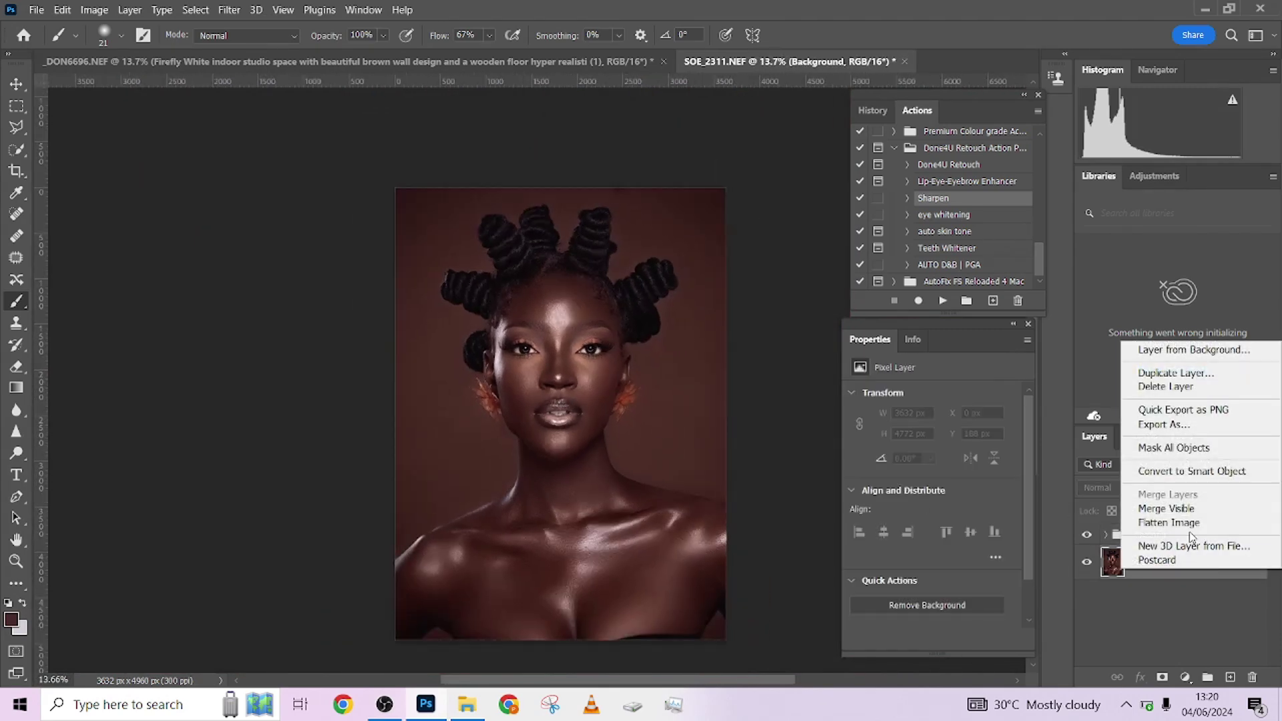
left_click(1186, 524)
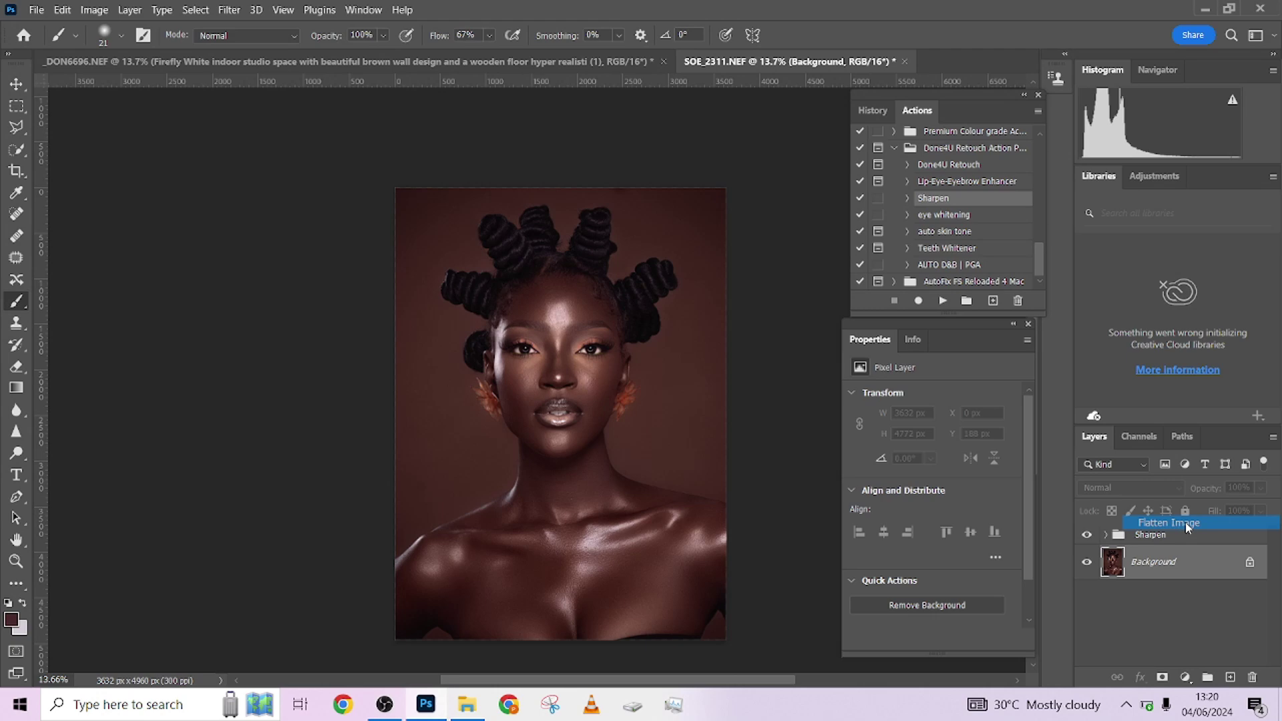
Step: Take a history snapshot of the finished retouch and compare it with the original SOE_2311.NEF state, ending on the snapshot
left_click(874, 112)
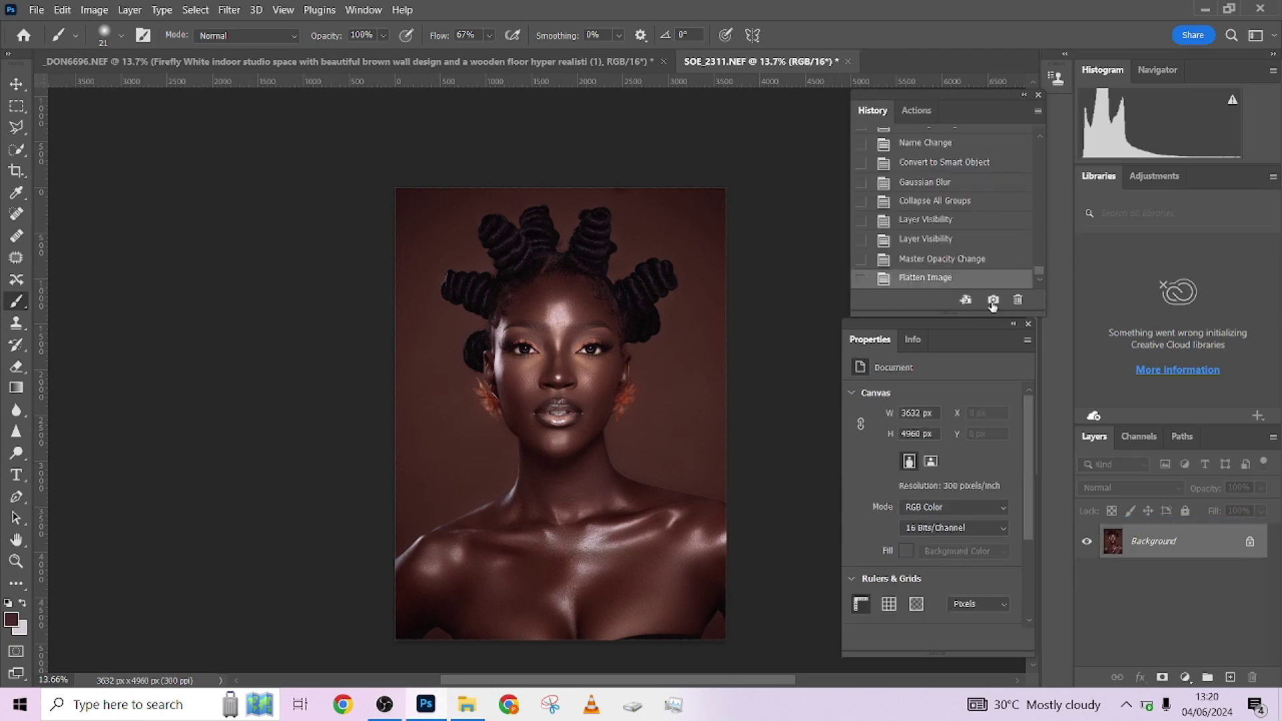
left_click(993, 301)
left_click_drag(1040, 273, 1038, 131)
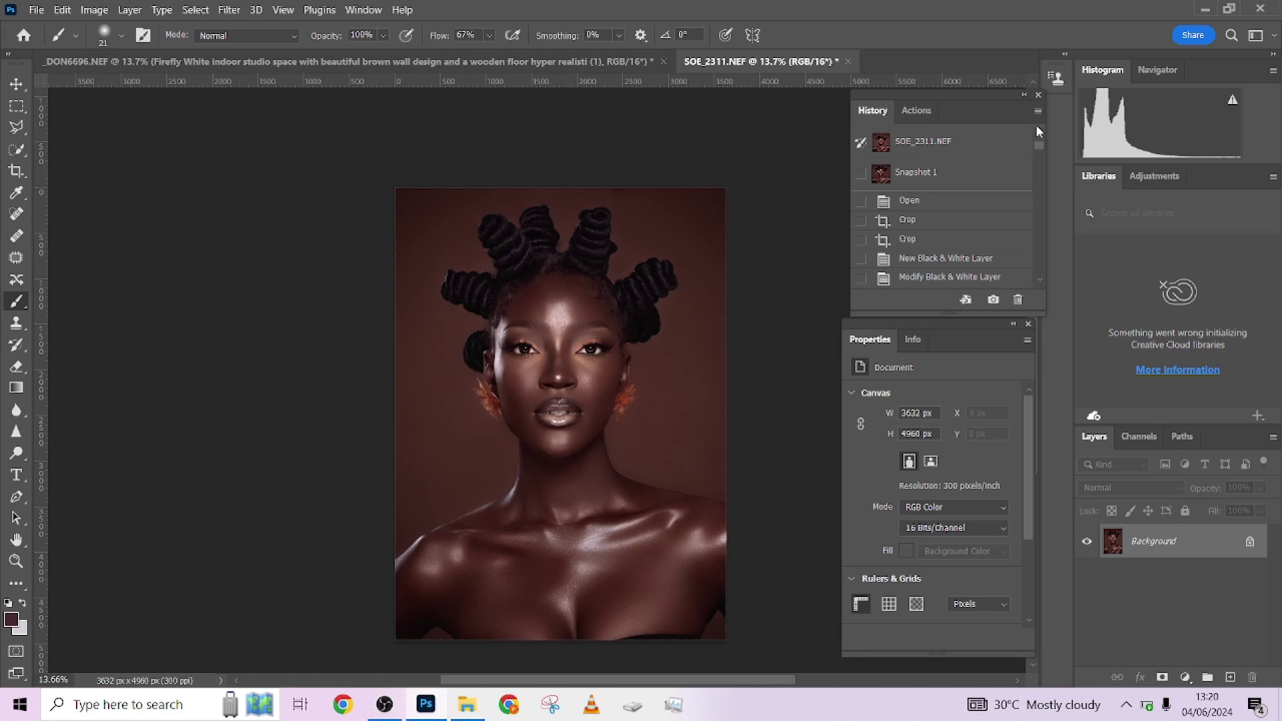
left_click(963, 148)
left_click_drag(591, 303, 566, 266)
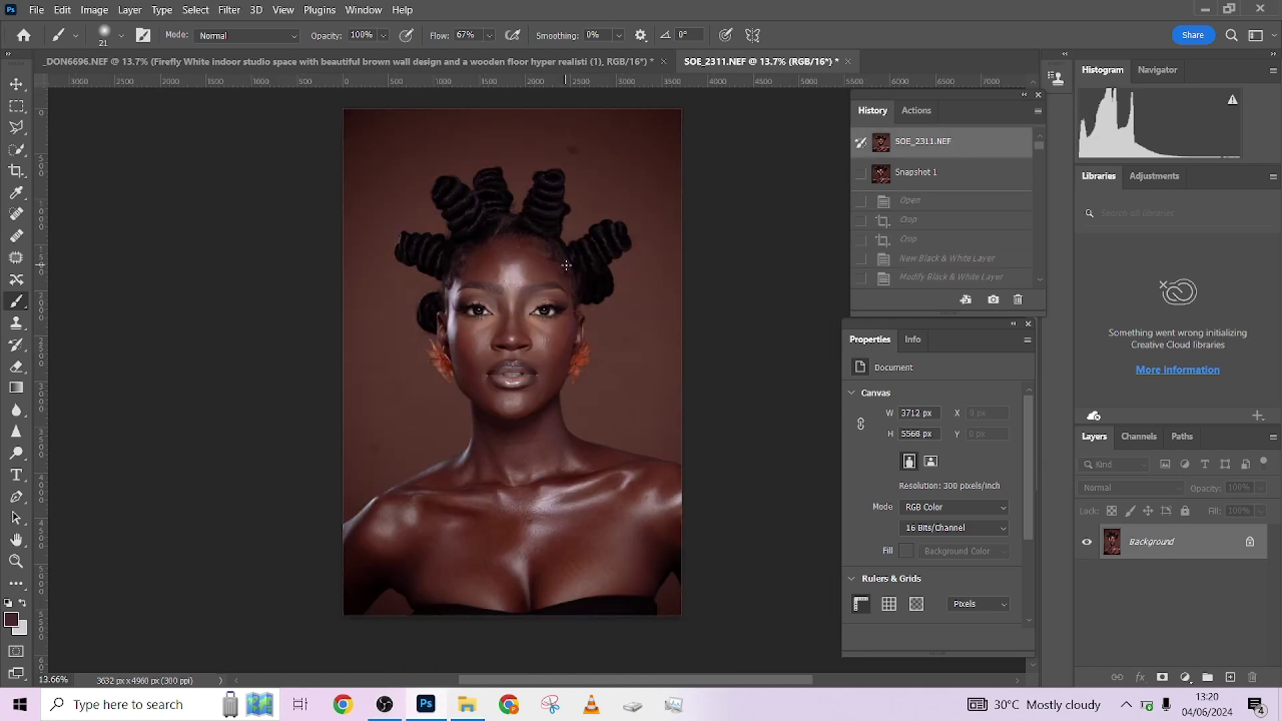
left_click(929, 175)
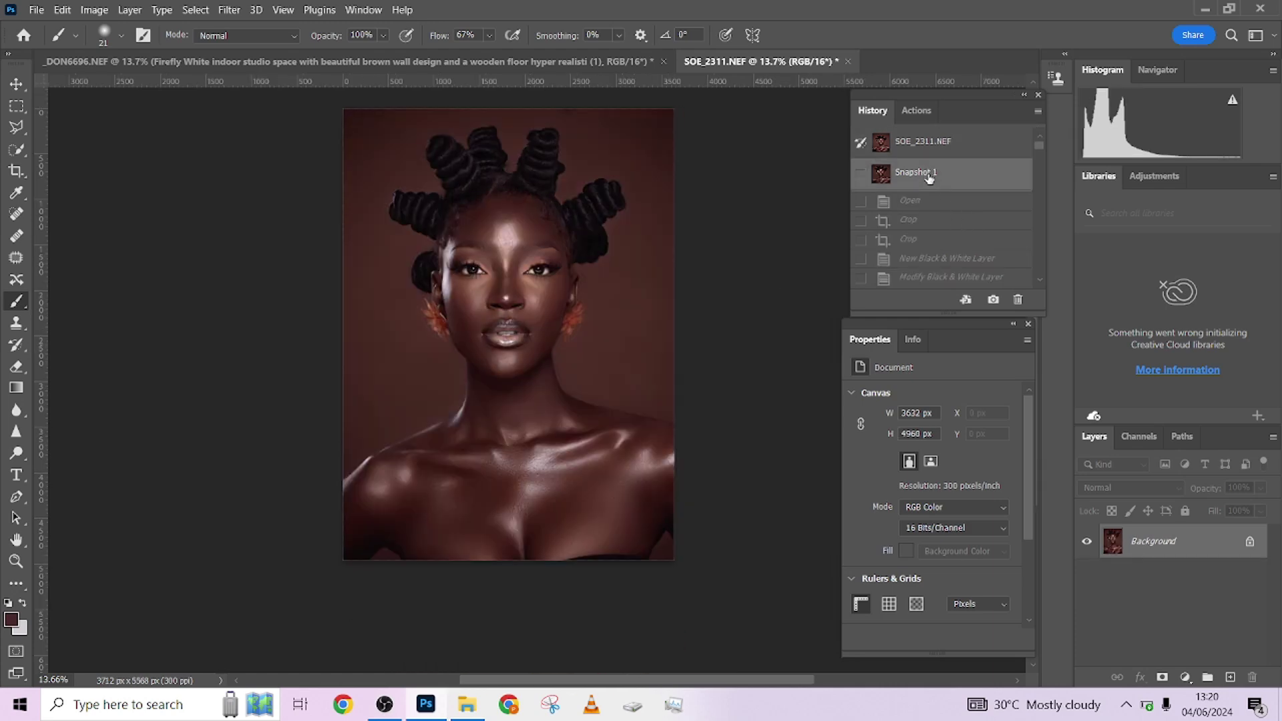